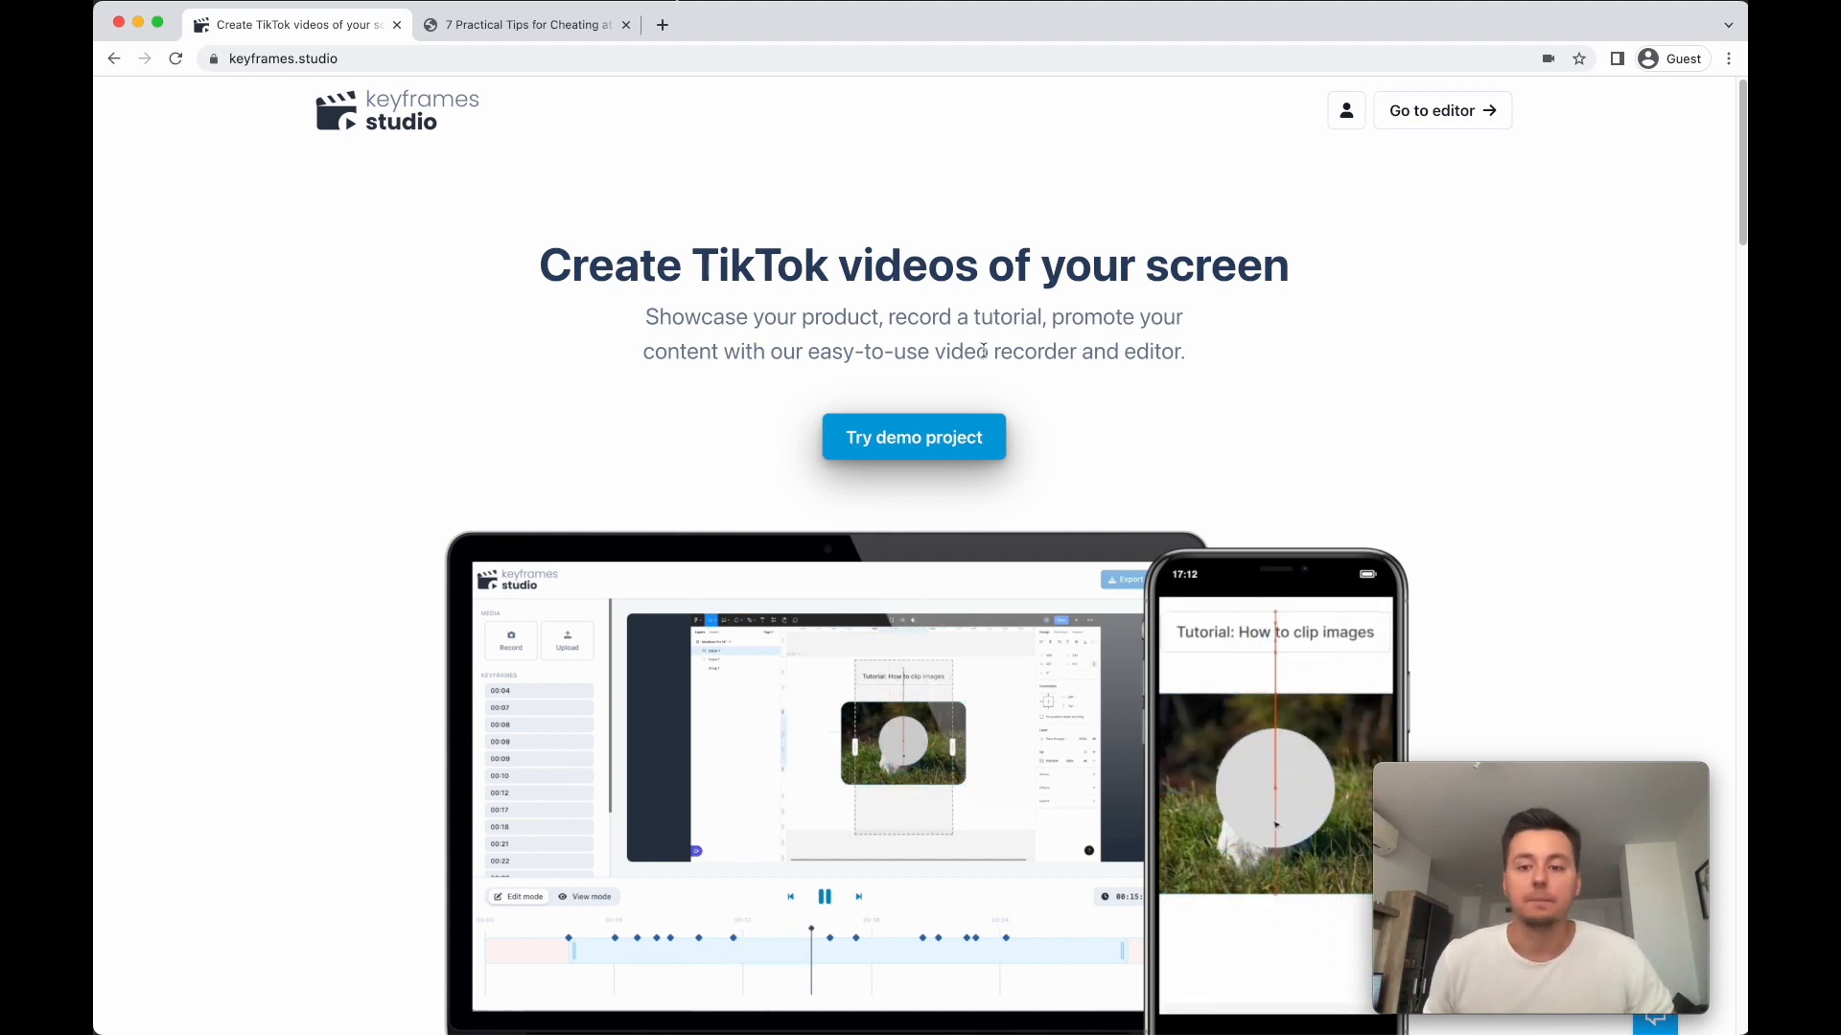
- Open the Keyframes Studio editor and set up a new recording with the Screen & Camera (circle) layout
left_click(1429, 117)
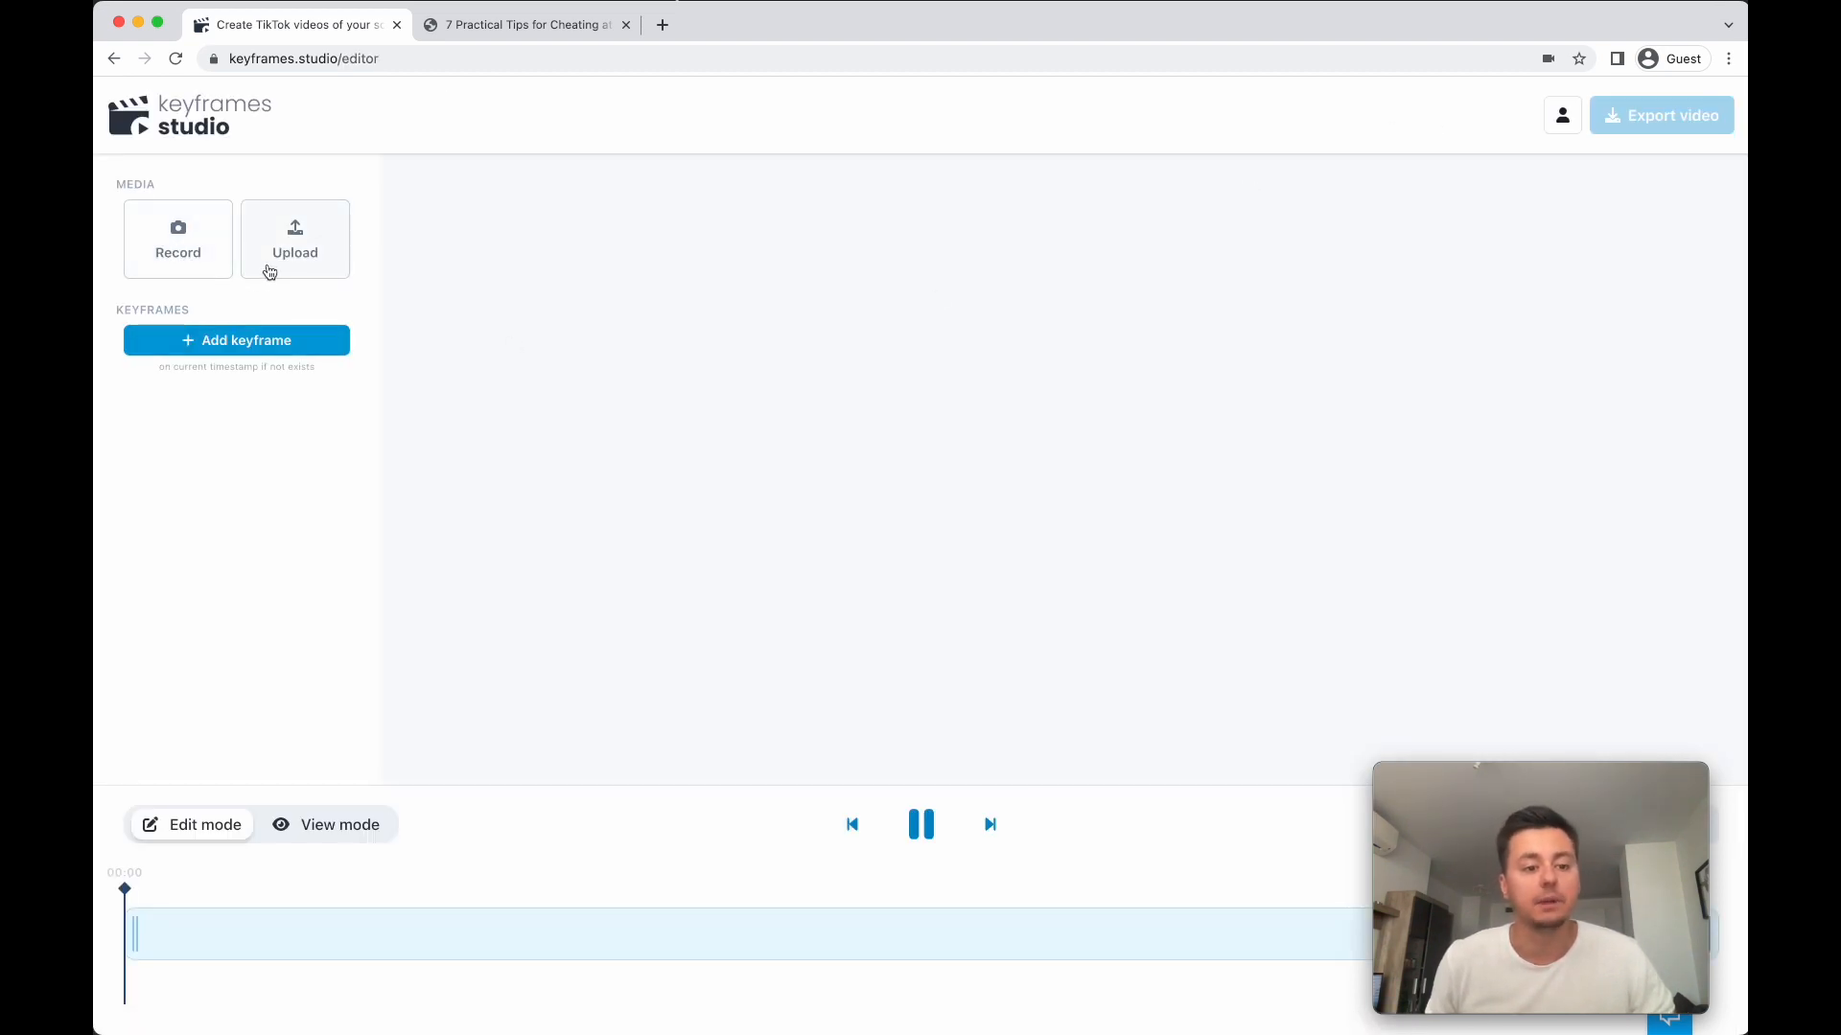
left_click(195, 264)
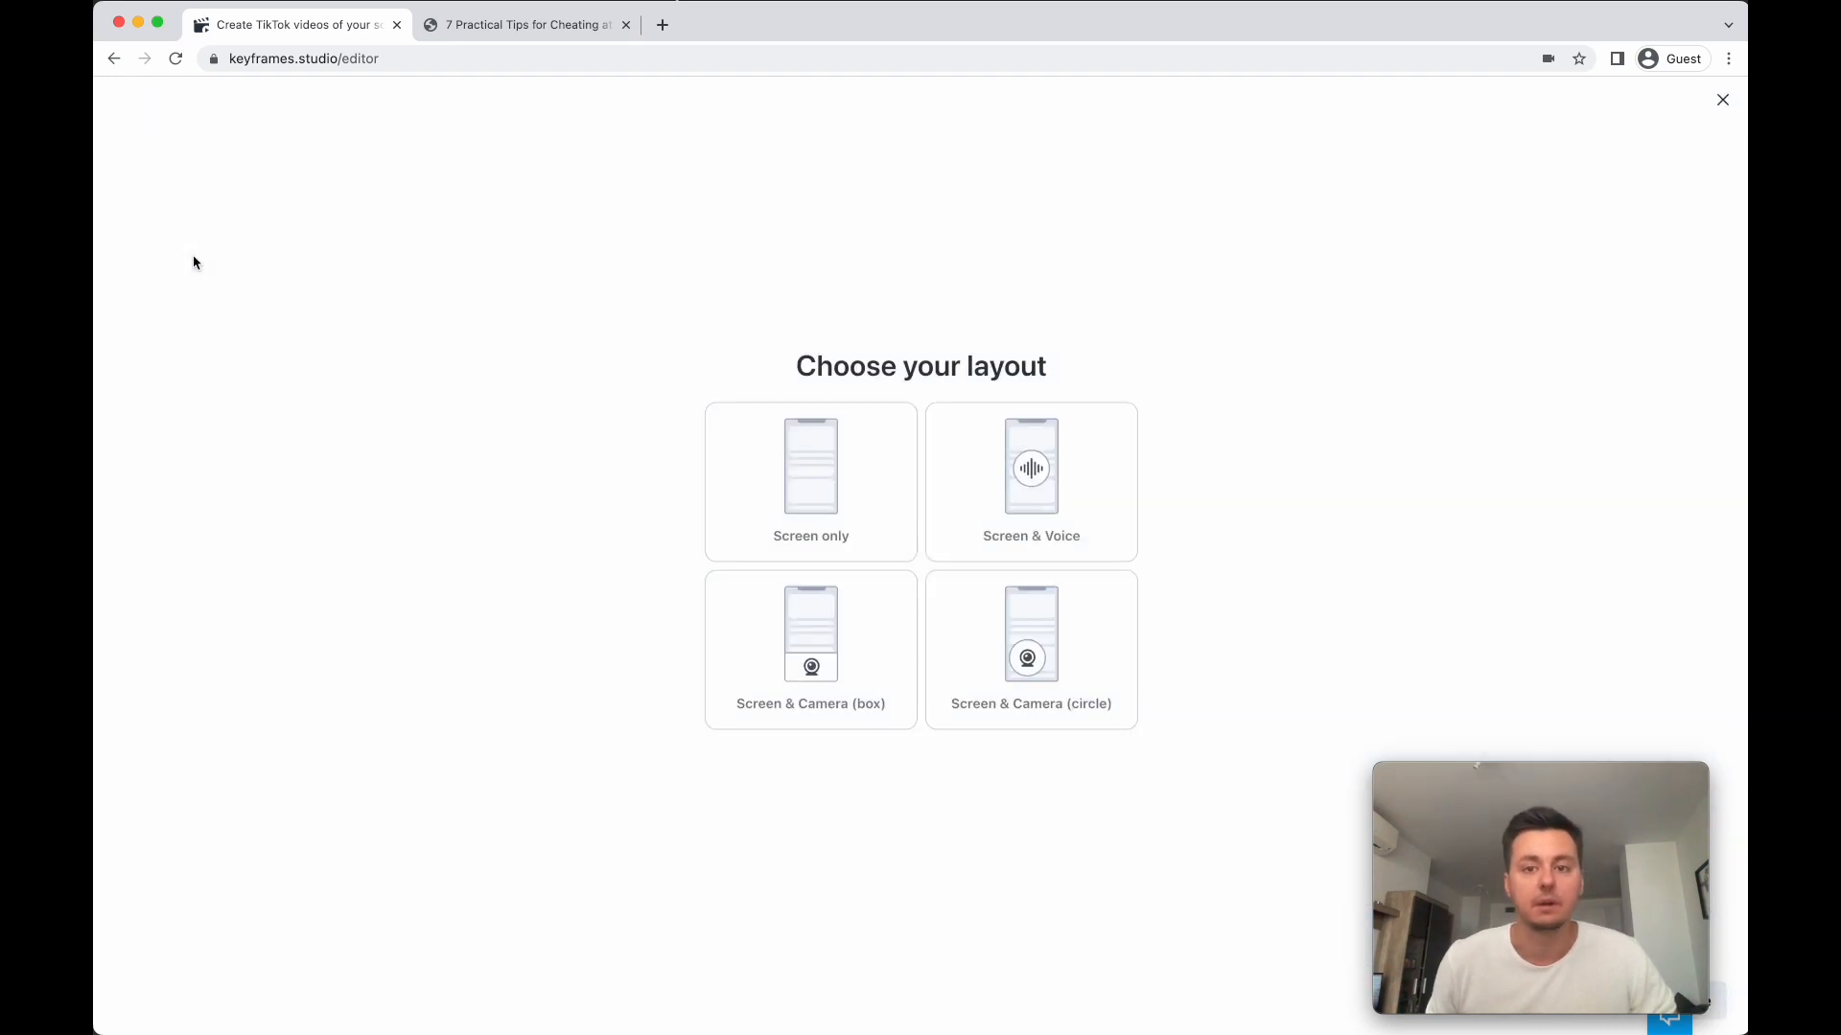
left_click(615, 449)
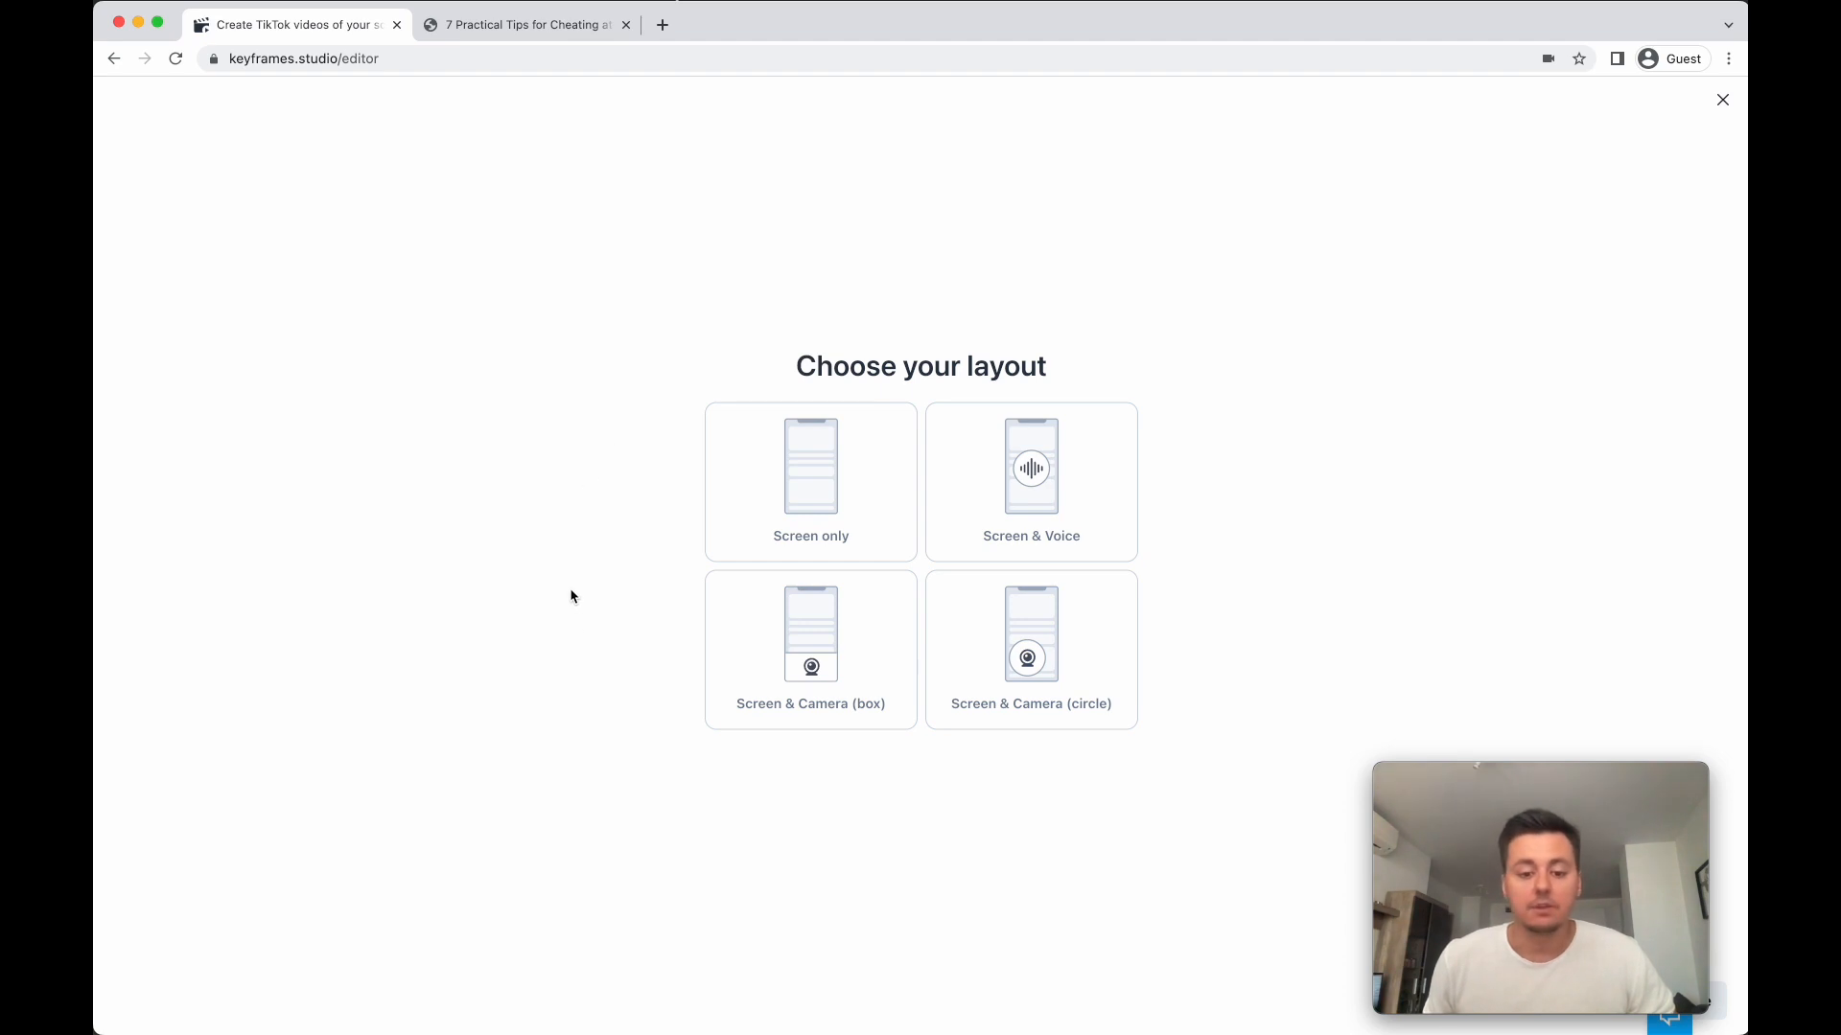
left_click(1089, 654)
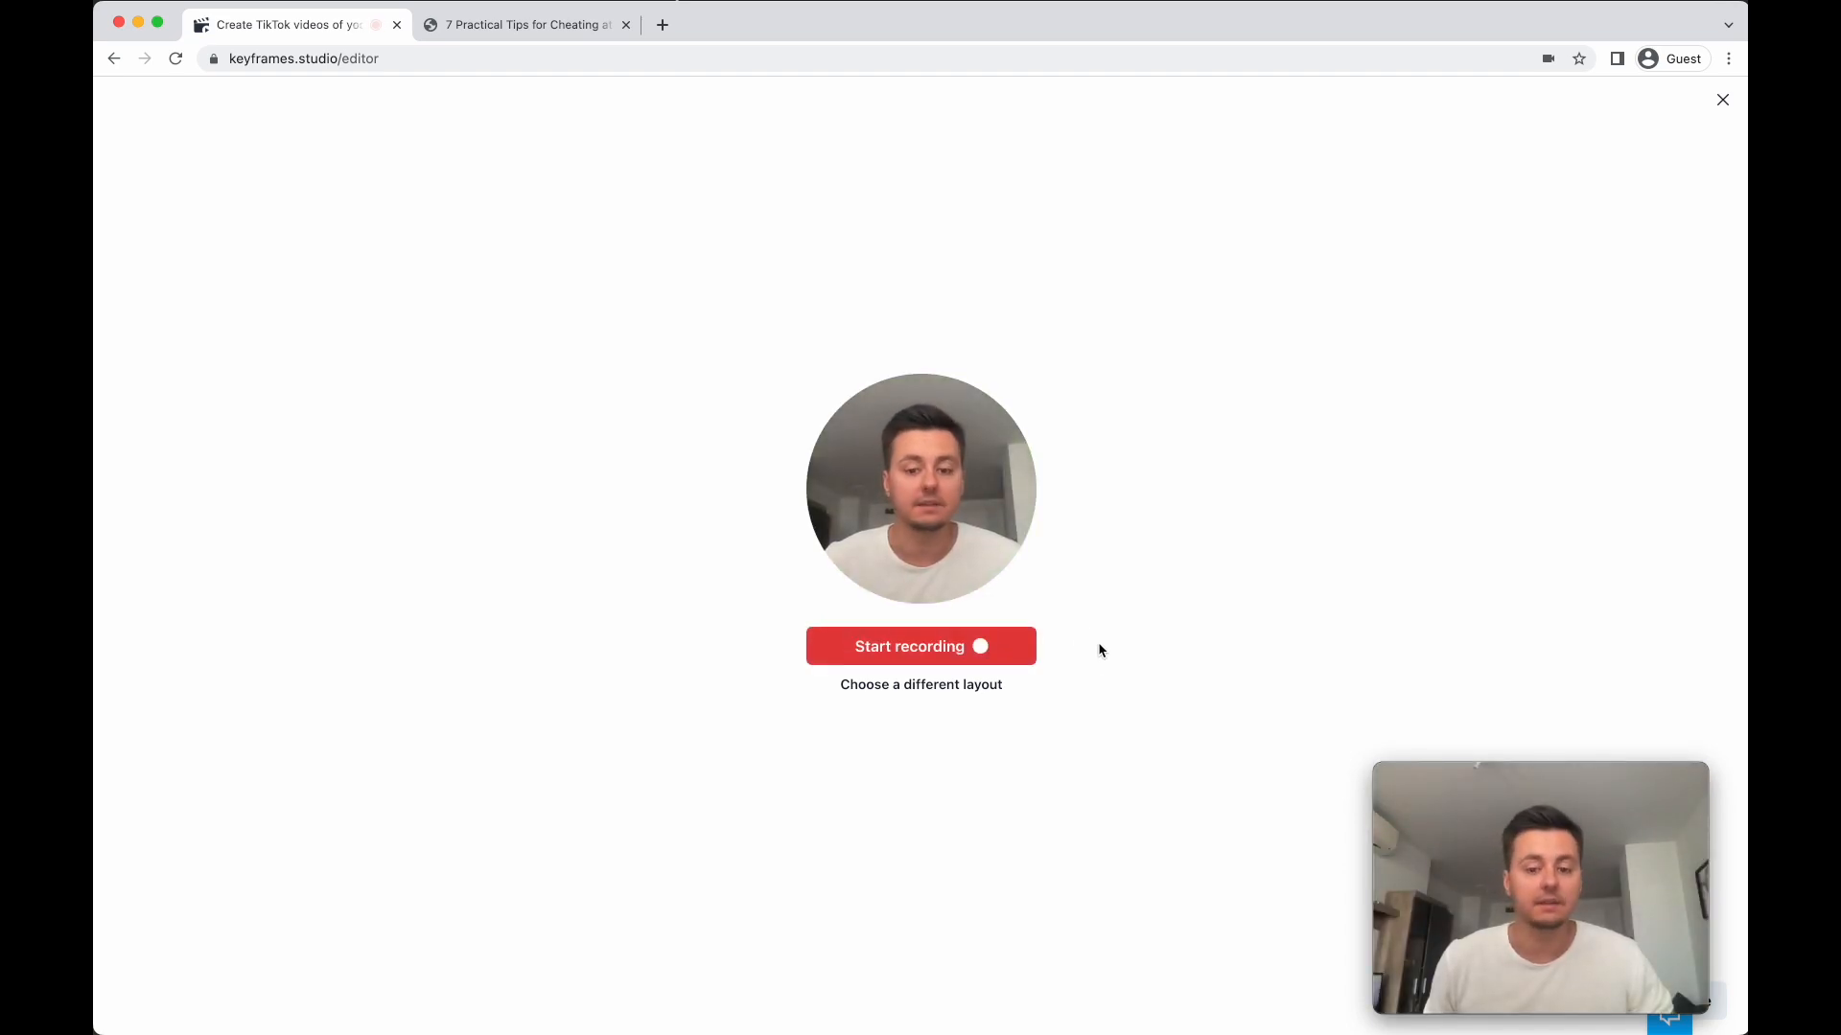
- Start the recording and share the entire Screen 2
left_click(961, 648)
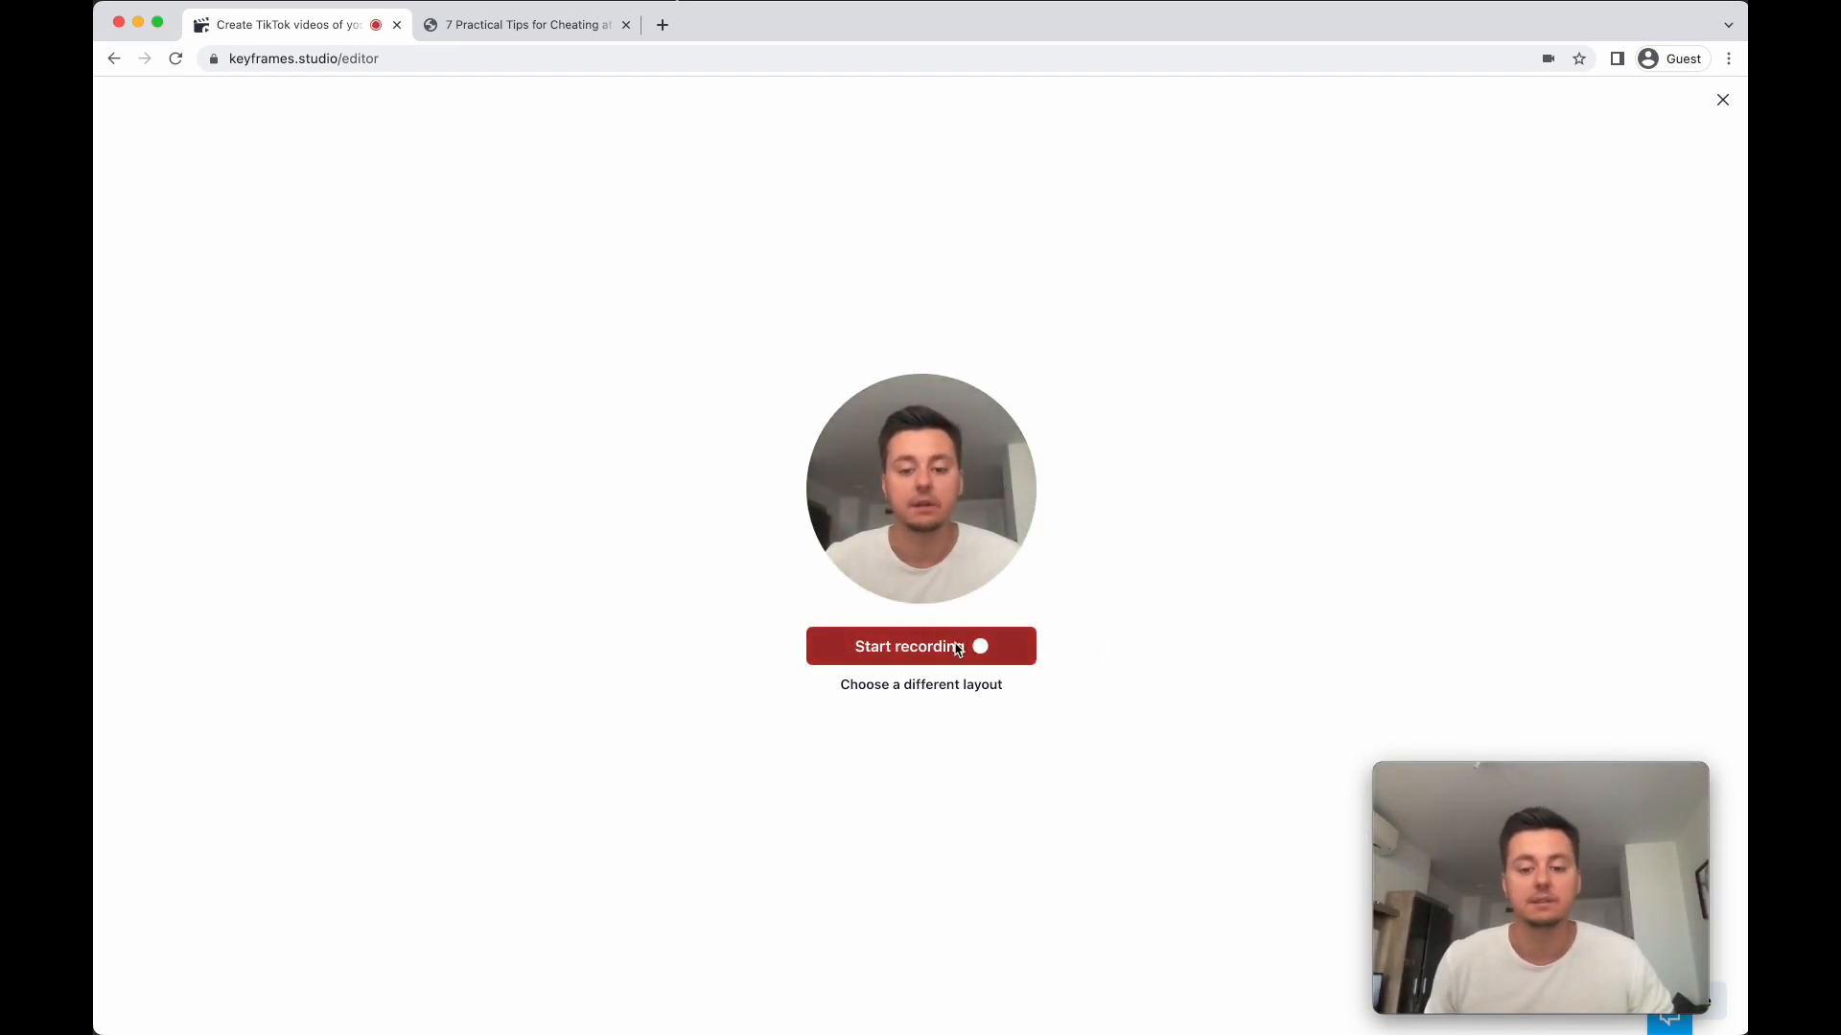
left_click(1031, 288)
left_click(1181, 562)
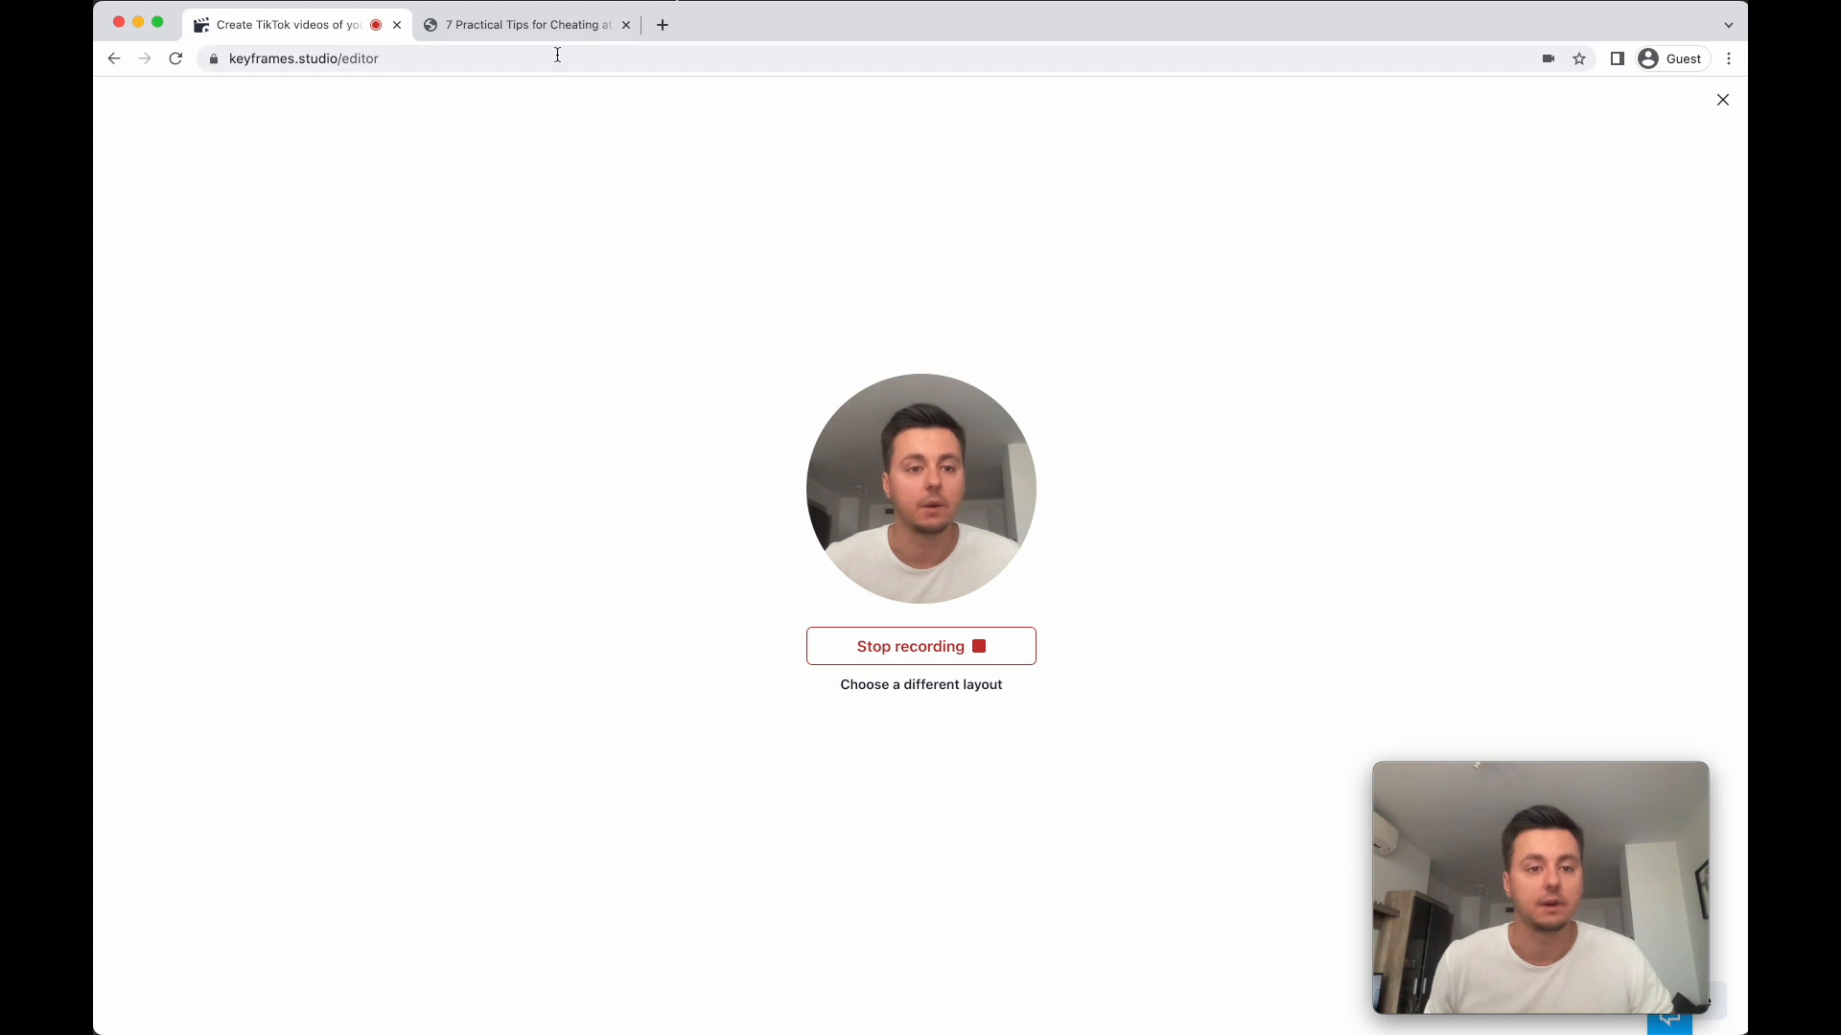
- Present the 7 Practical Tips for Cheating at Design article while recording, from its title to the heading of tip 2, and highlight that heading
left_click(543, 26)
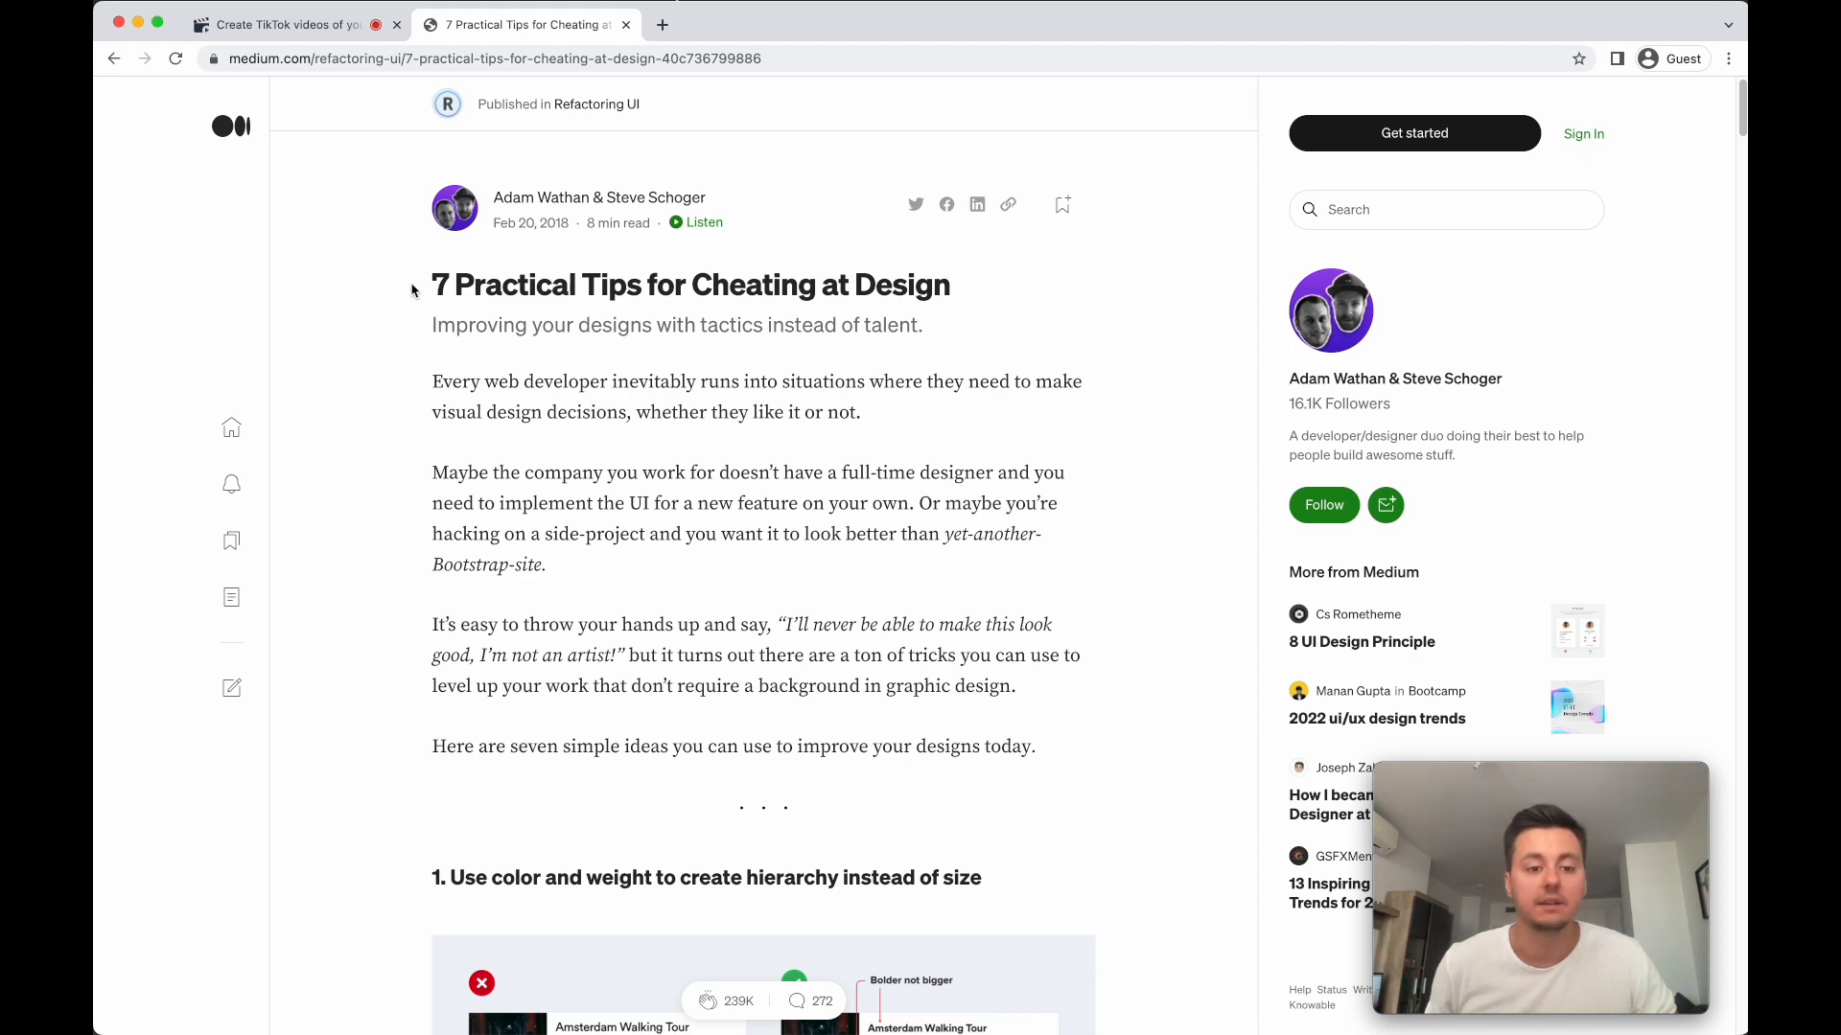
scroll(406, 309, "down", 10)
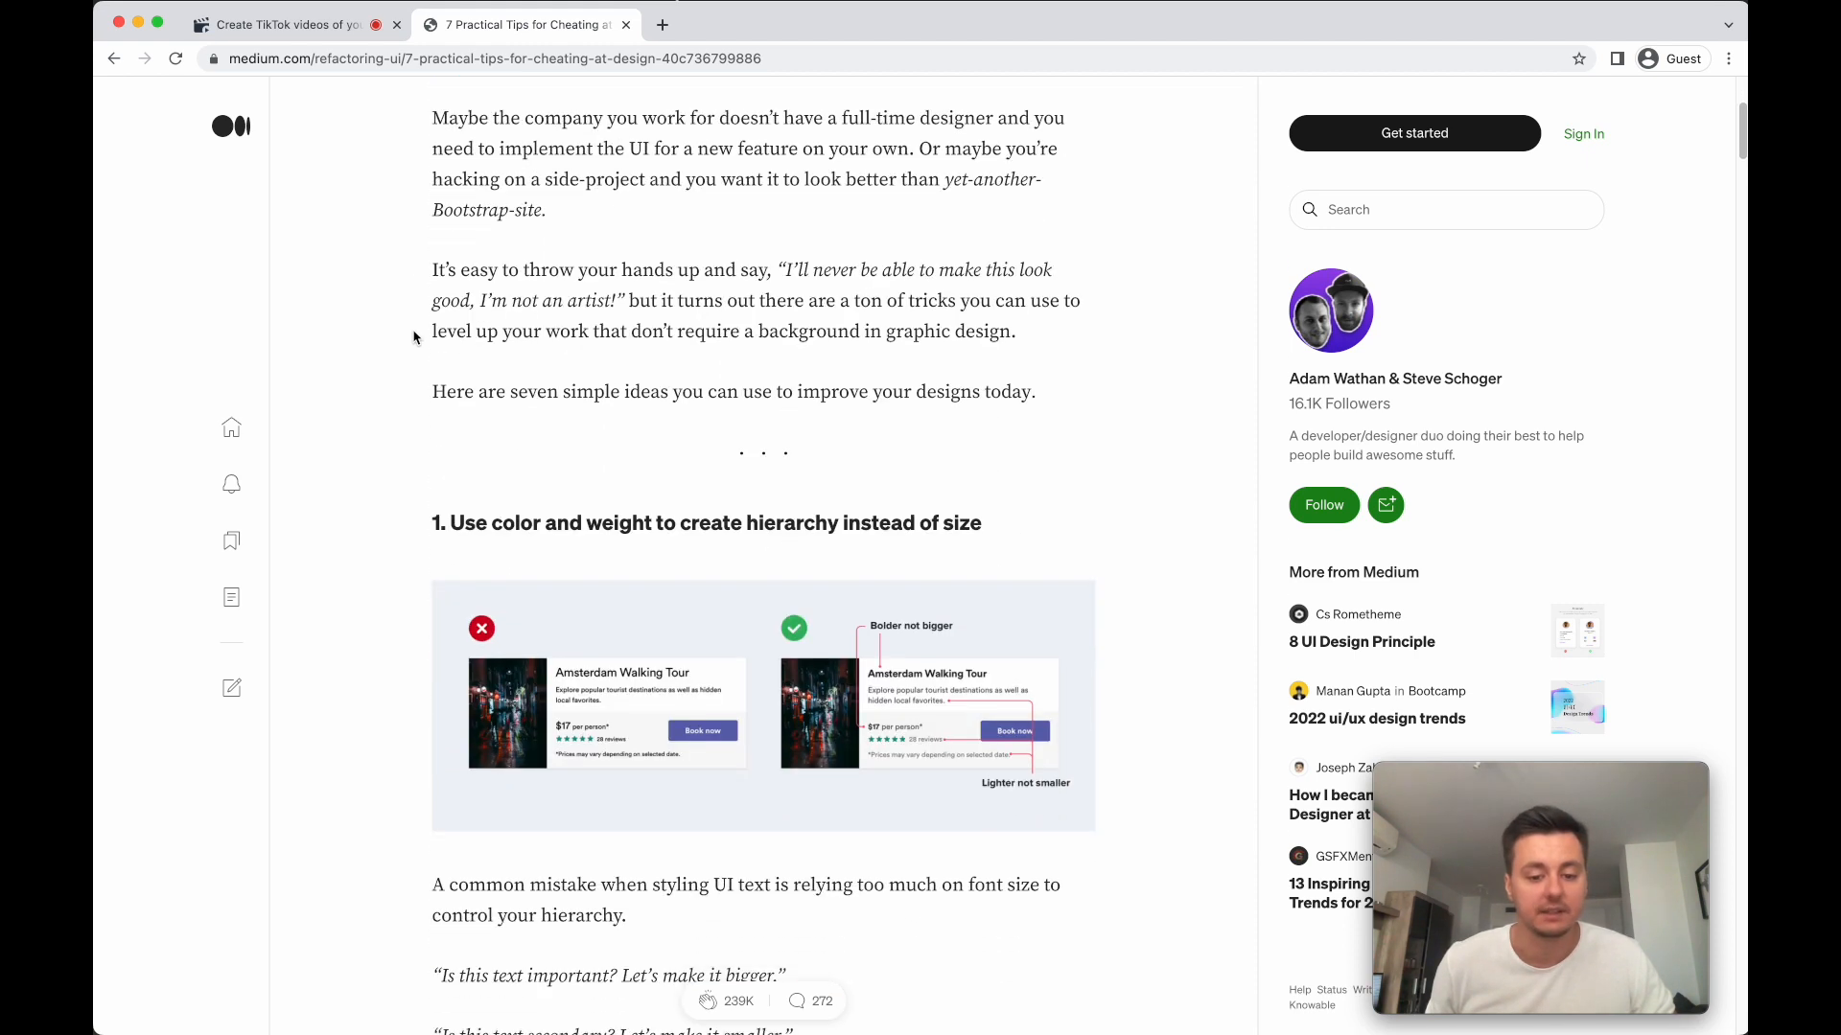
scroll(413, 337, "down", 20)
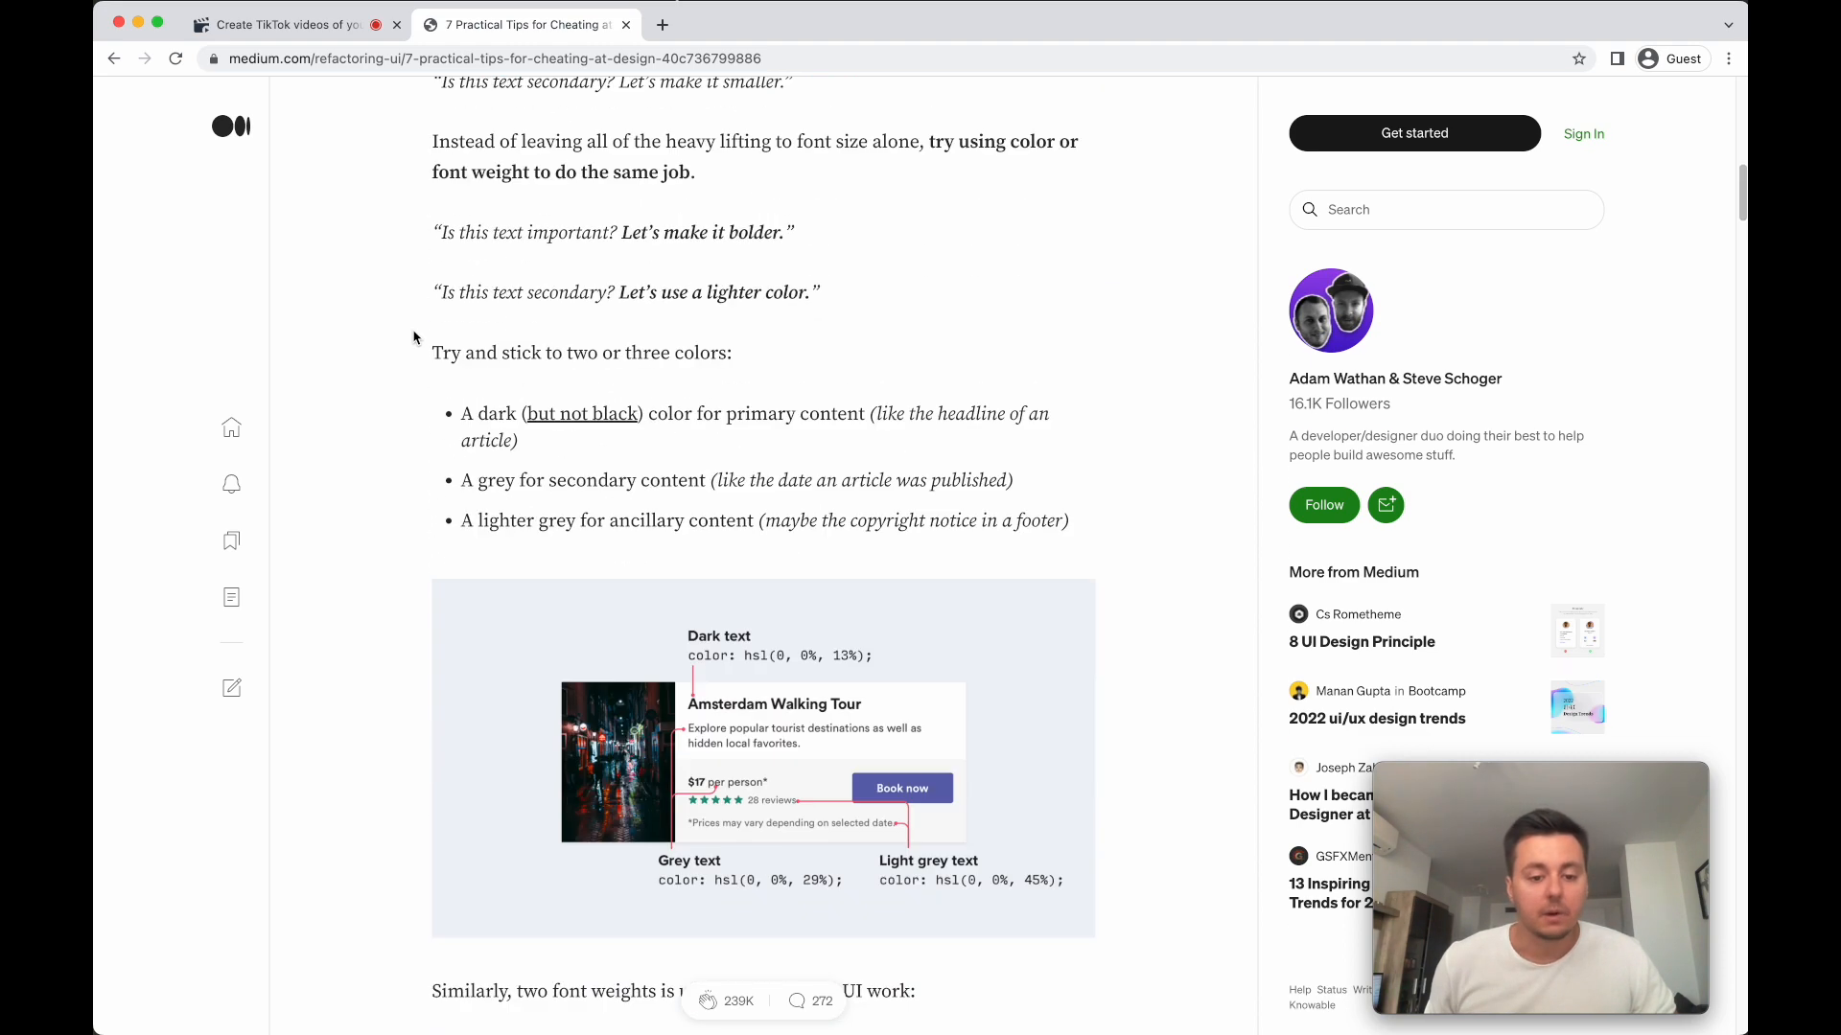
scroll(413, 337, "down", 14)
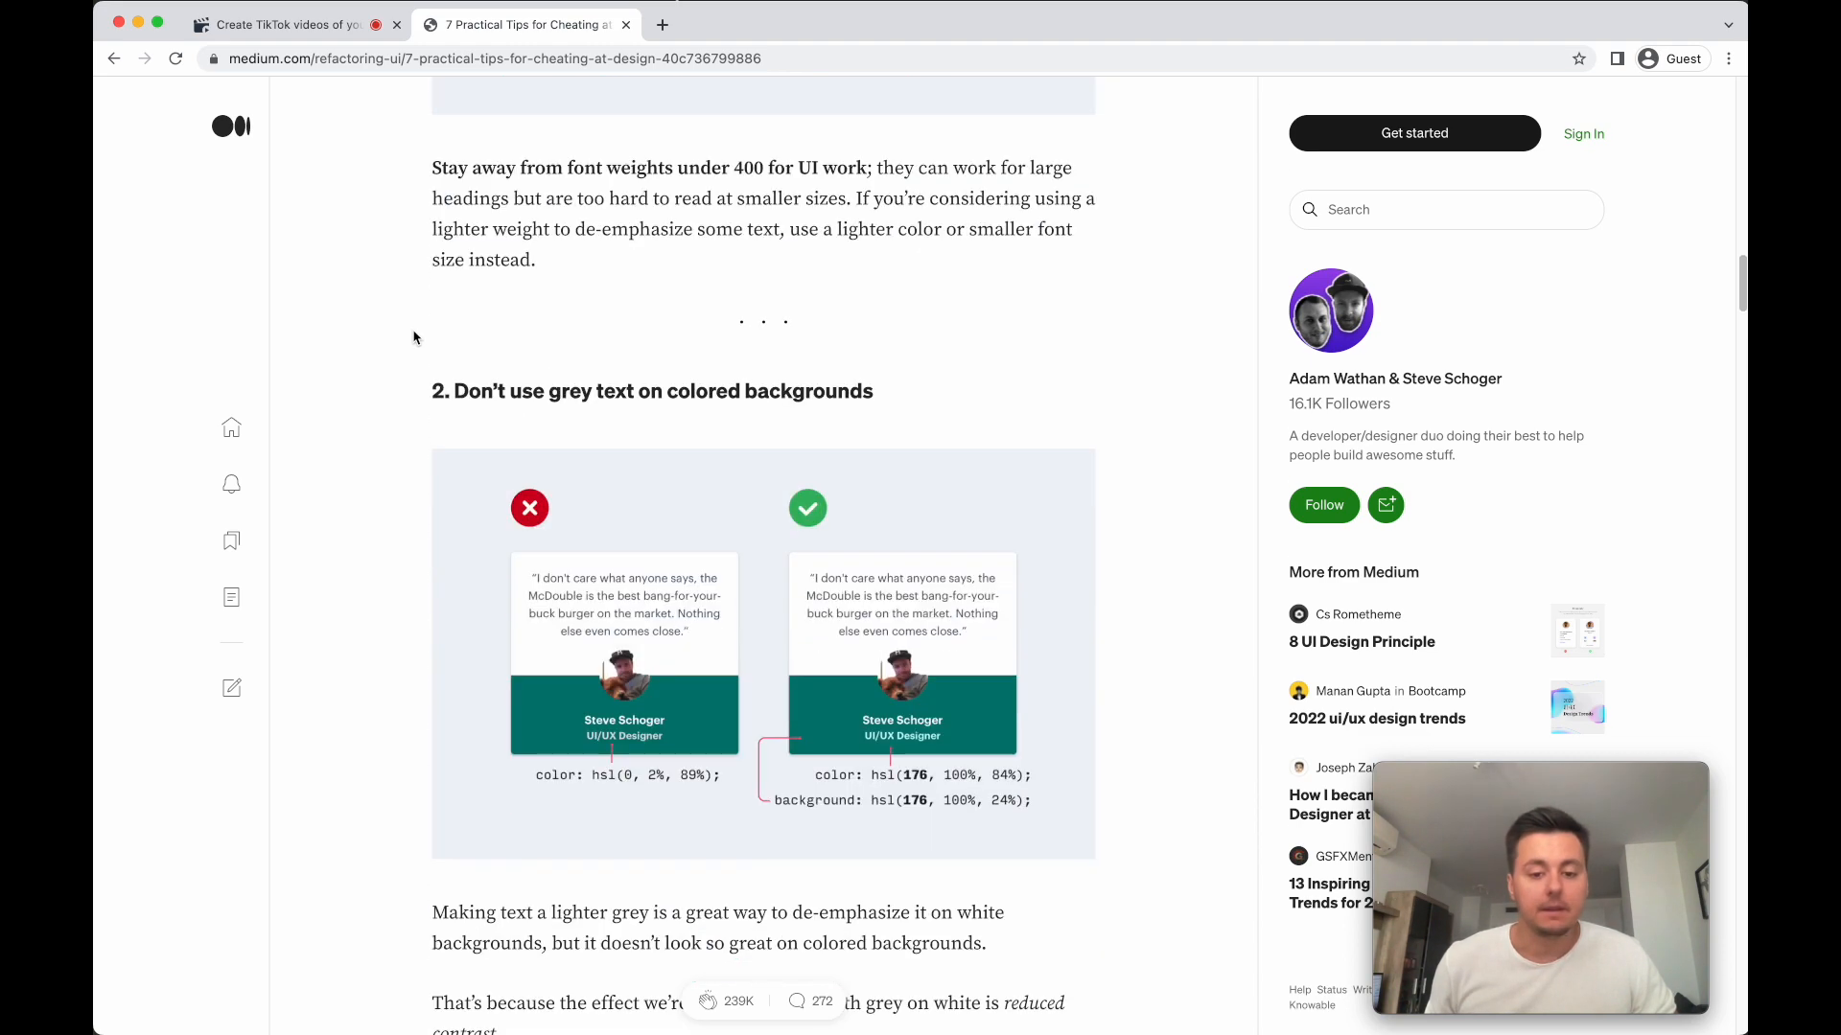
left_click_drag(412, 303, 898, 317)
left_click(898, 318)
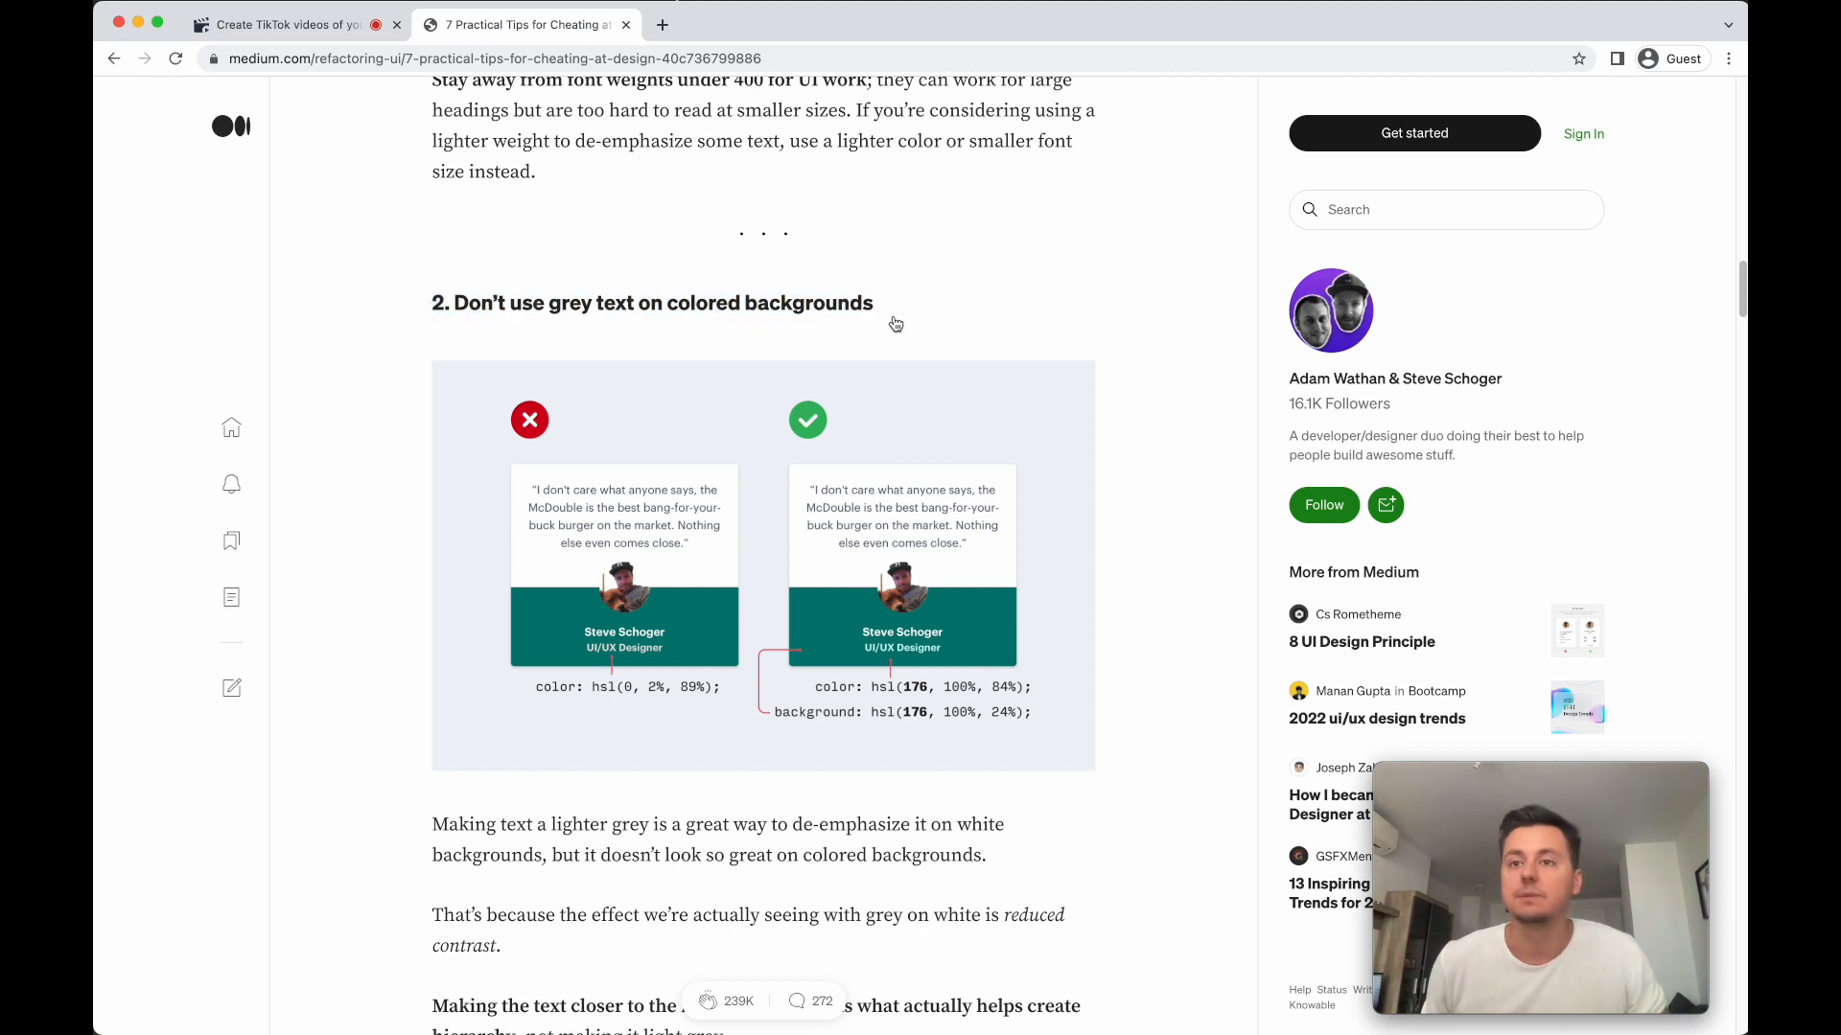
- Switch to VS Code and briefly highlight the body rule in globals.css for the recording
key("super+Tab")
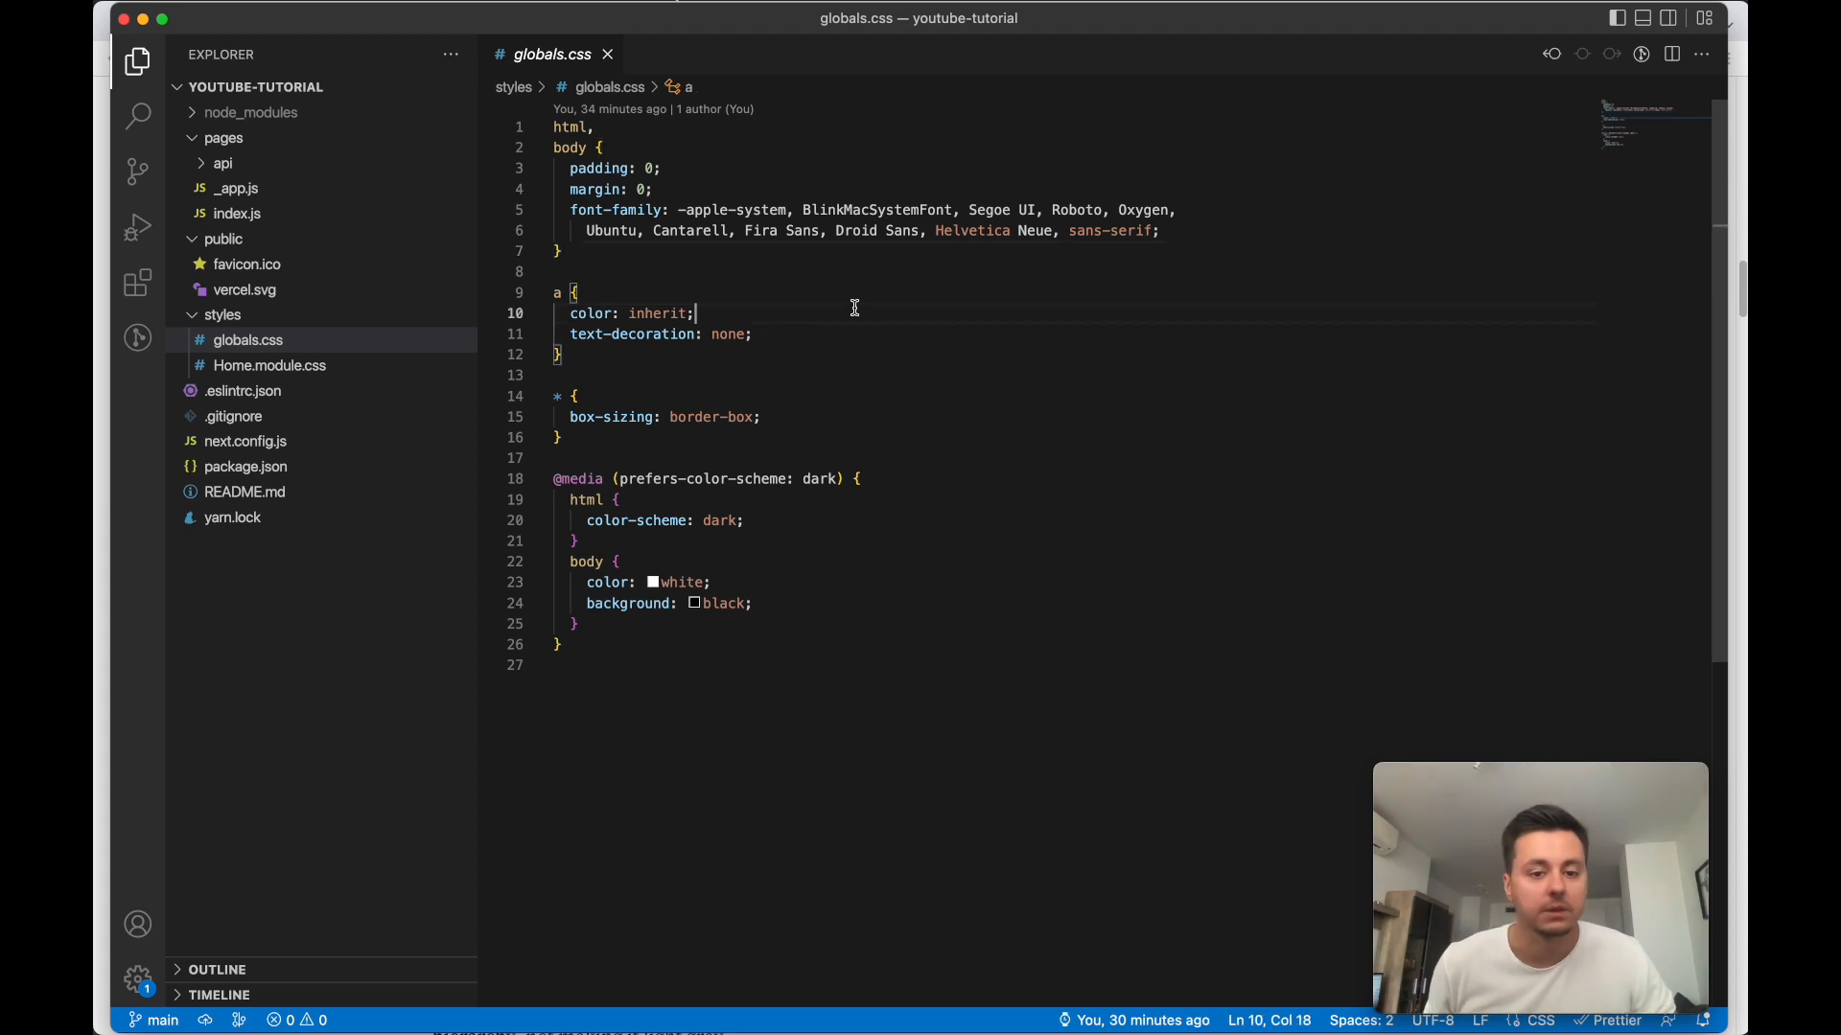
left_click_drag(563, 252, 547, 159)
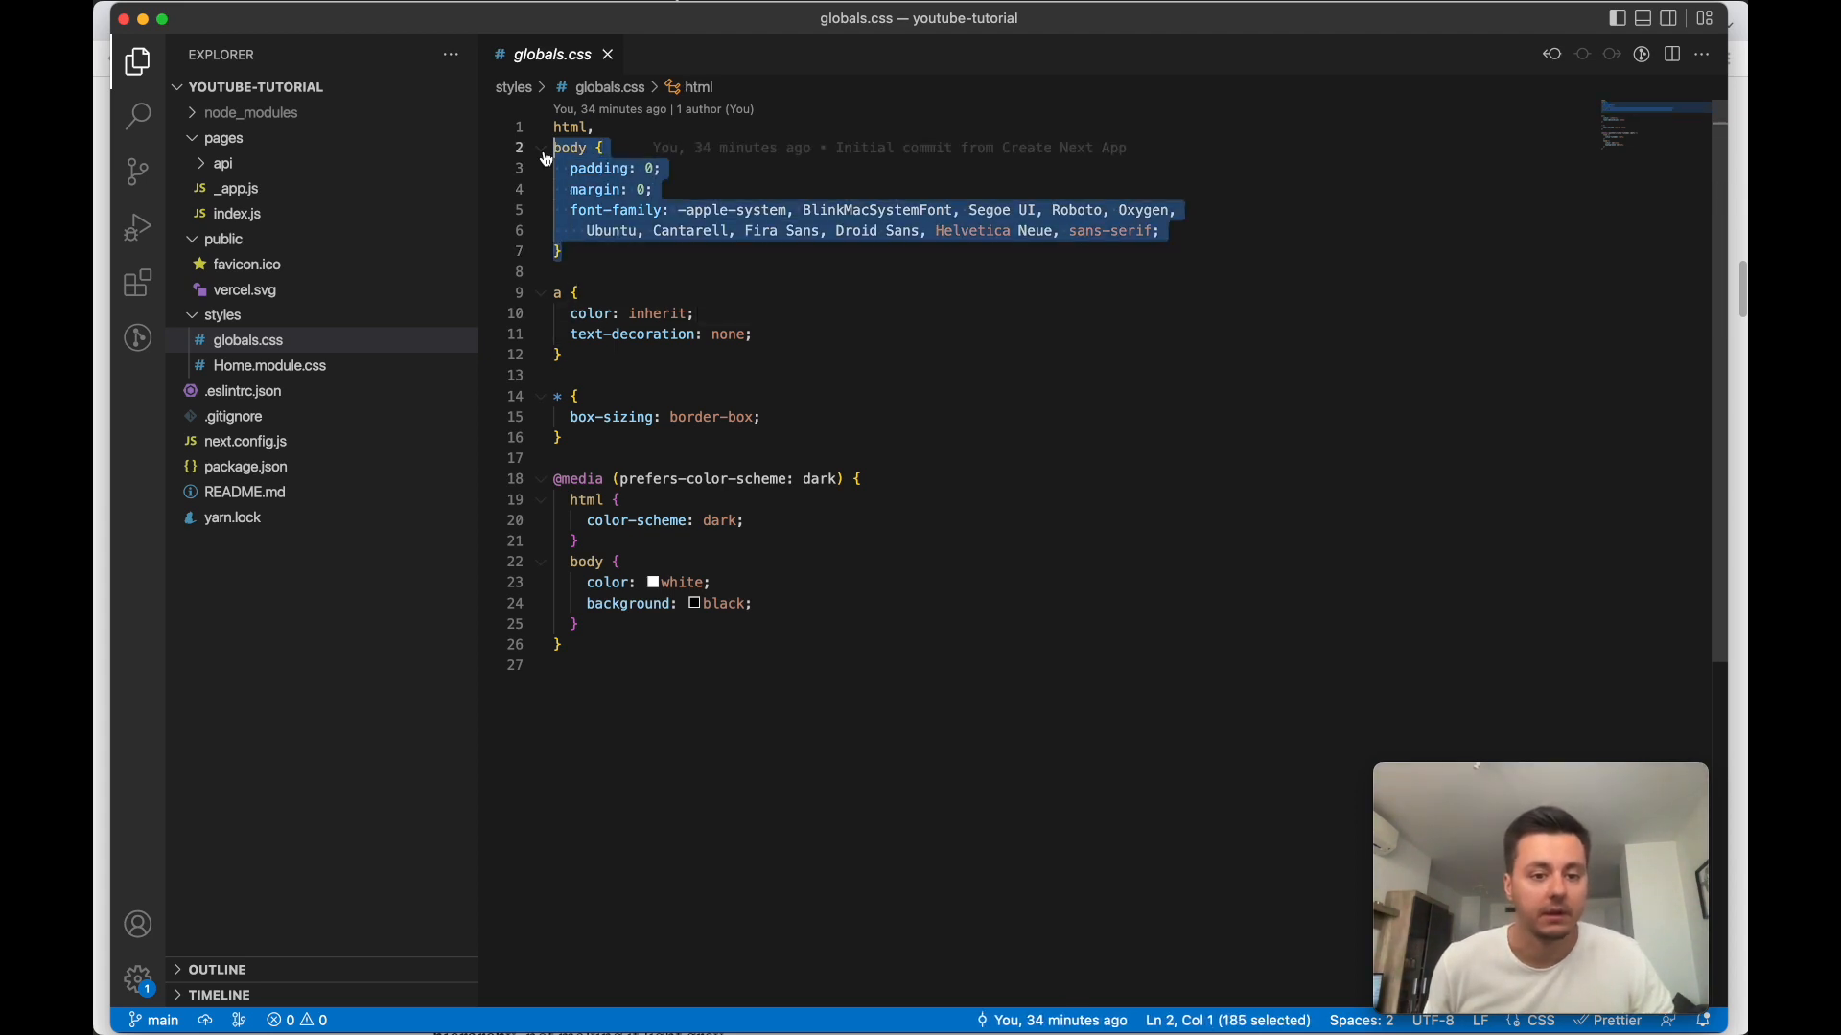
left_click(658, 357)
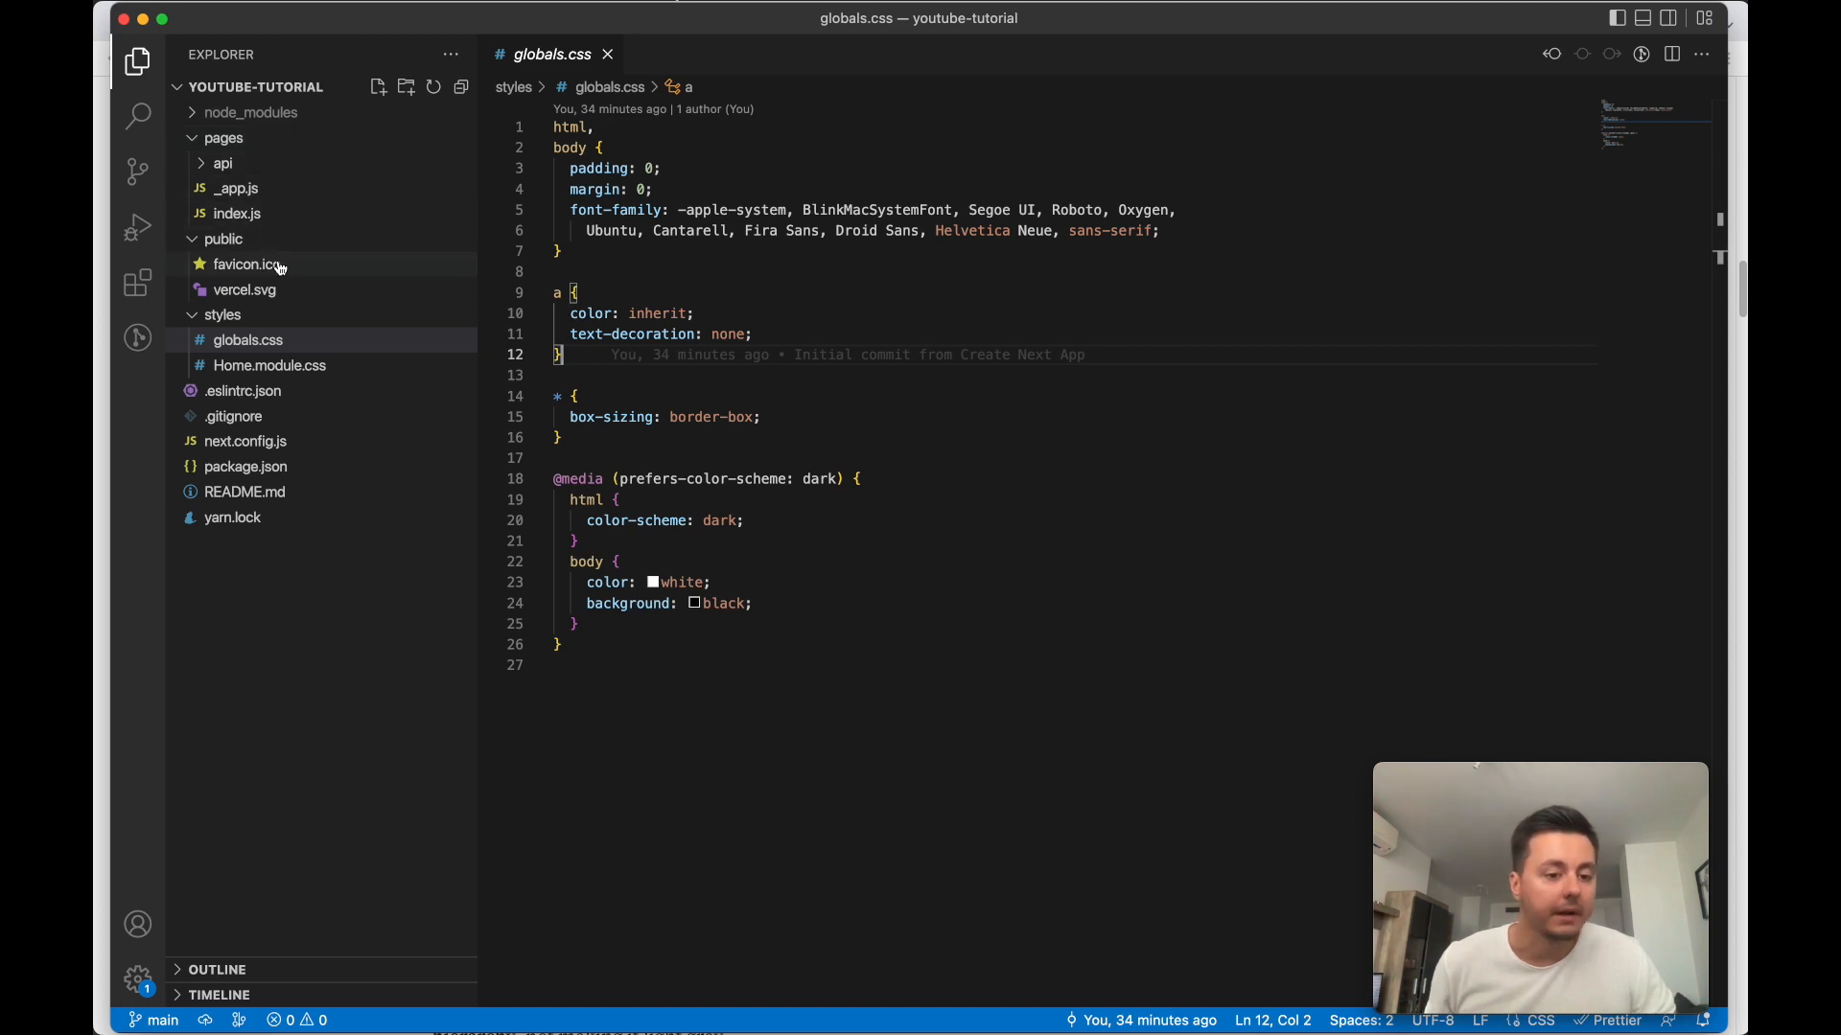
left_click(819, 456)
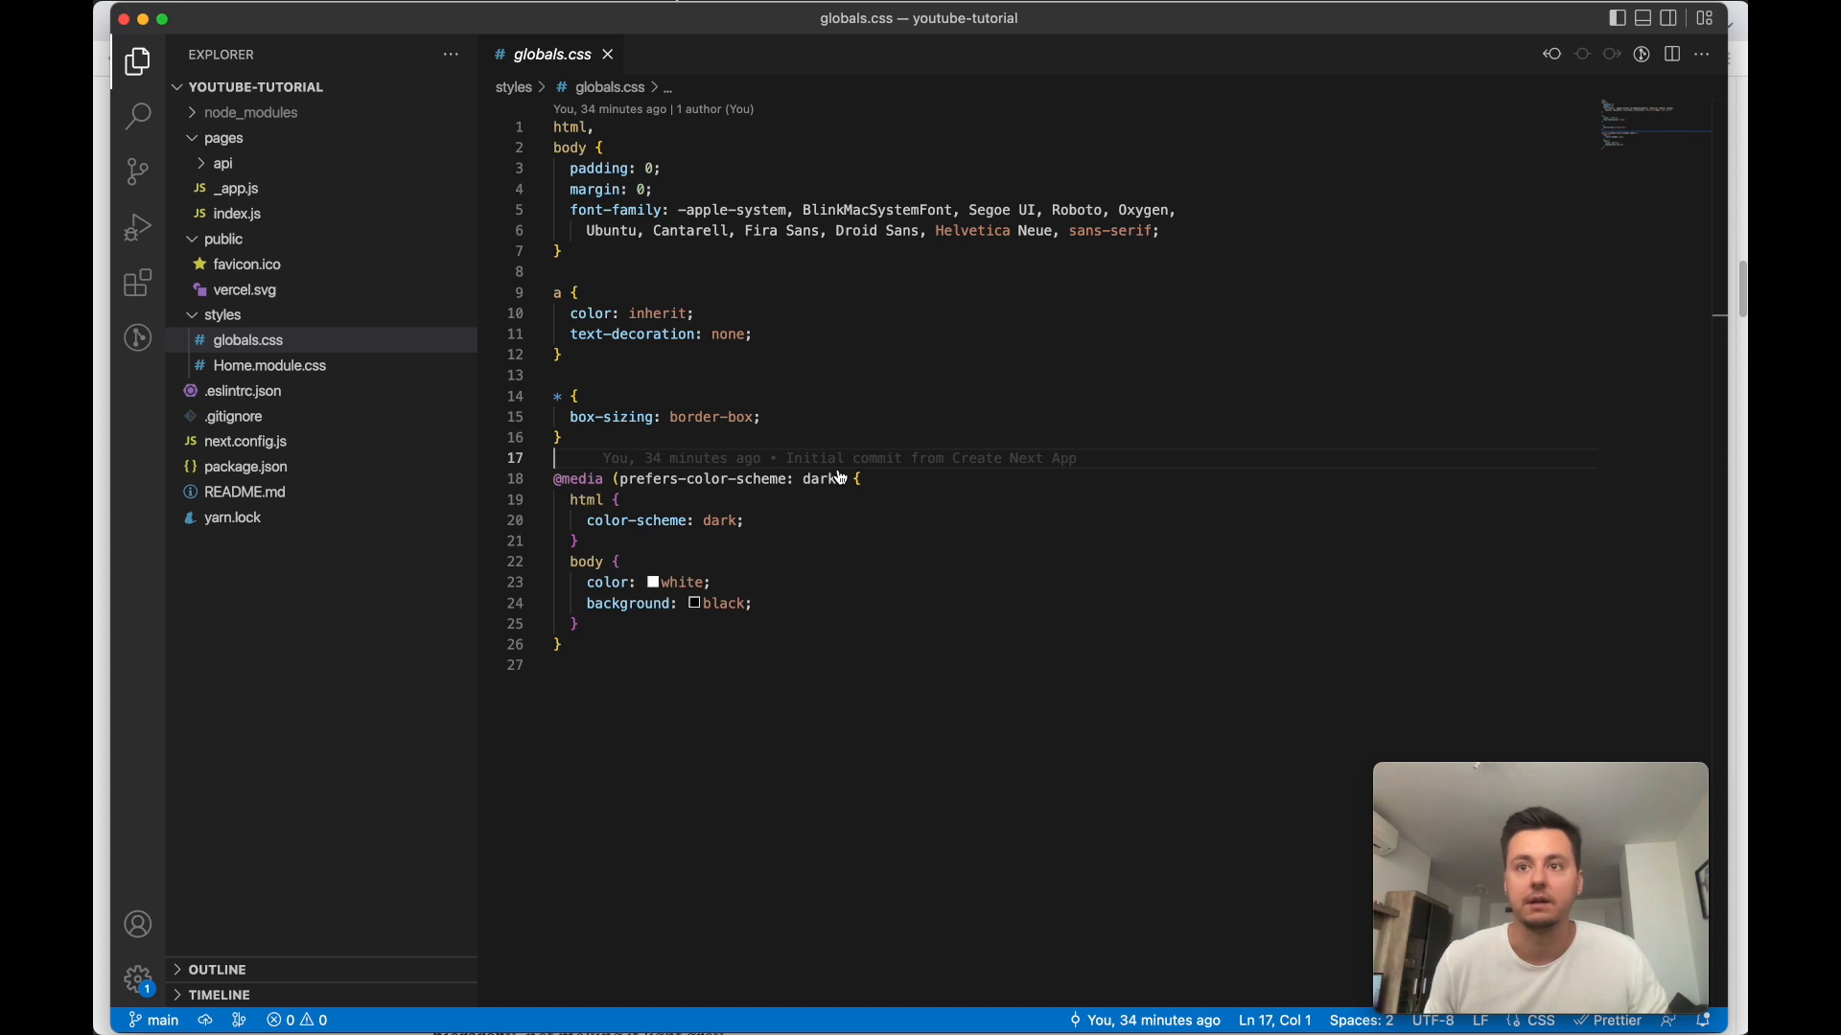
- Return to Keyframes Studio in the browser and stop the recording
key("super+Tab")
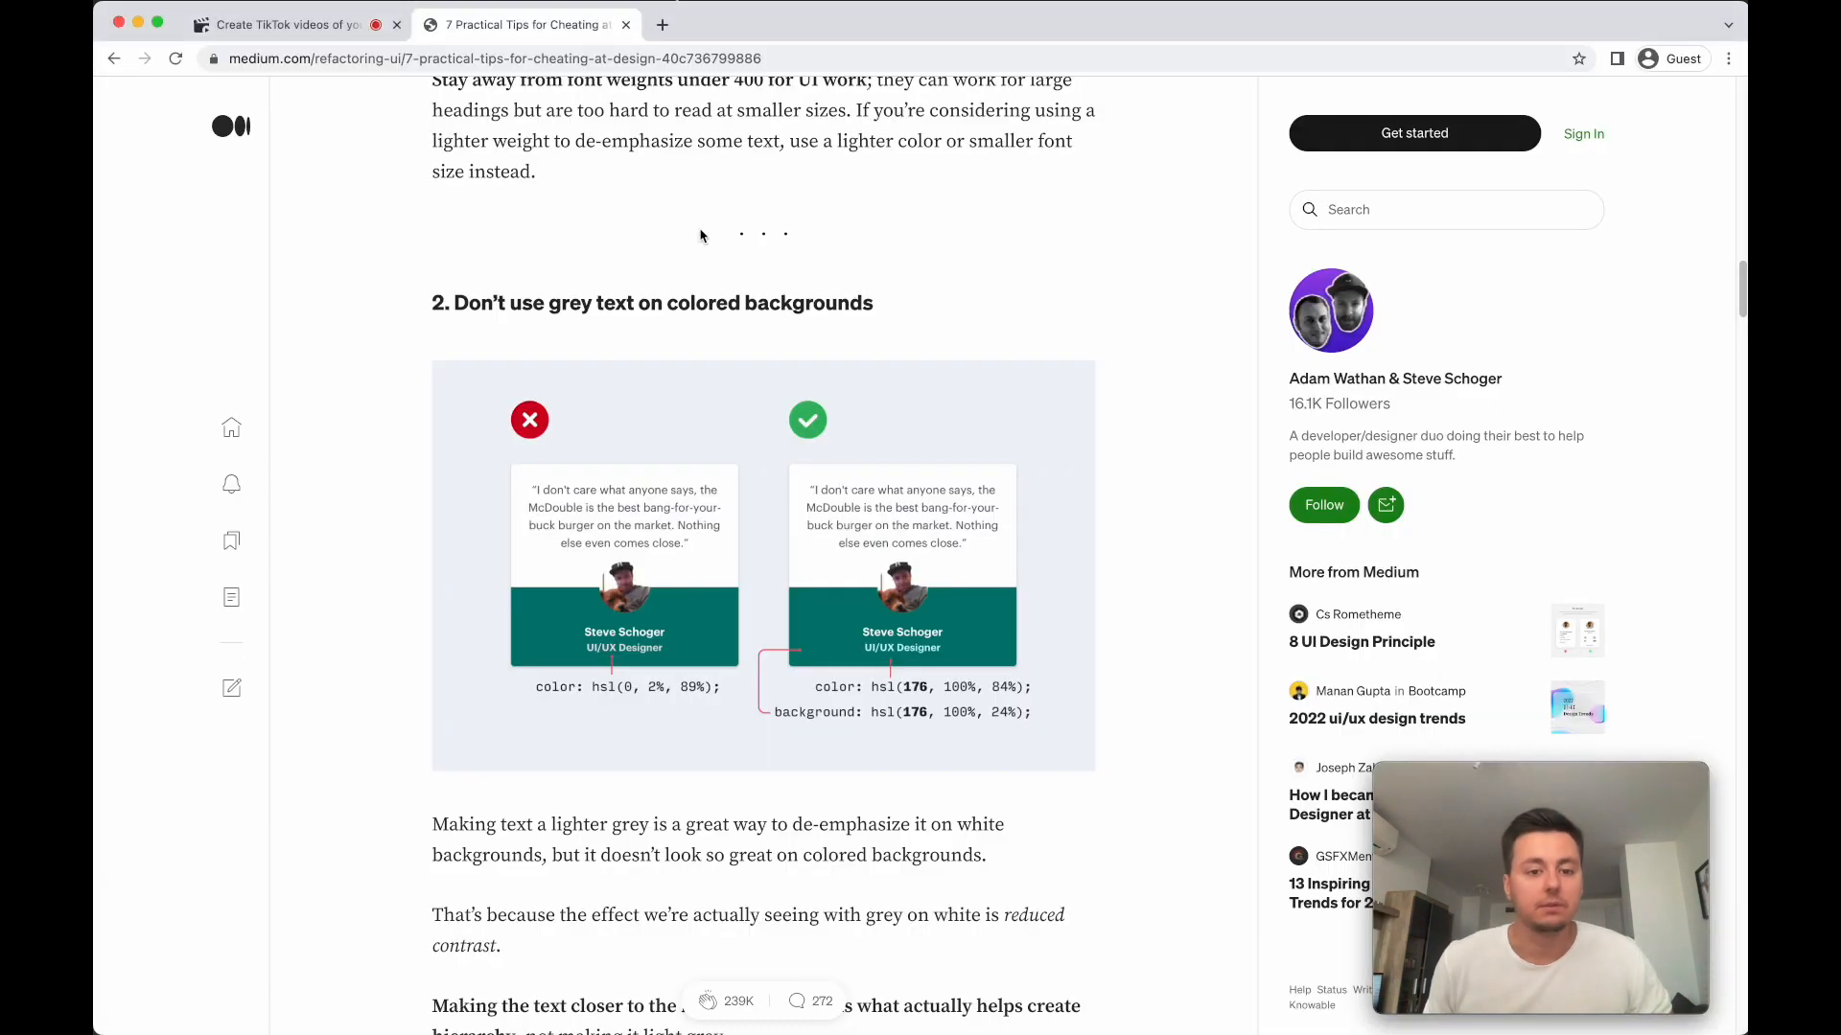
left_click(336, 26)
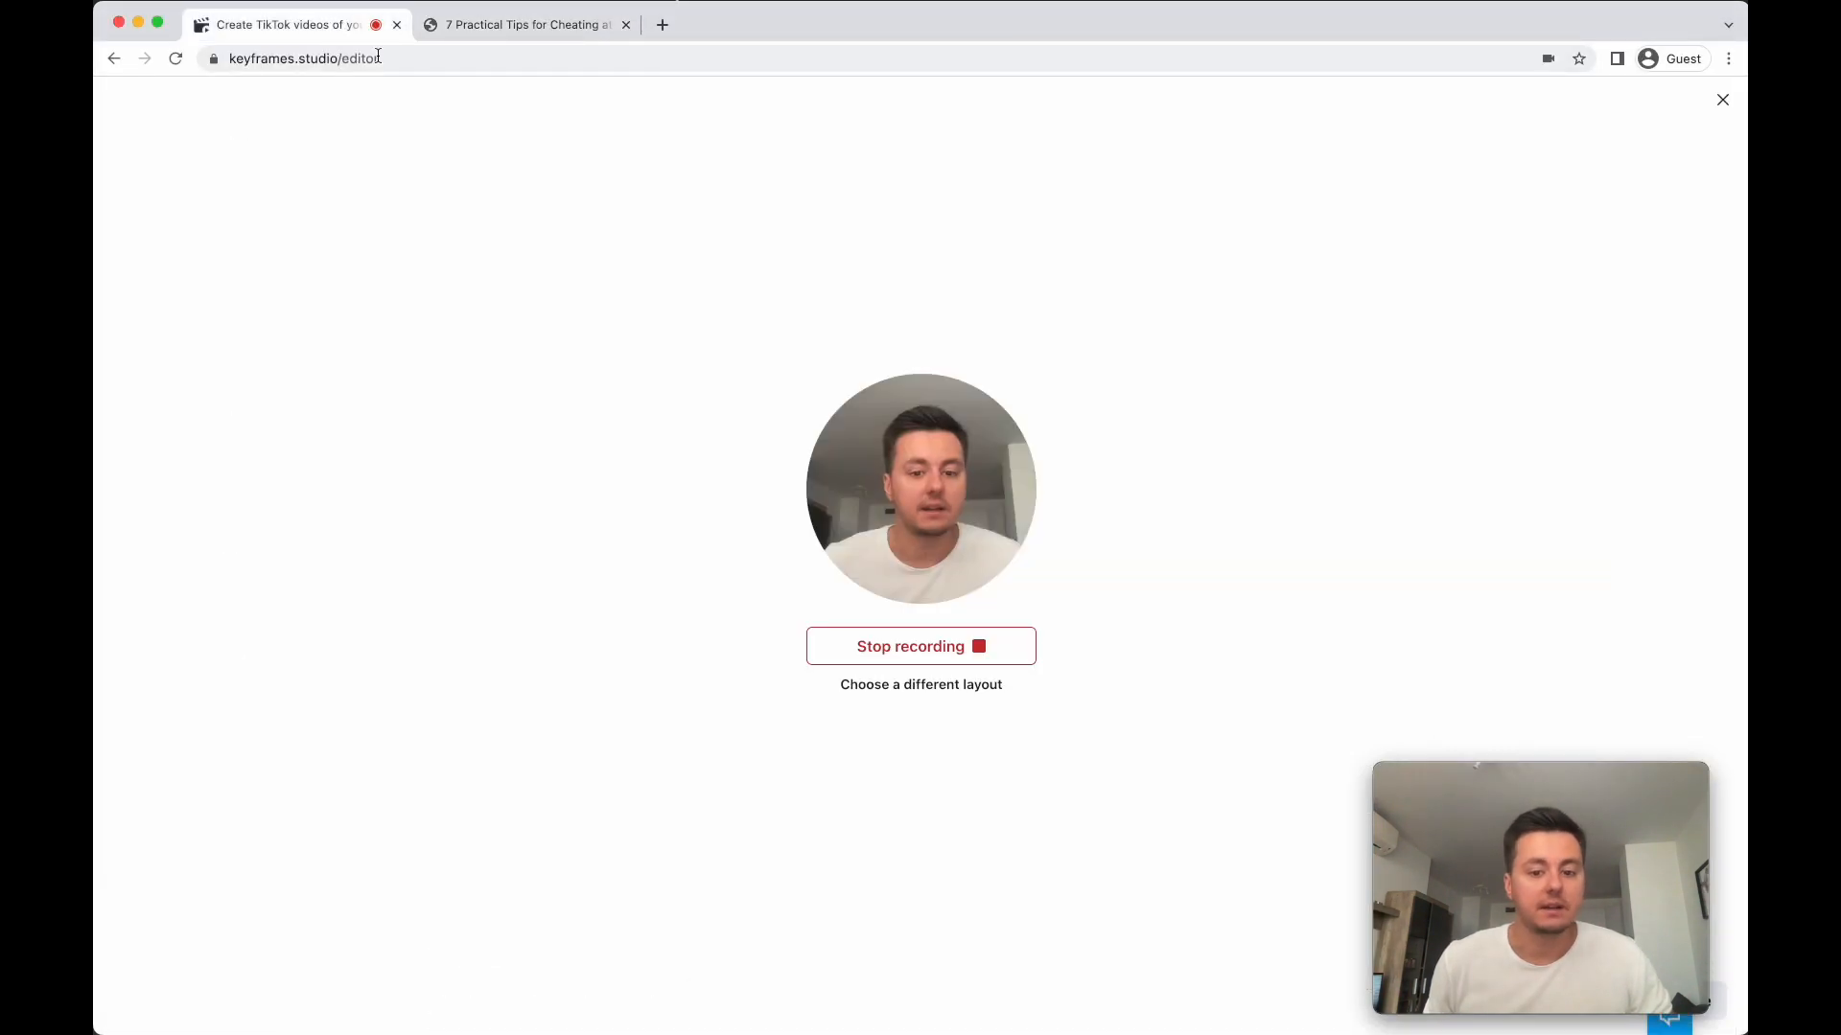
left_click(928, 645)
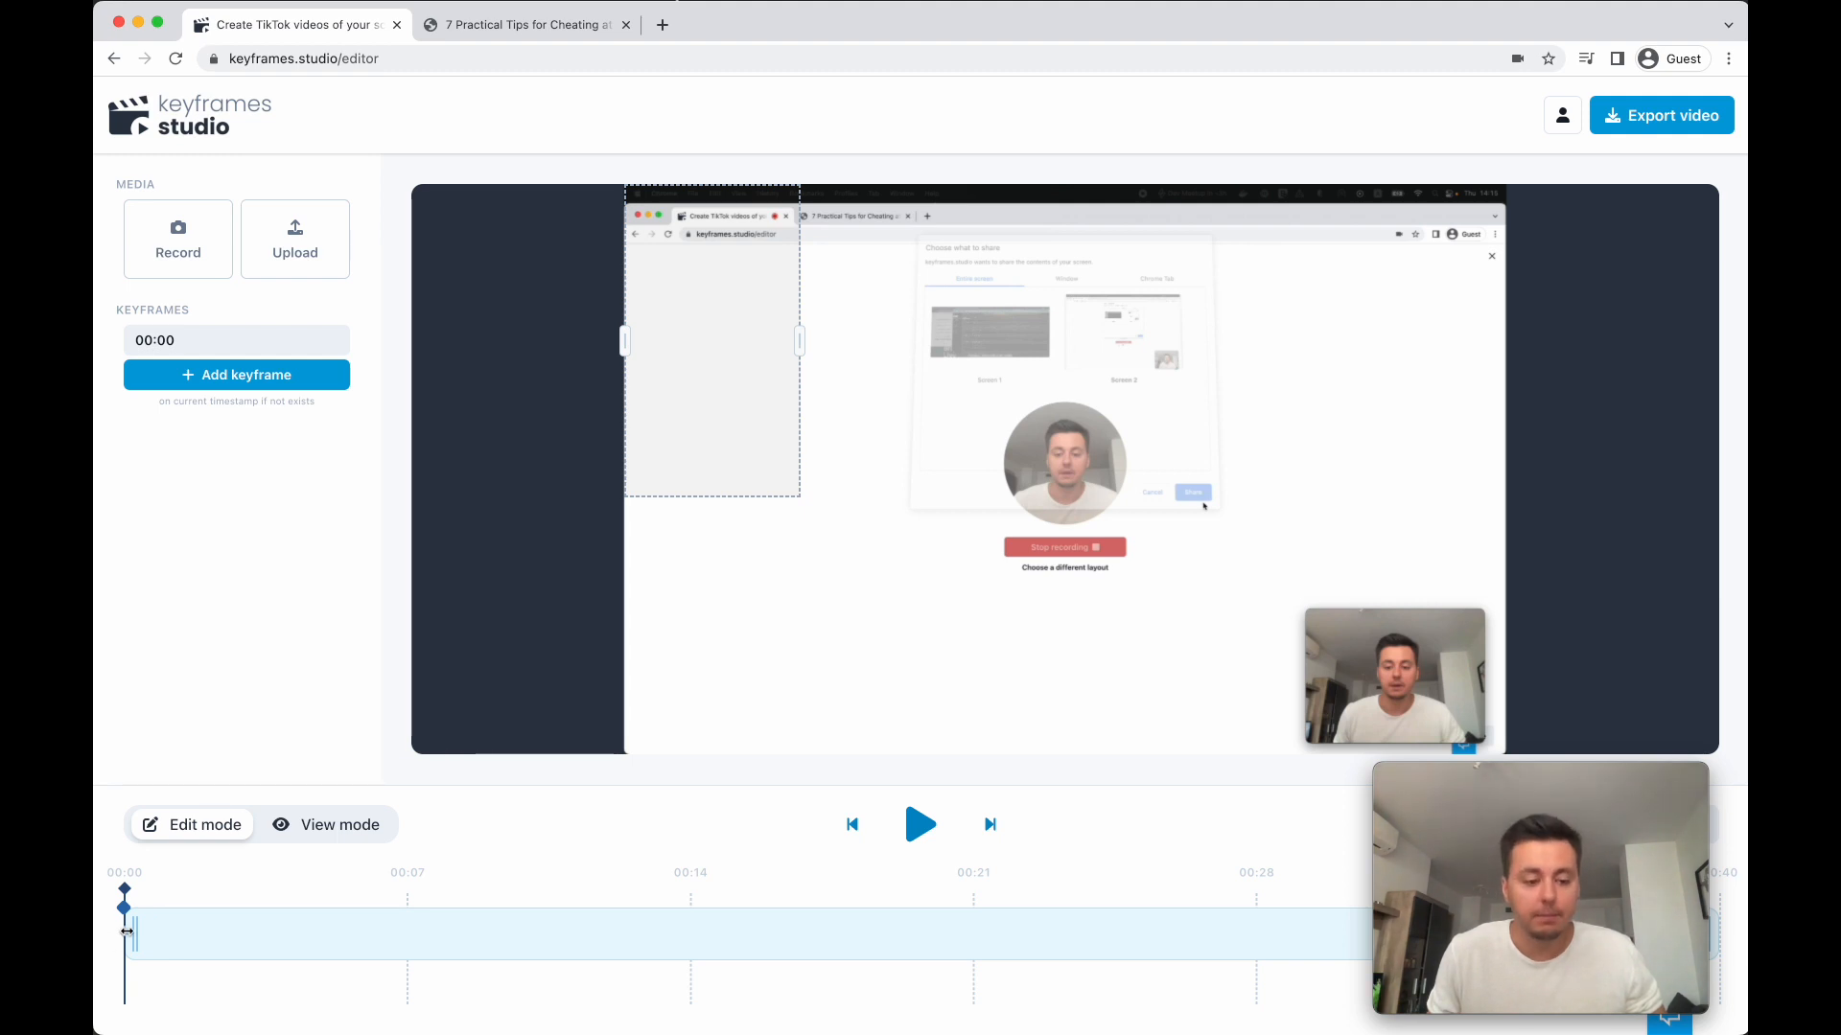
- Trim the clip's start to 00:05 and move the crop frame onto the left part of the article text
left_click_drag(131, 934, 320, 942)
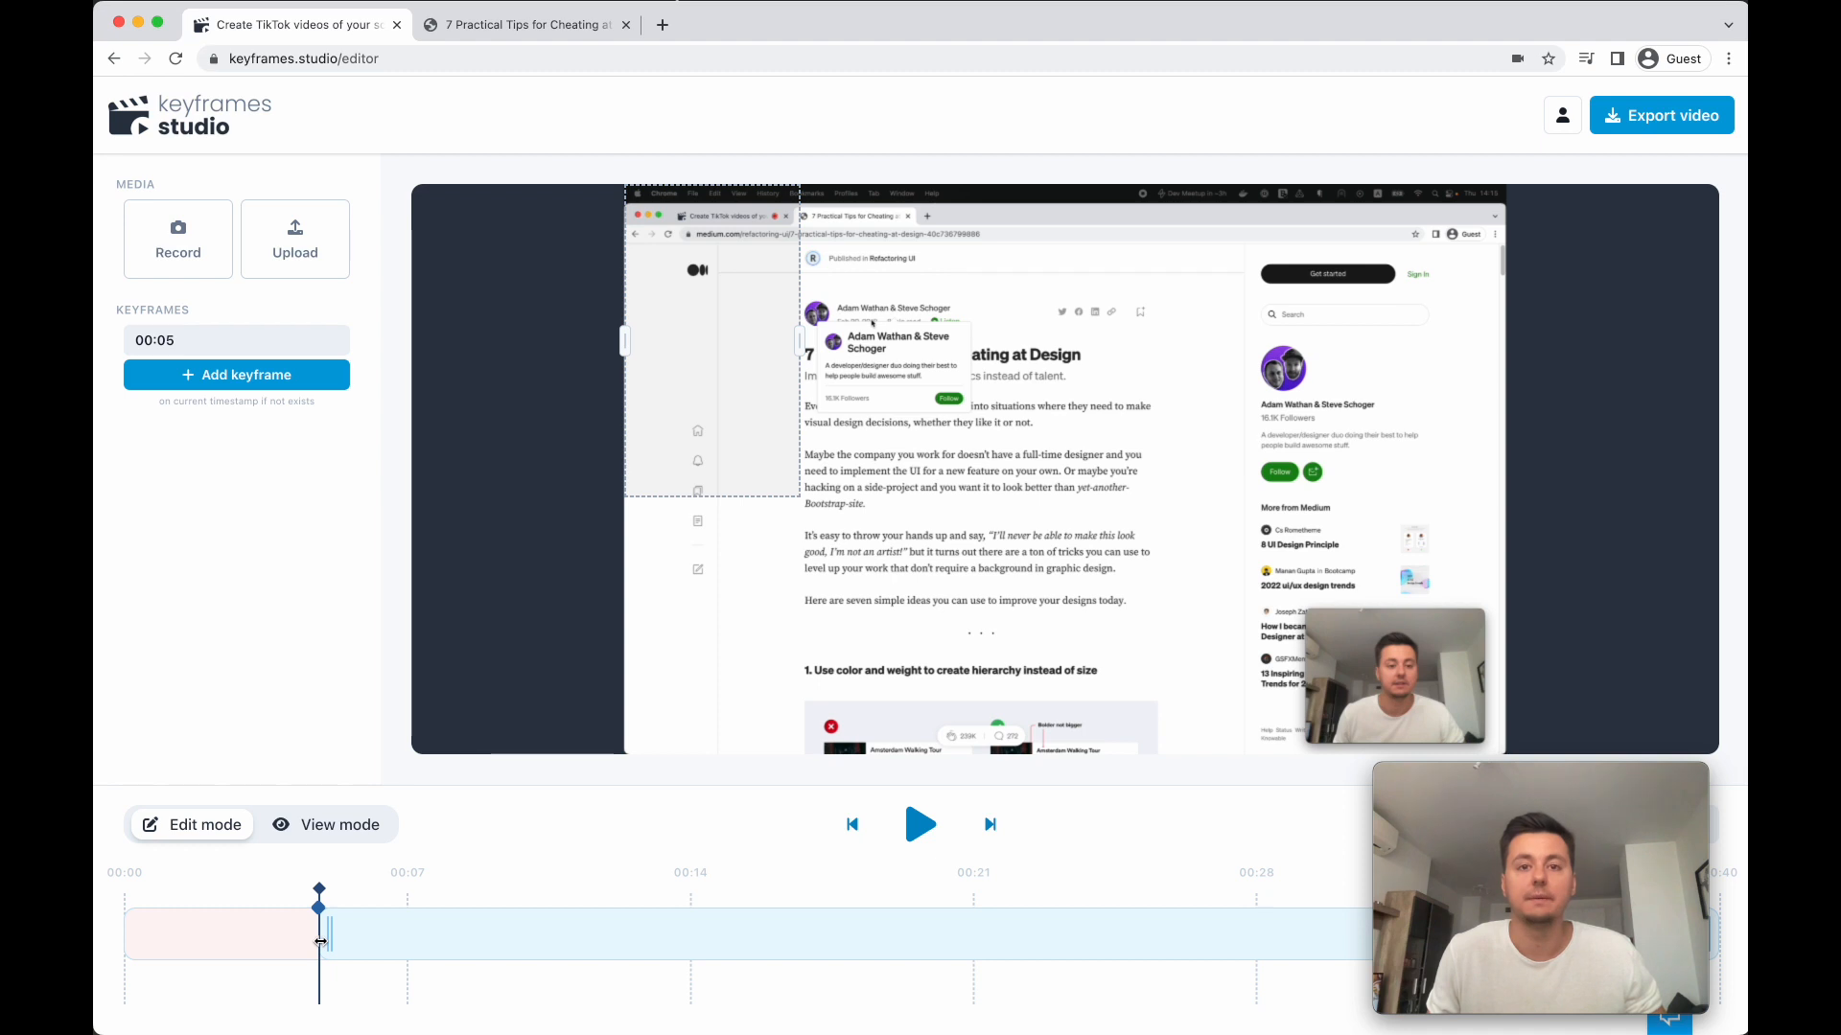
left_click(316, 838)
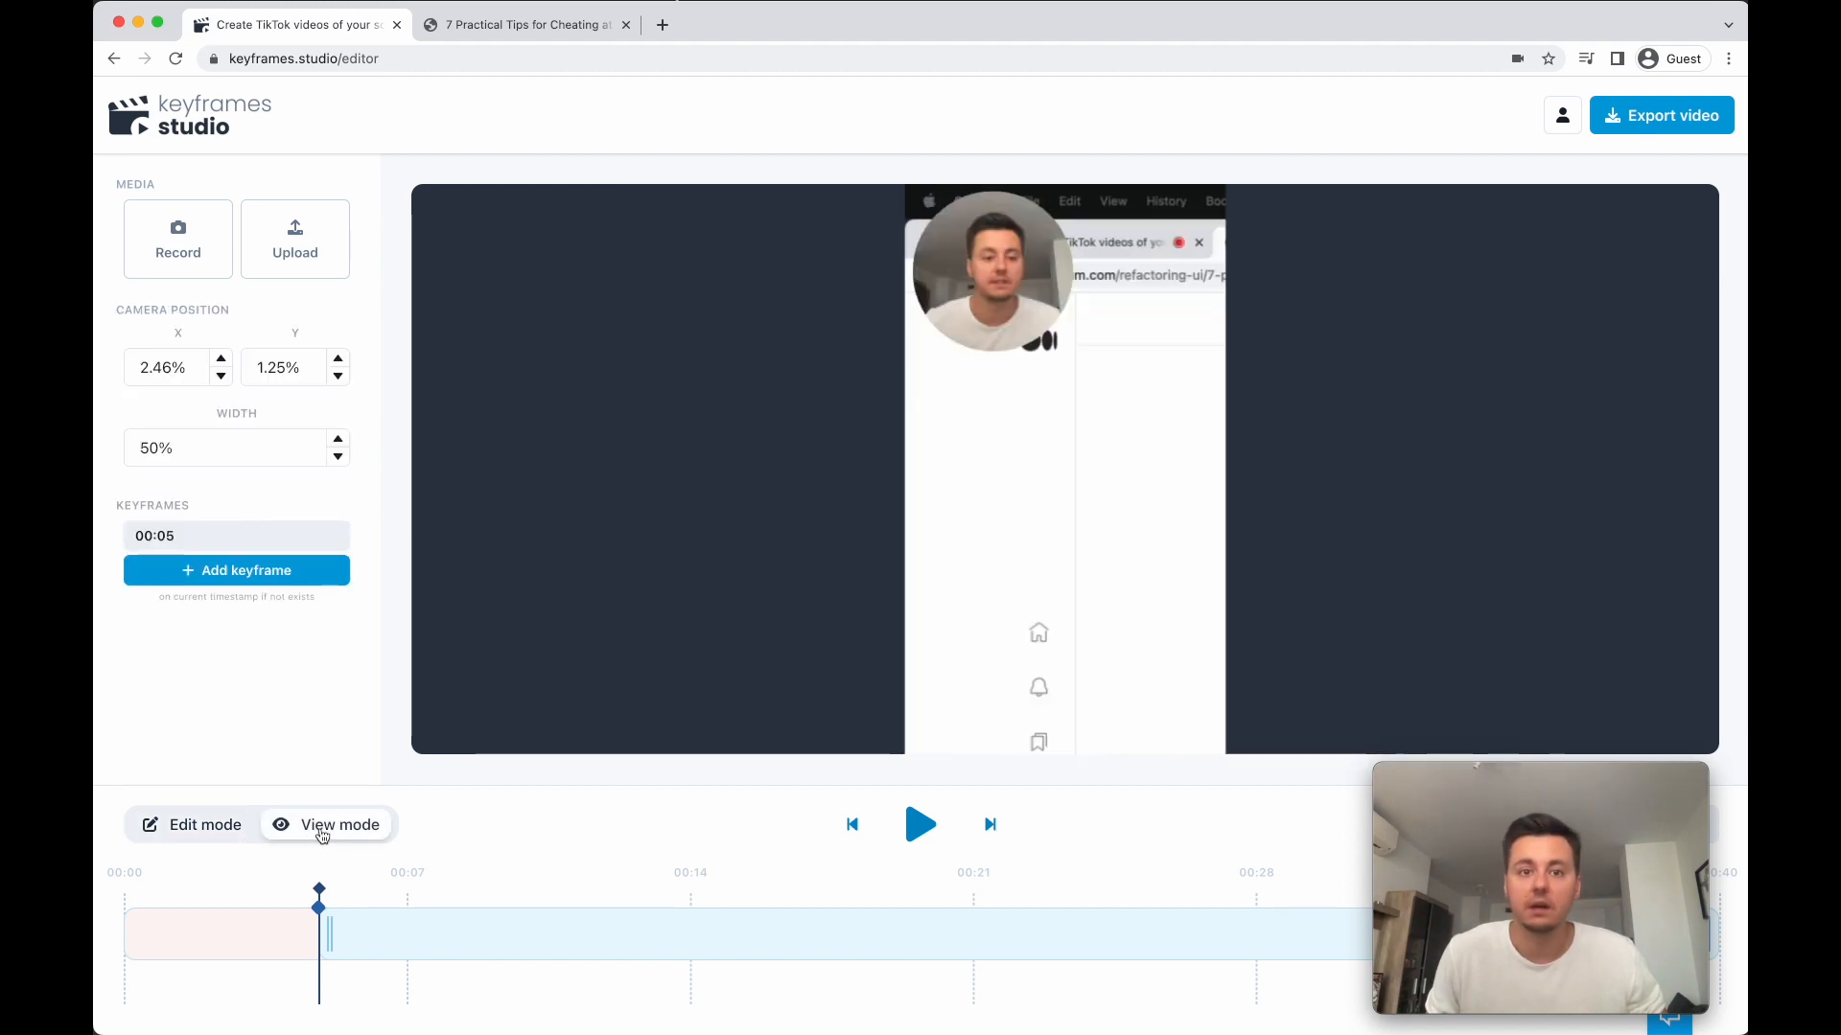
left_click(222, 828)
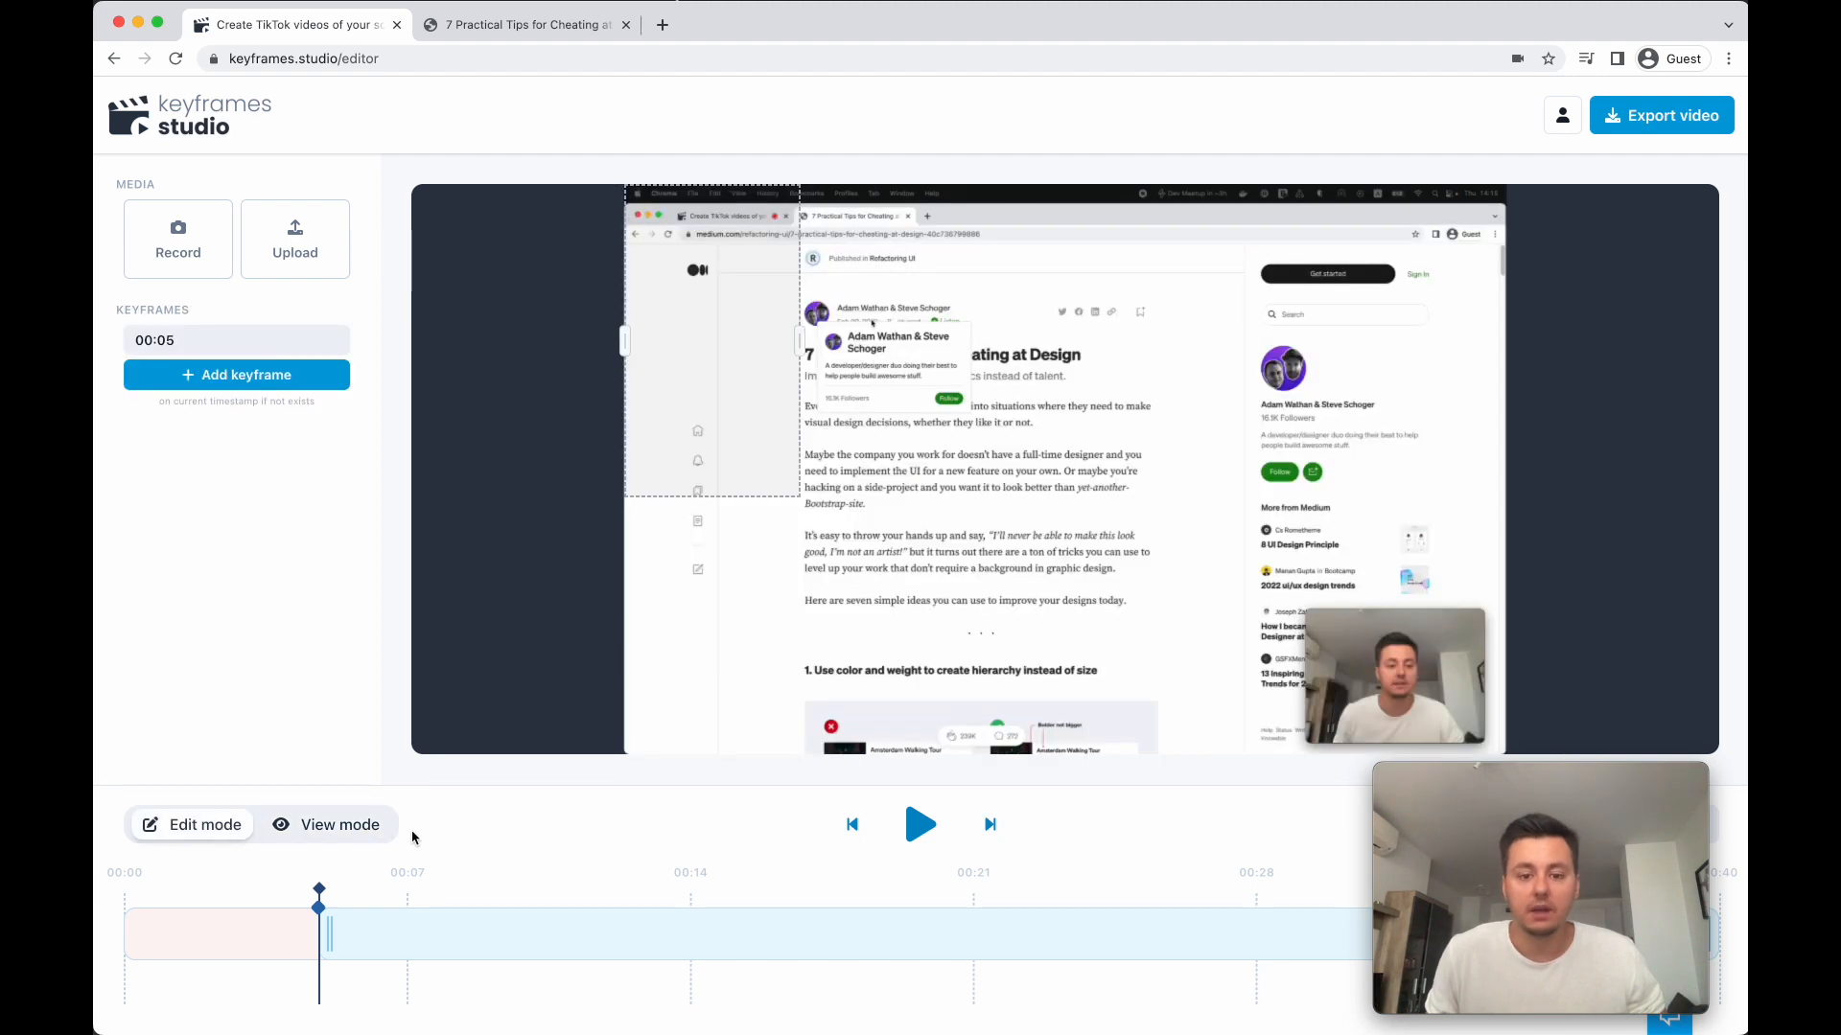
left_click_drag(728, 422, 904, 511)
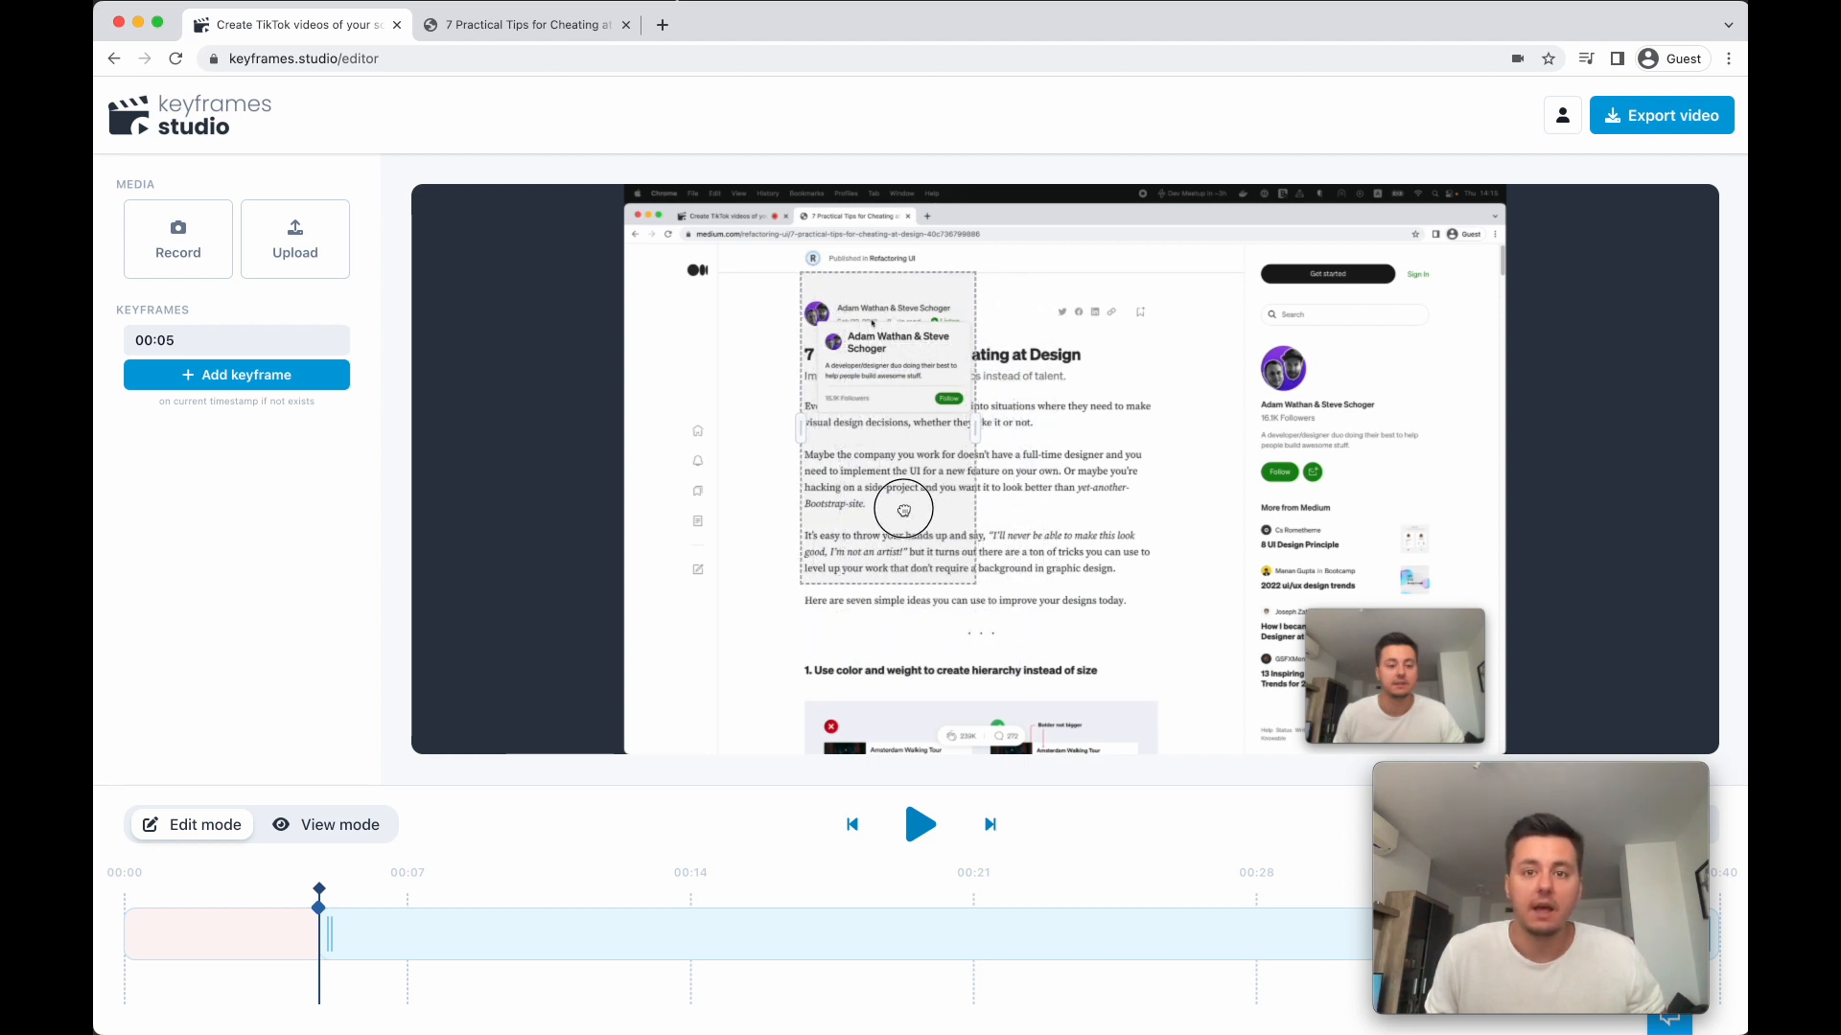
- Move the camera circle to the lower-right corner of the vertical frame, at about X 47.18% and Y 70.38%
left_click(345, 829)
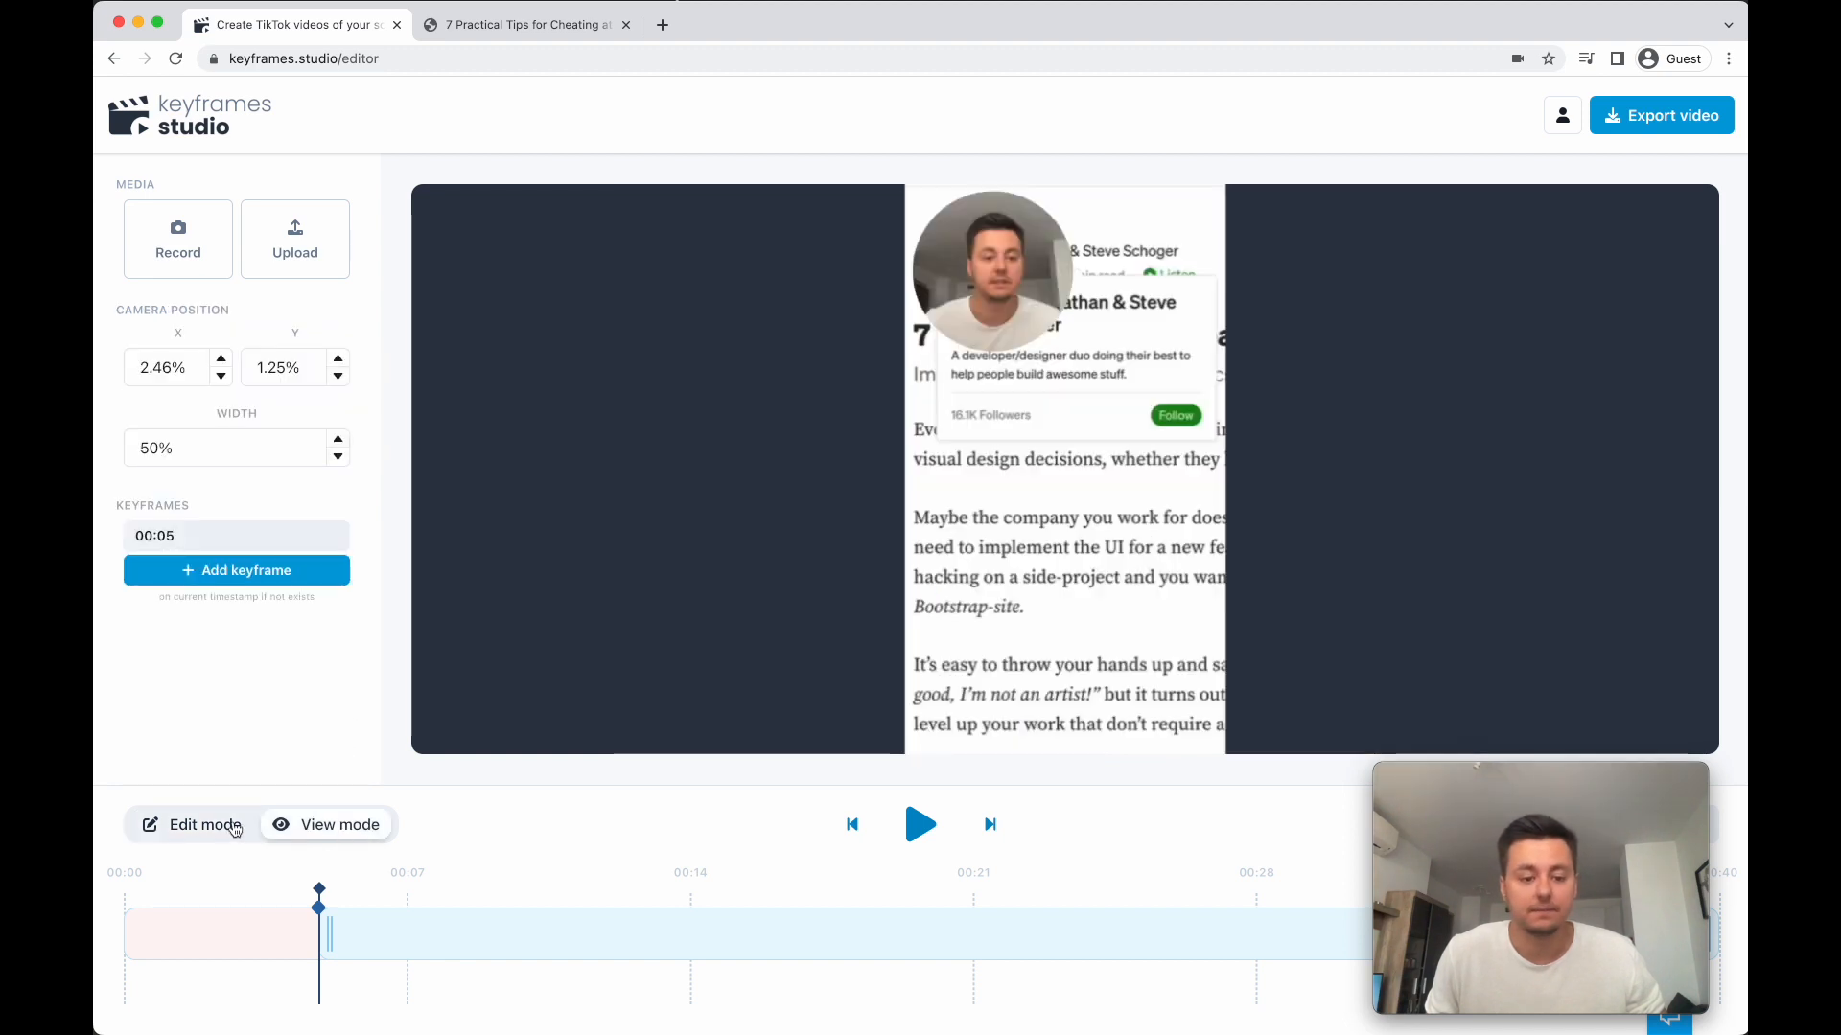
left_click_drag(997, 290, 1143, 681)
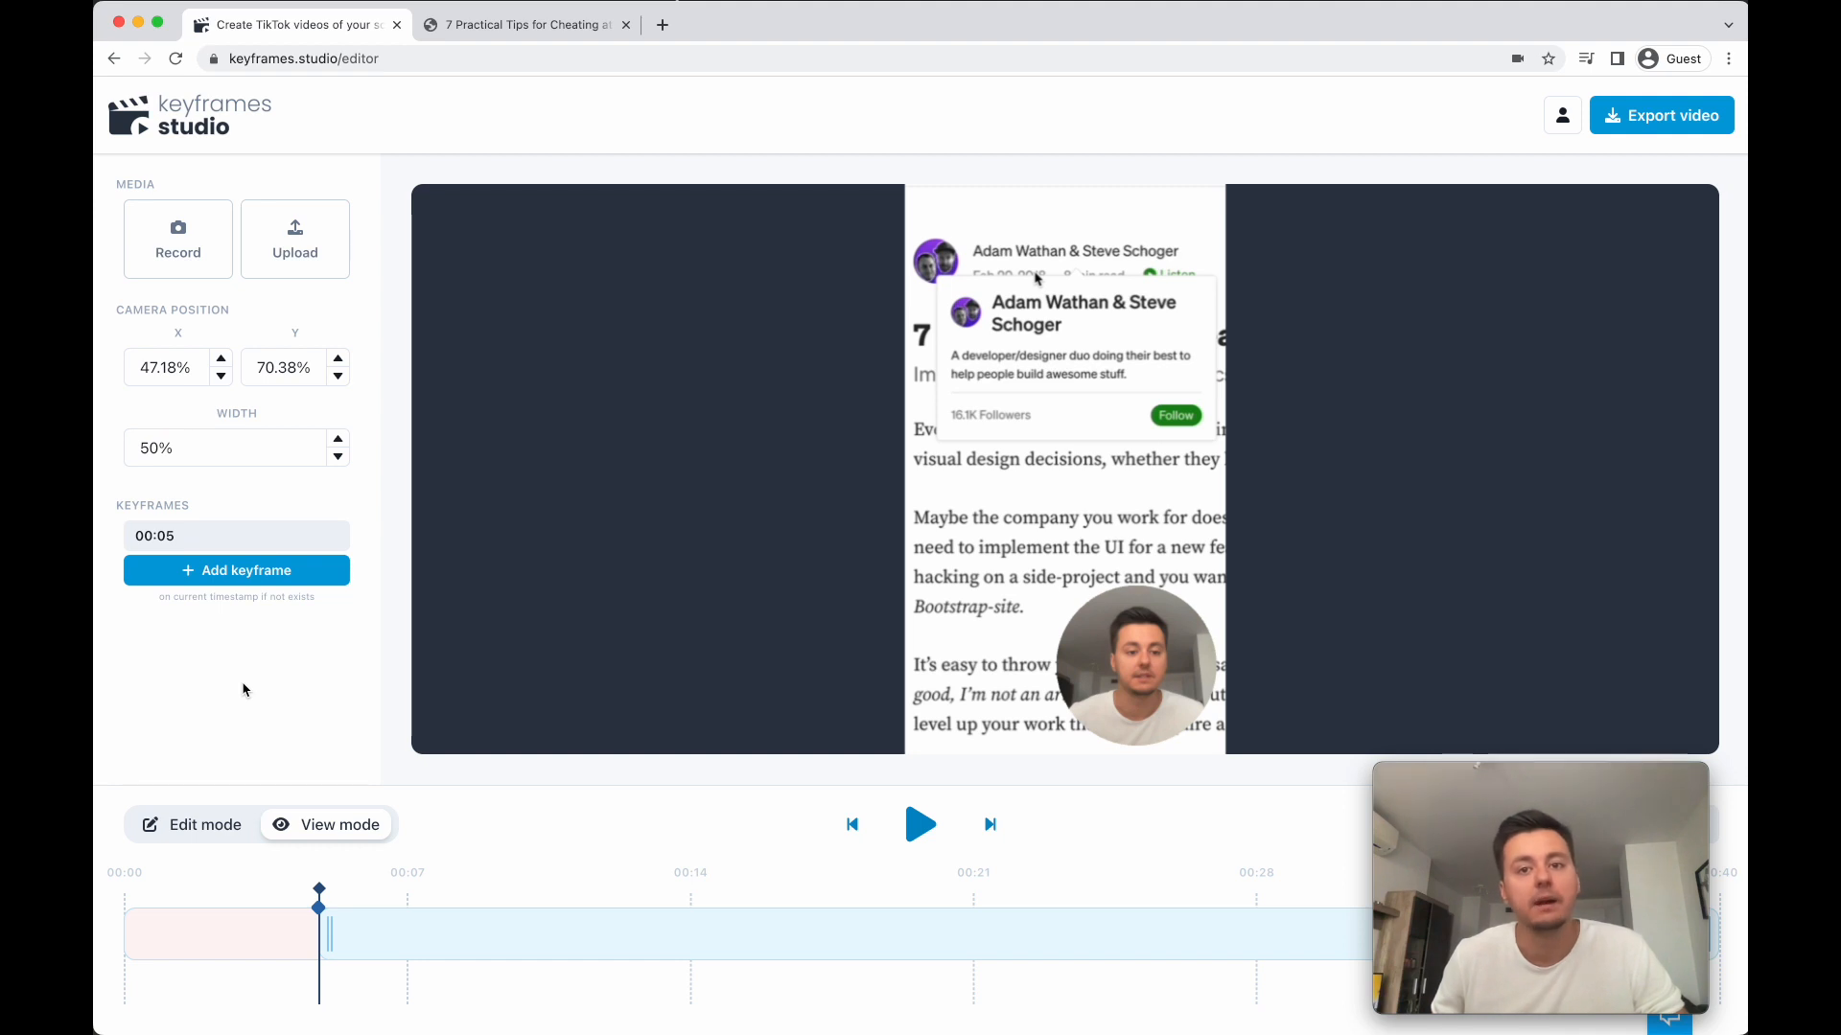
left_click(200, 827)
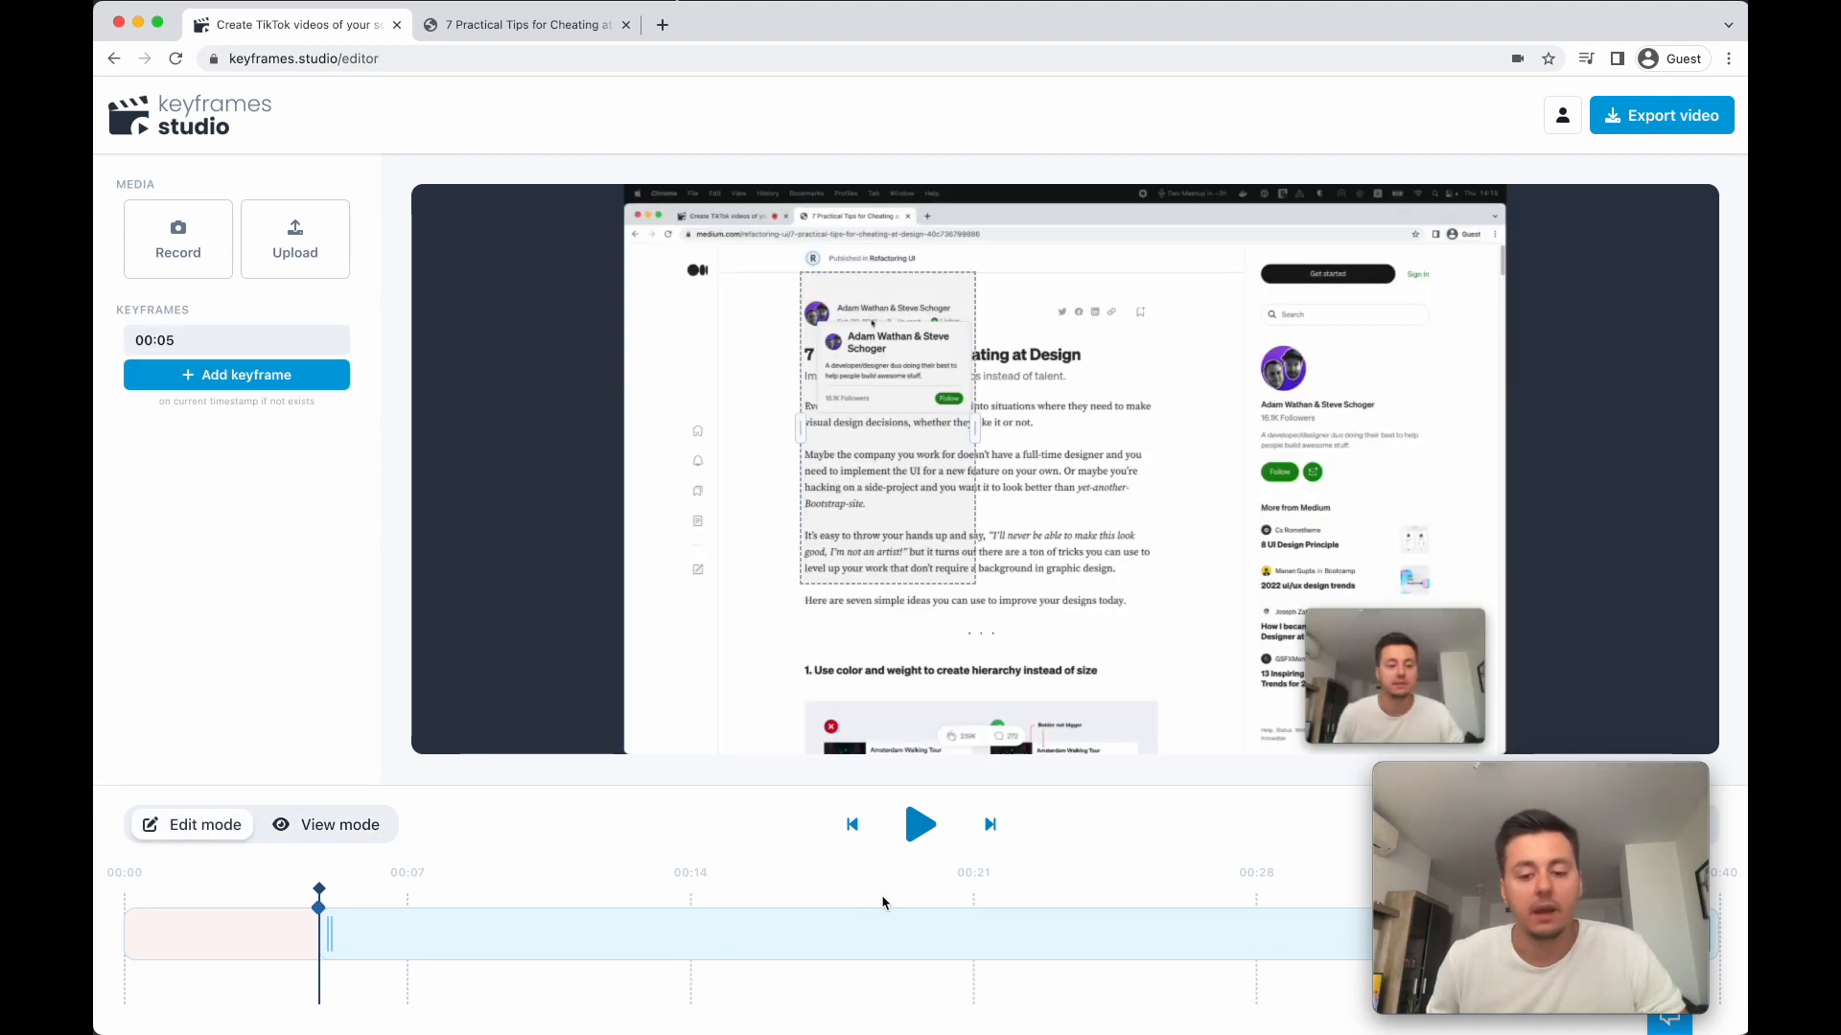
- Add a keyframe at 00:15:213 with the crop frame enlarged to about 30.81% width at X 31.54%, Y 15.3%
left_click(925, 838)
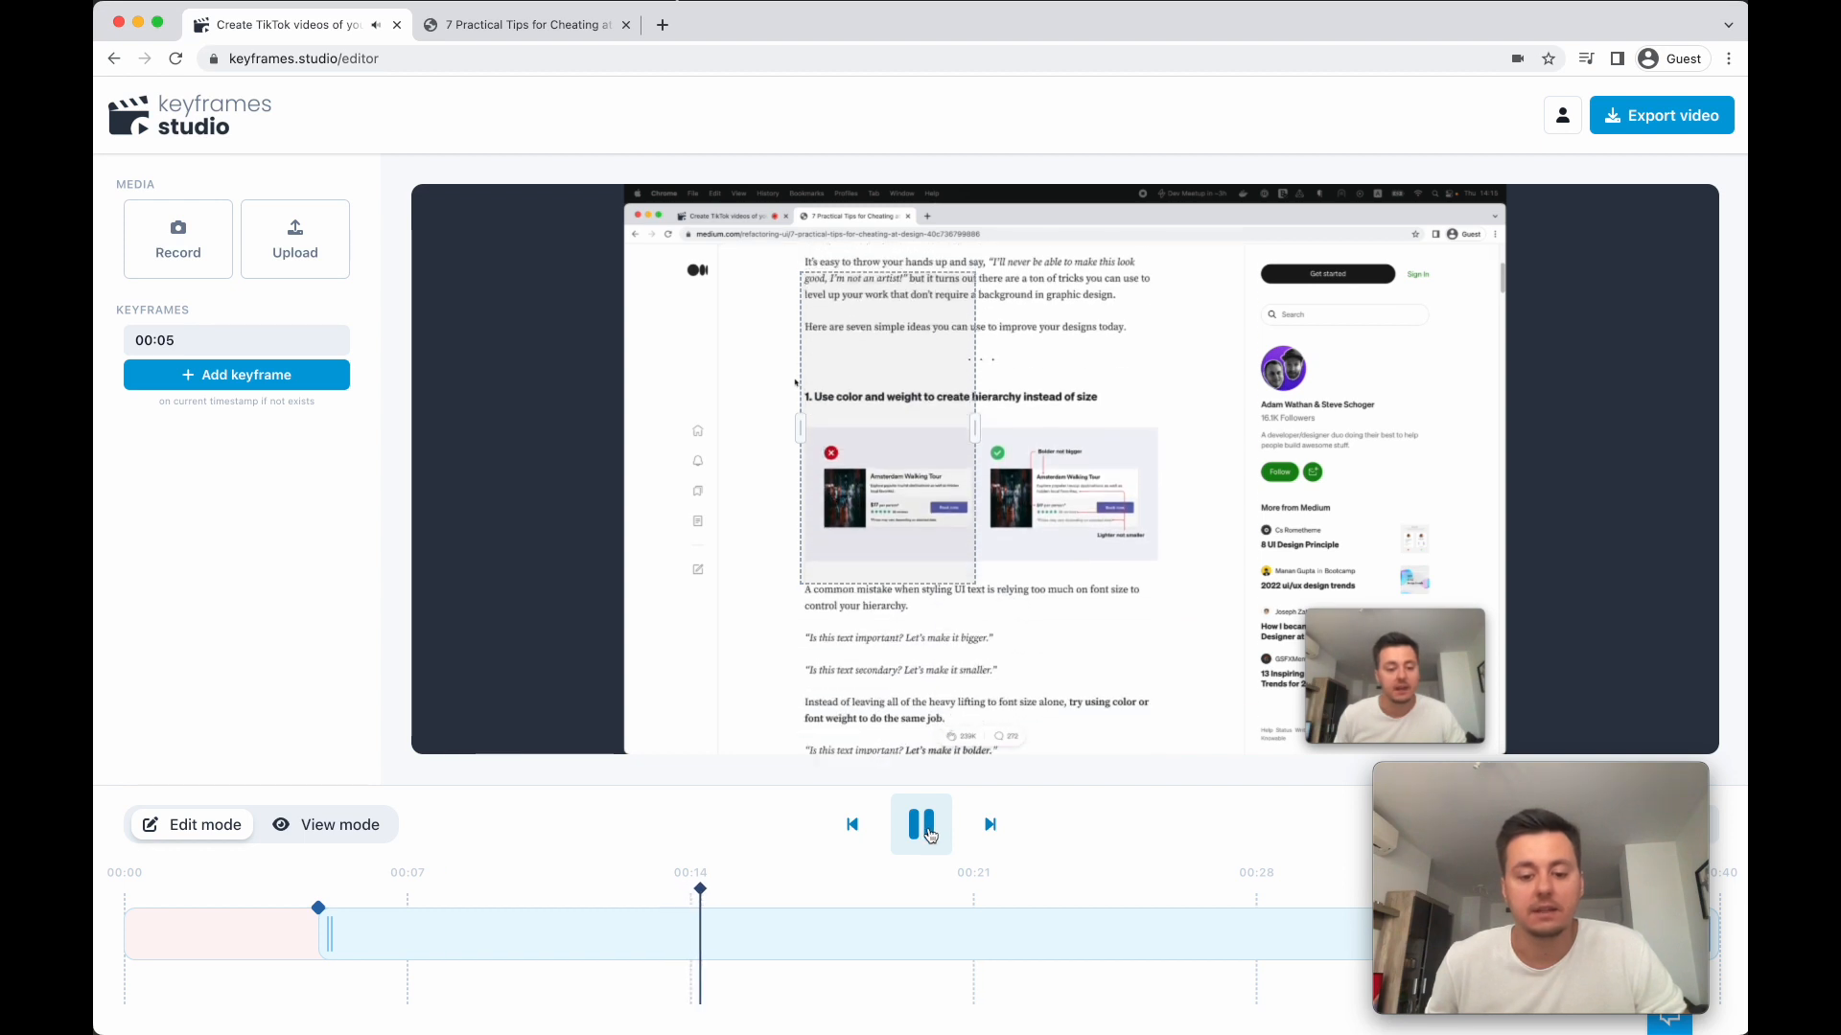
left_click(922, 826)
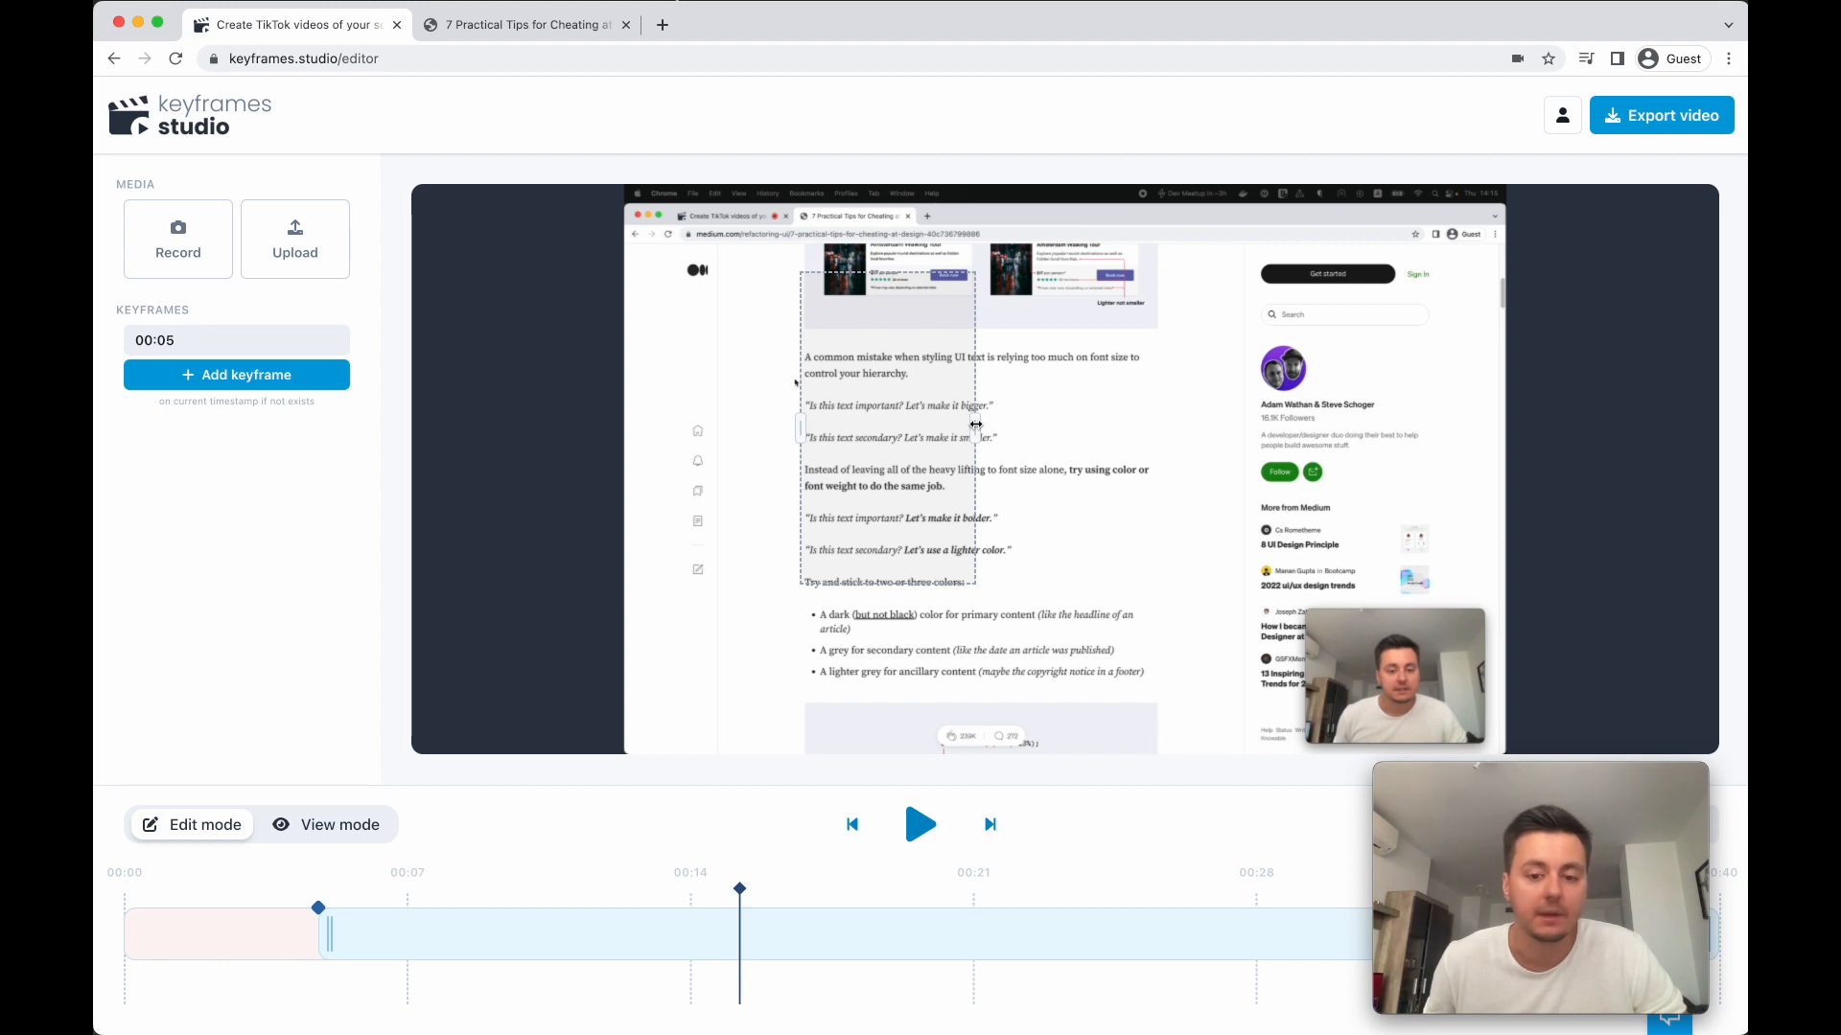
left_click_drag(975, 424, 1070, 438)
left_click_drag(949, 485, 1062, 516)
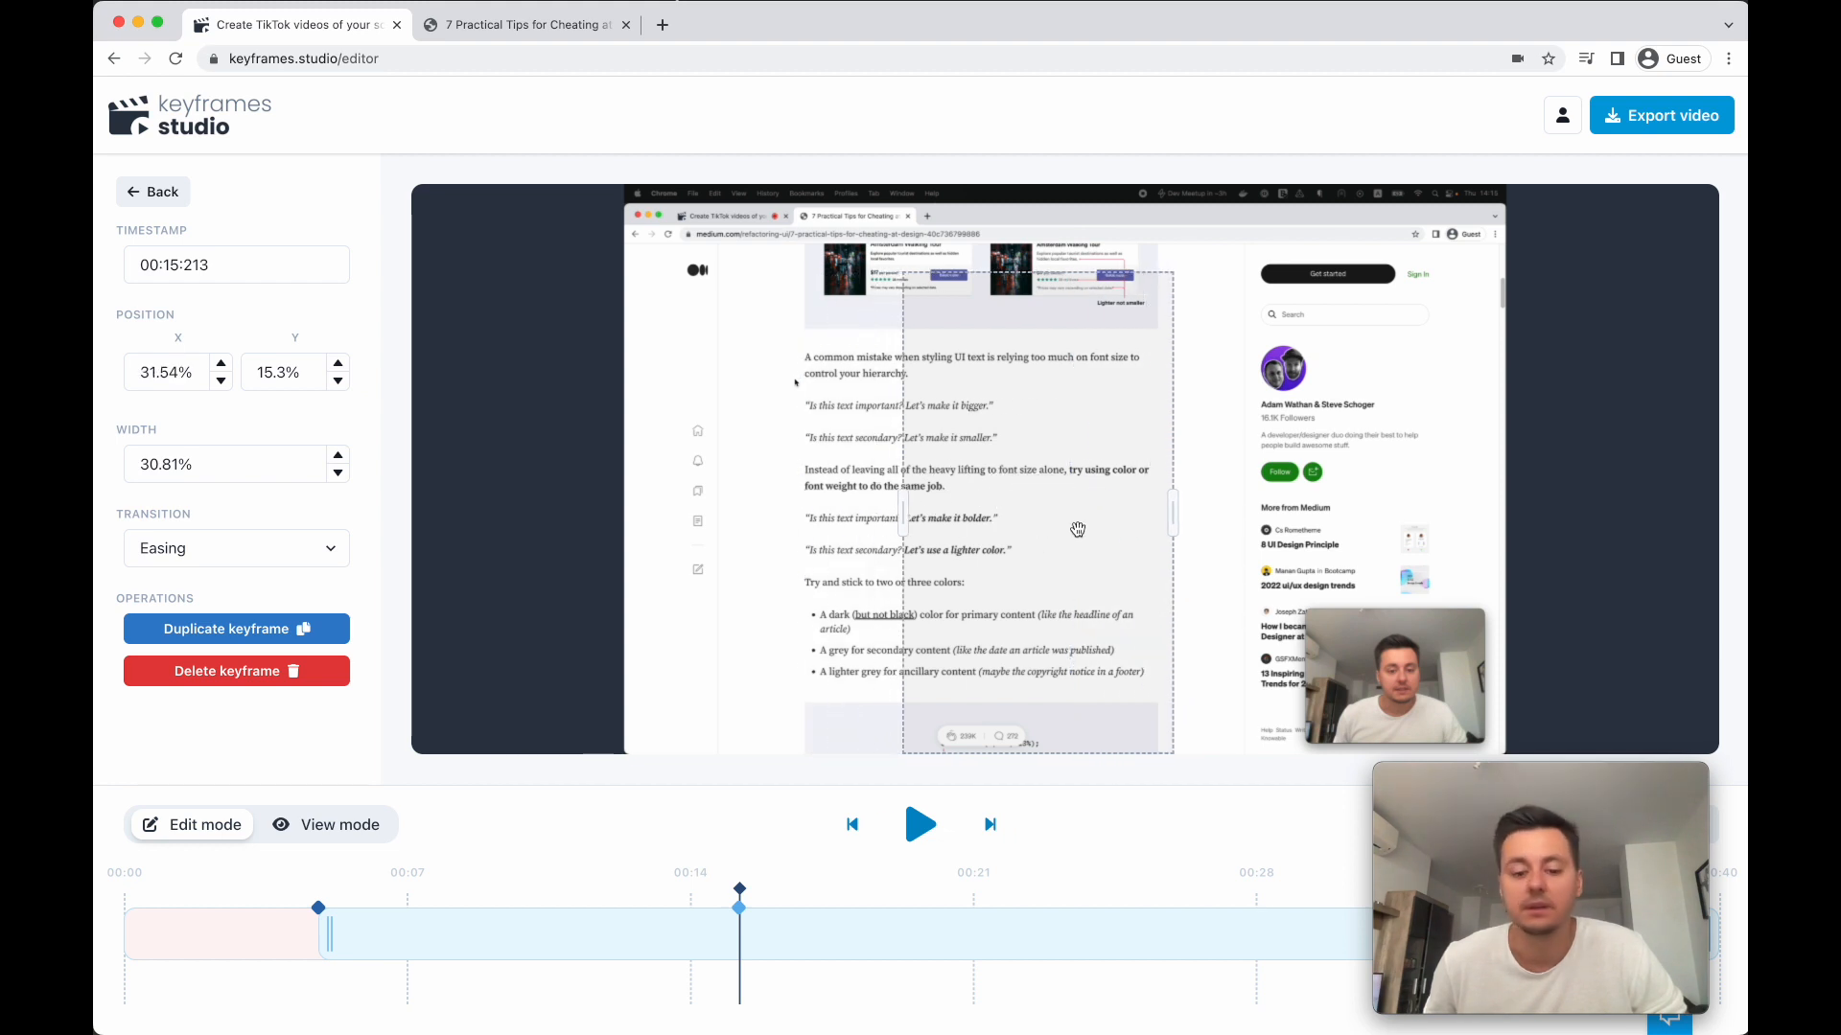
- Preview the vertical video's crop transition from the first keyframe through the second one
left_click(851, 826)
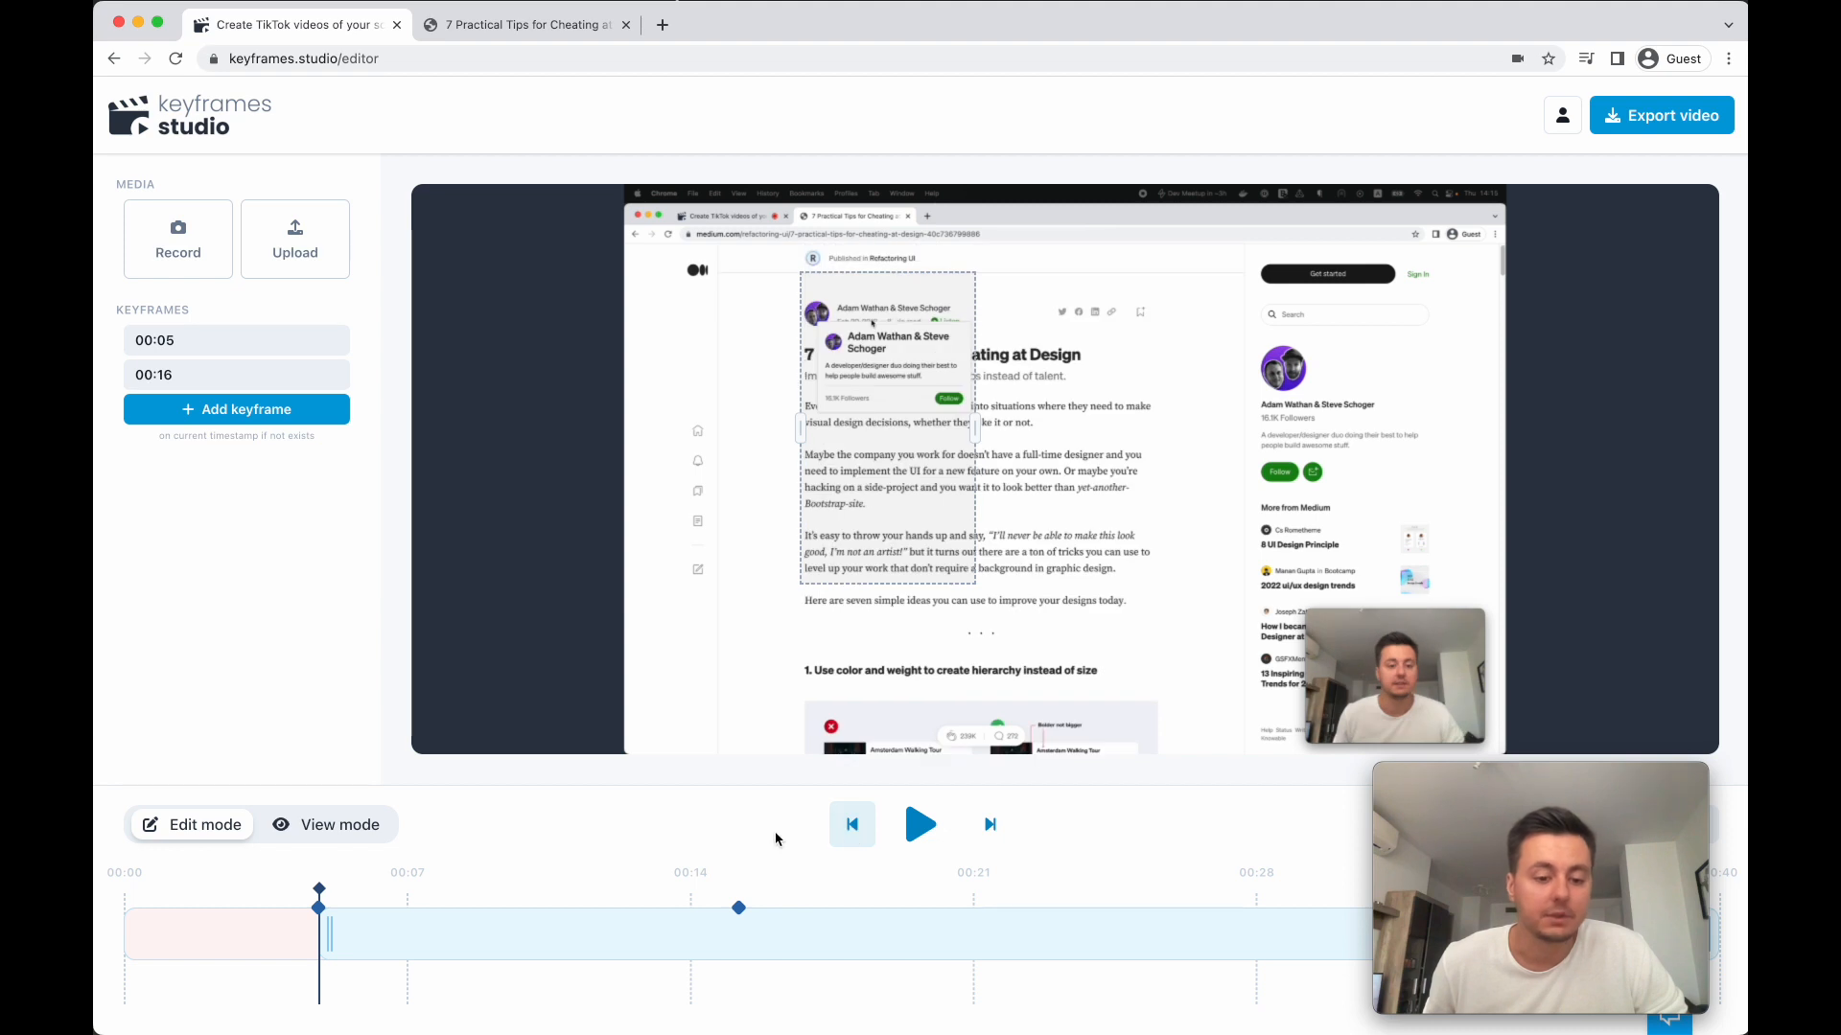
left_click(321, 843)
left_click(922, 827)
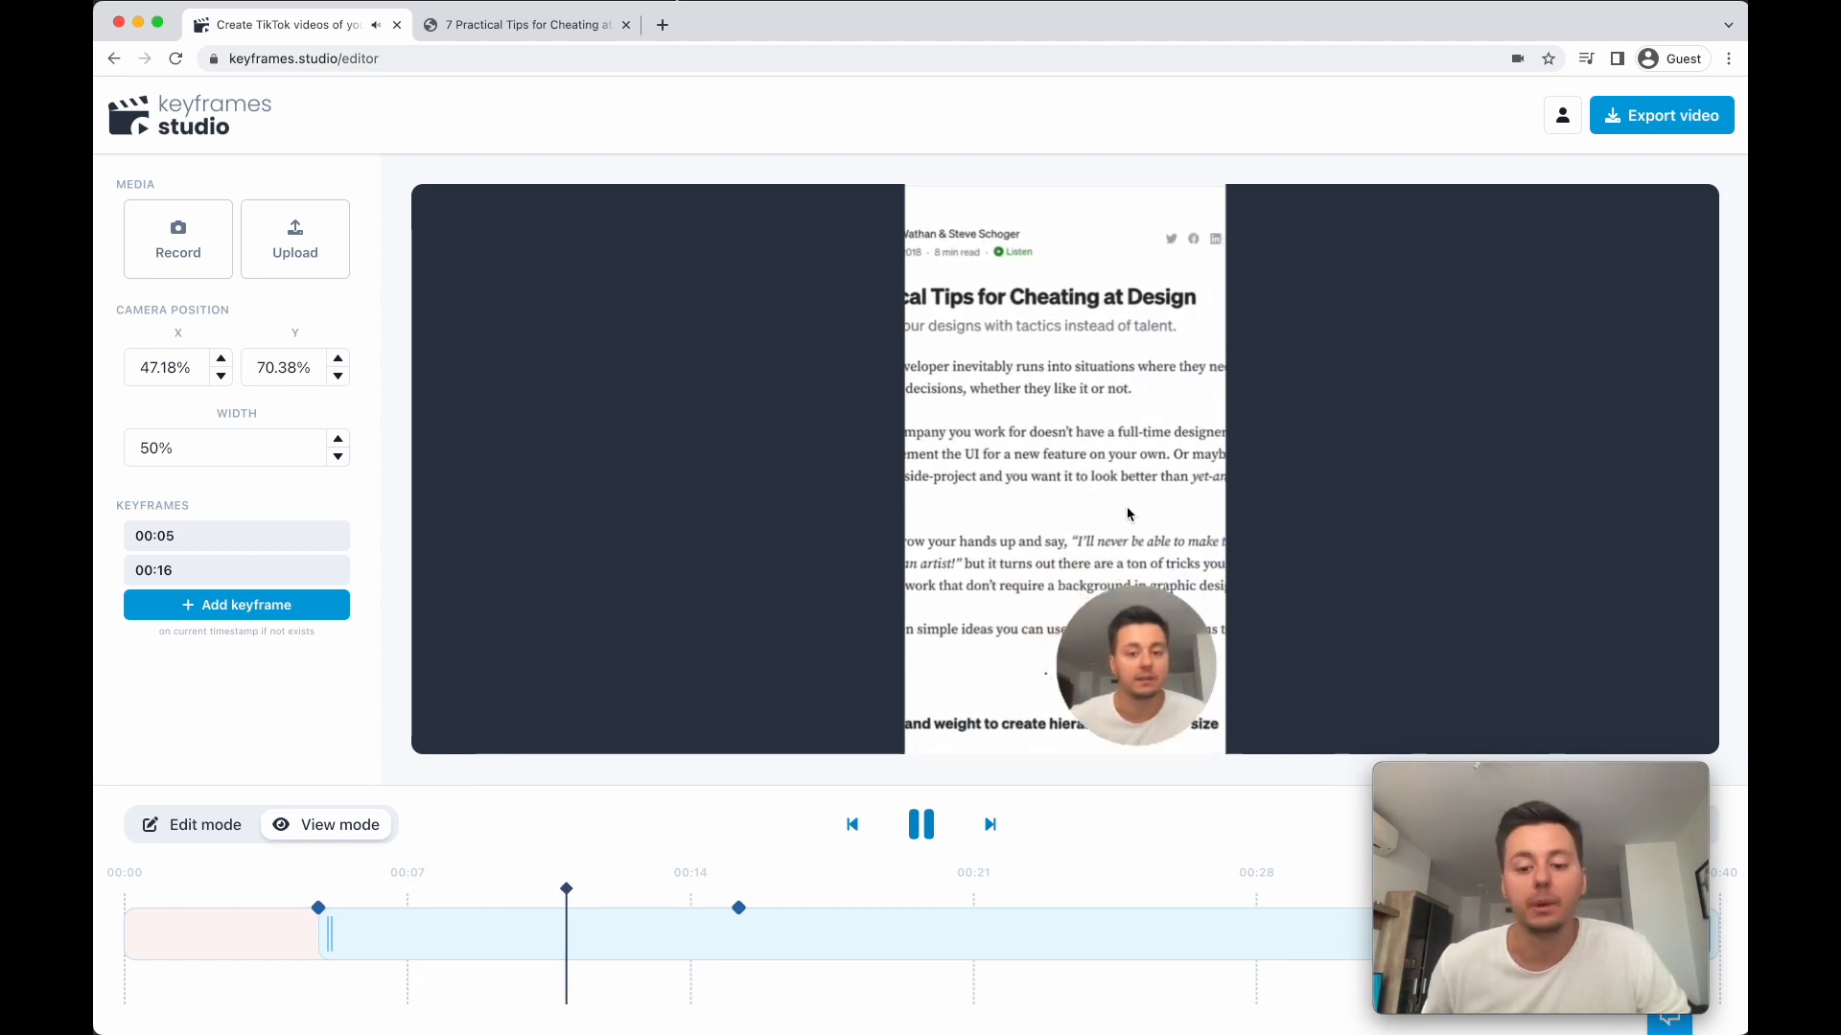
left_click(919, 826)
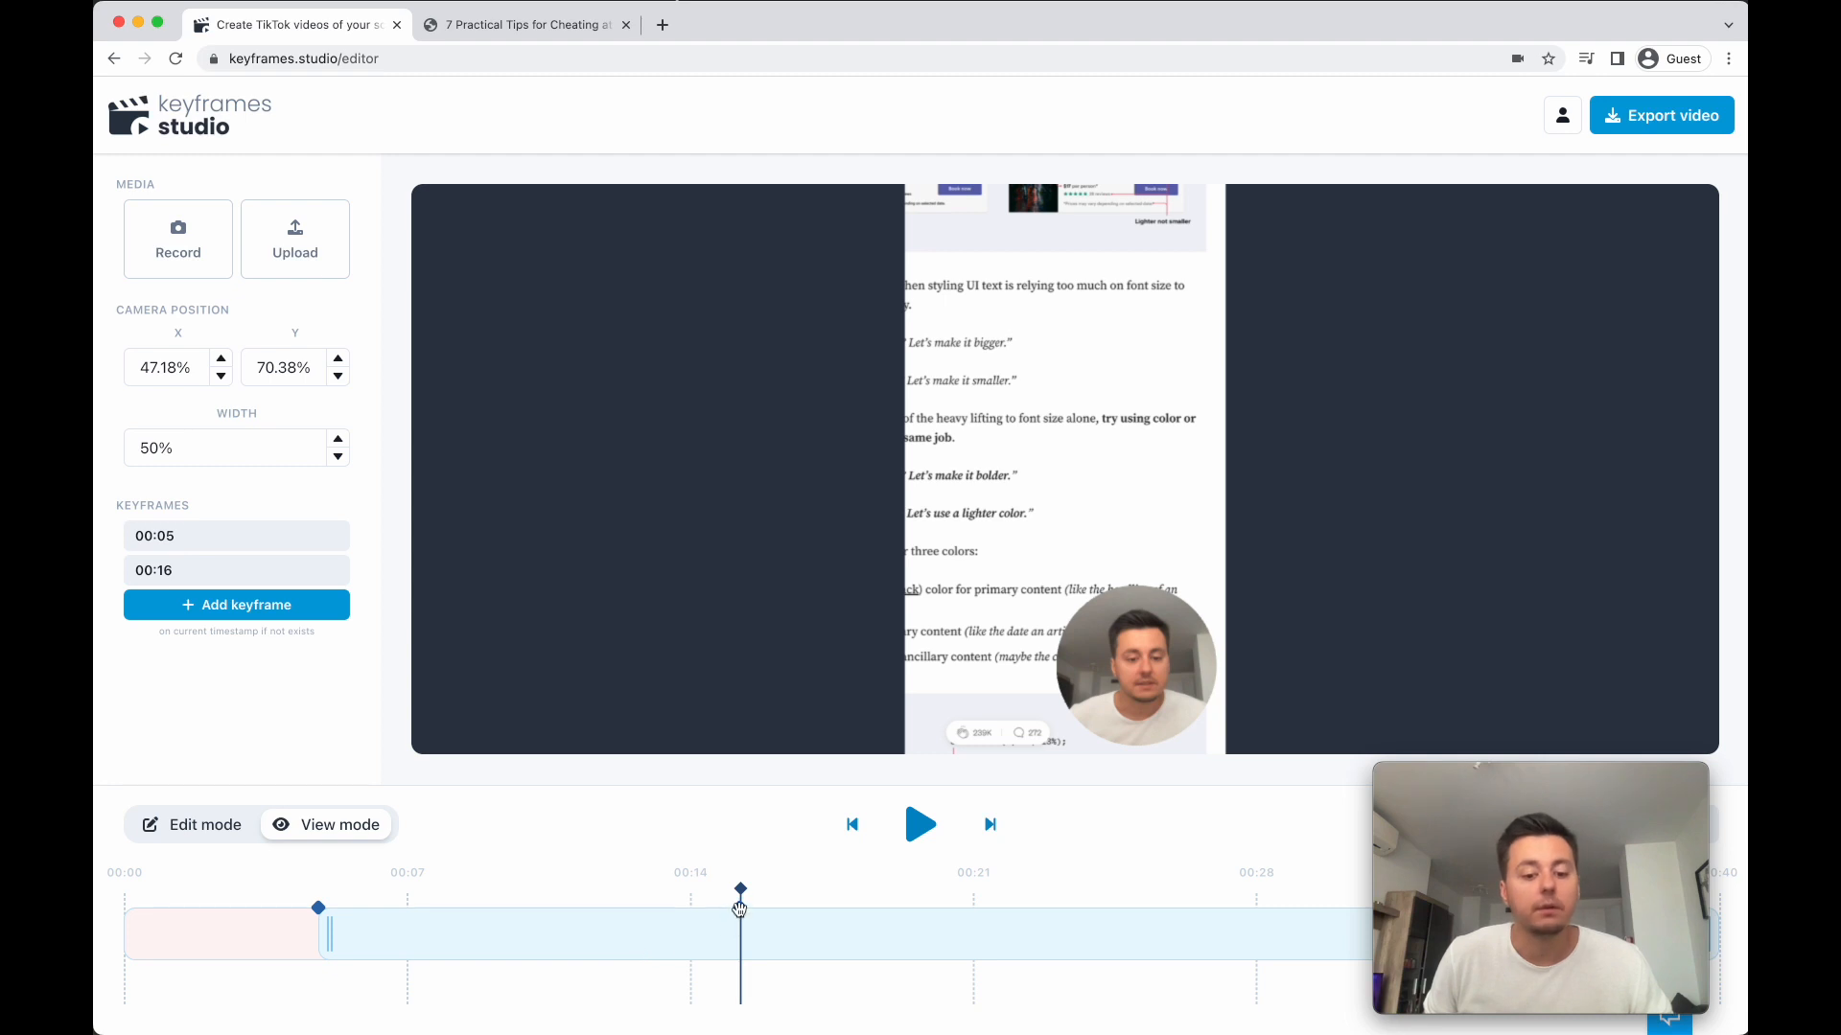
- Move the second keyframe earlier to 00:11 and replay the transition from the first keyframe
left_click_drag(740, 907, 536, 907)
left_click(852, 824)
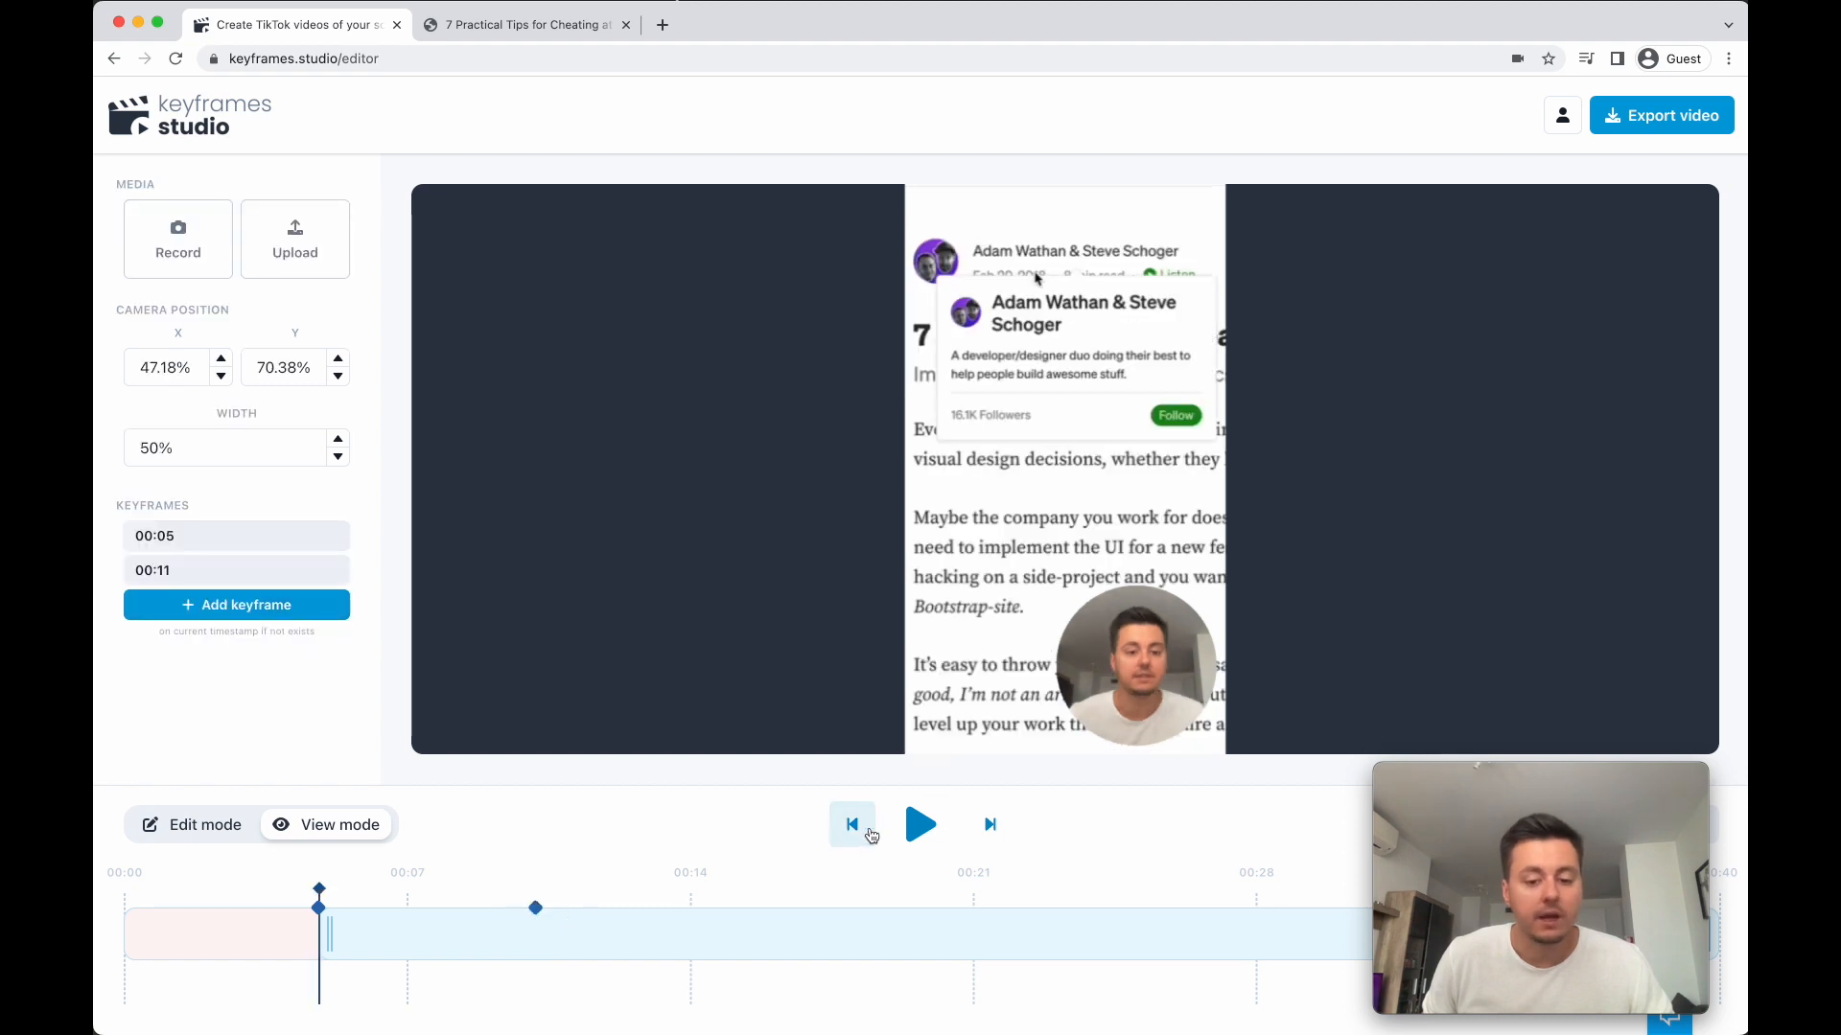
left_click(922, 825)
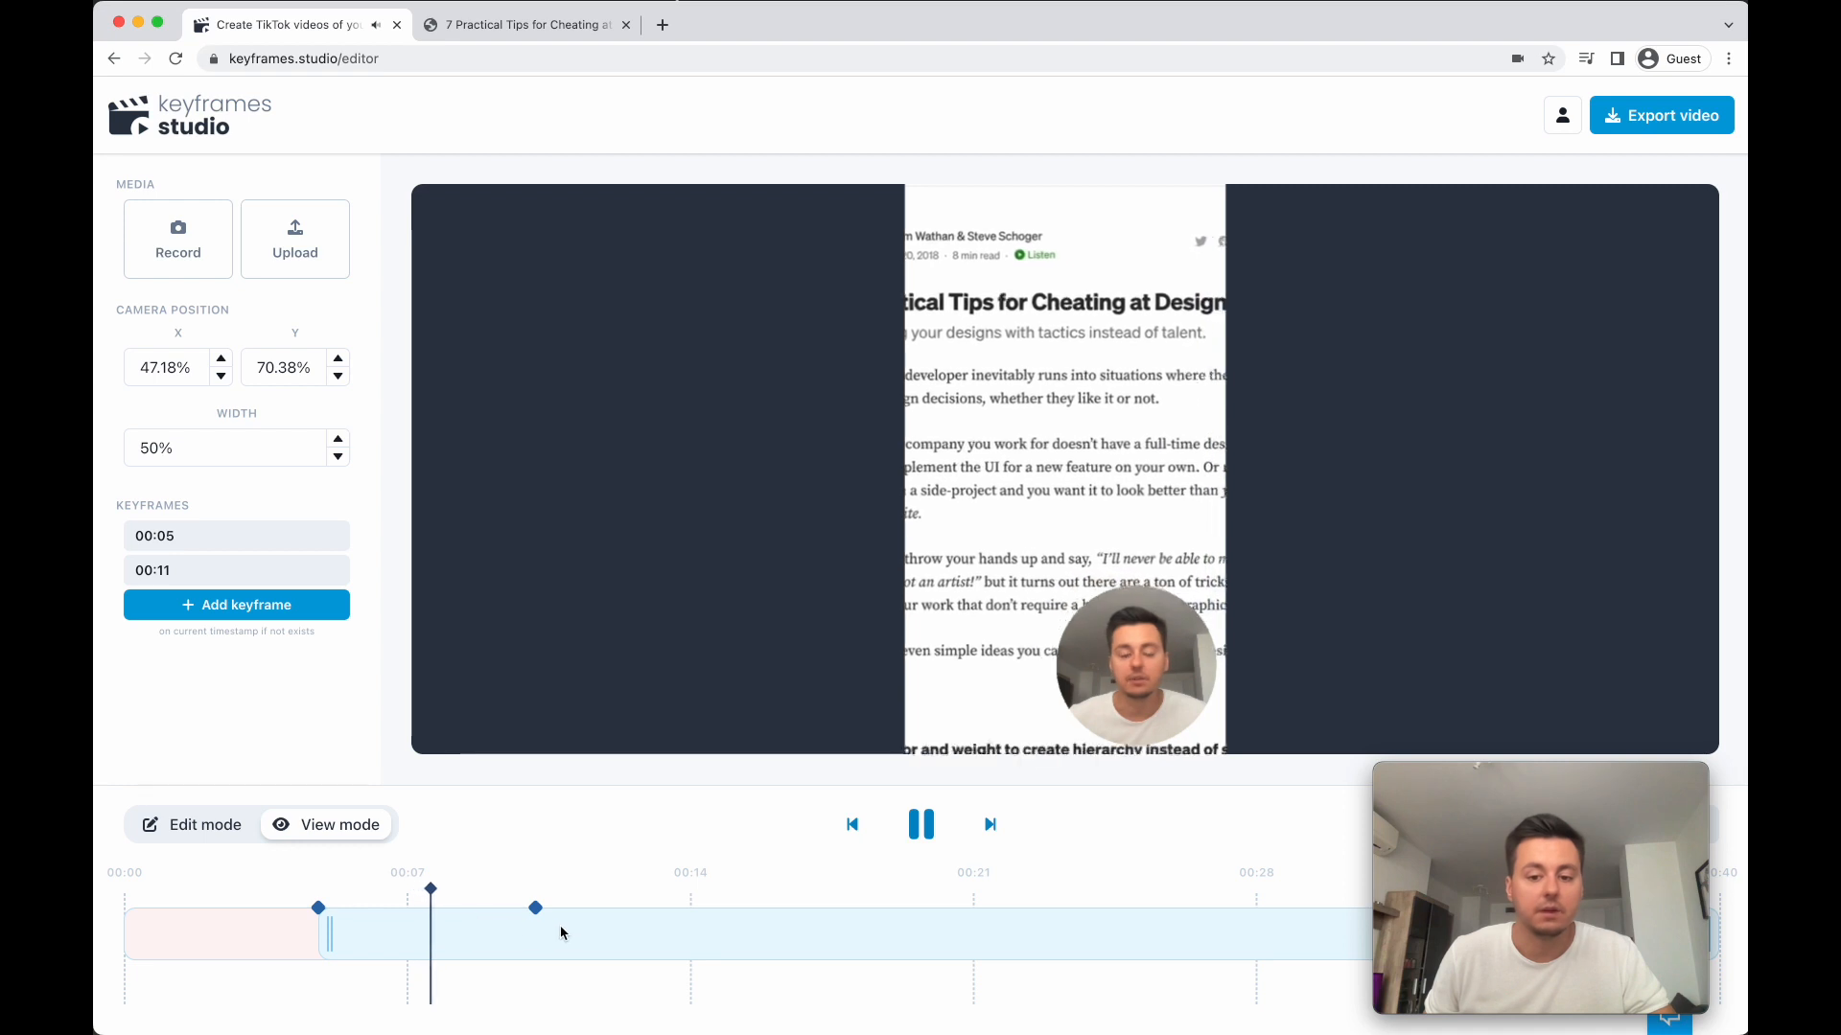
left_click(935, 831)
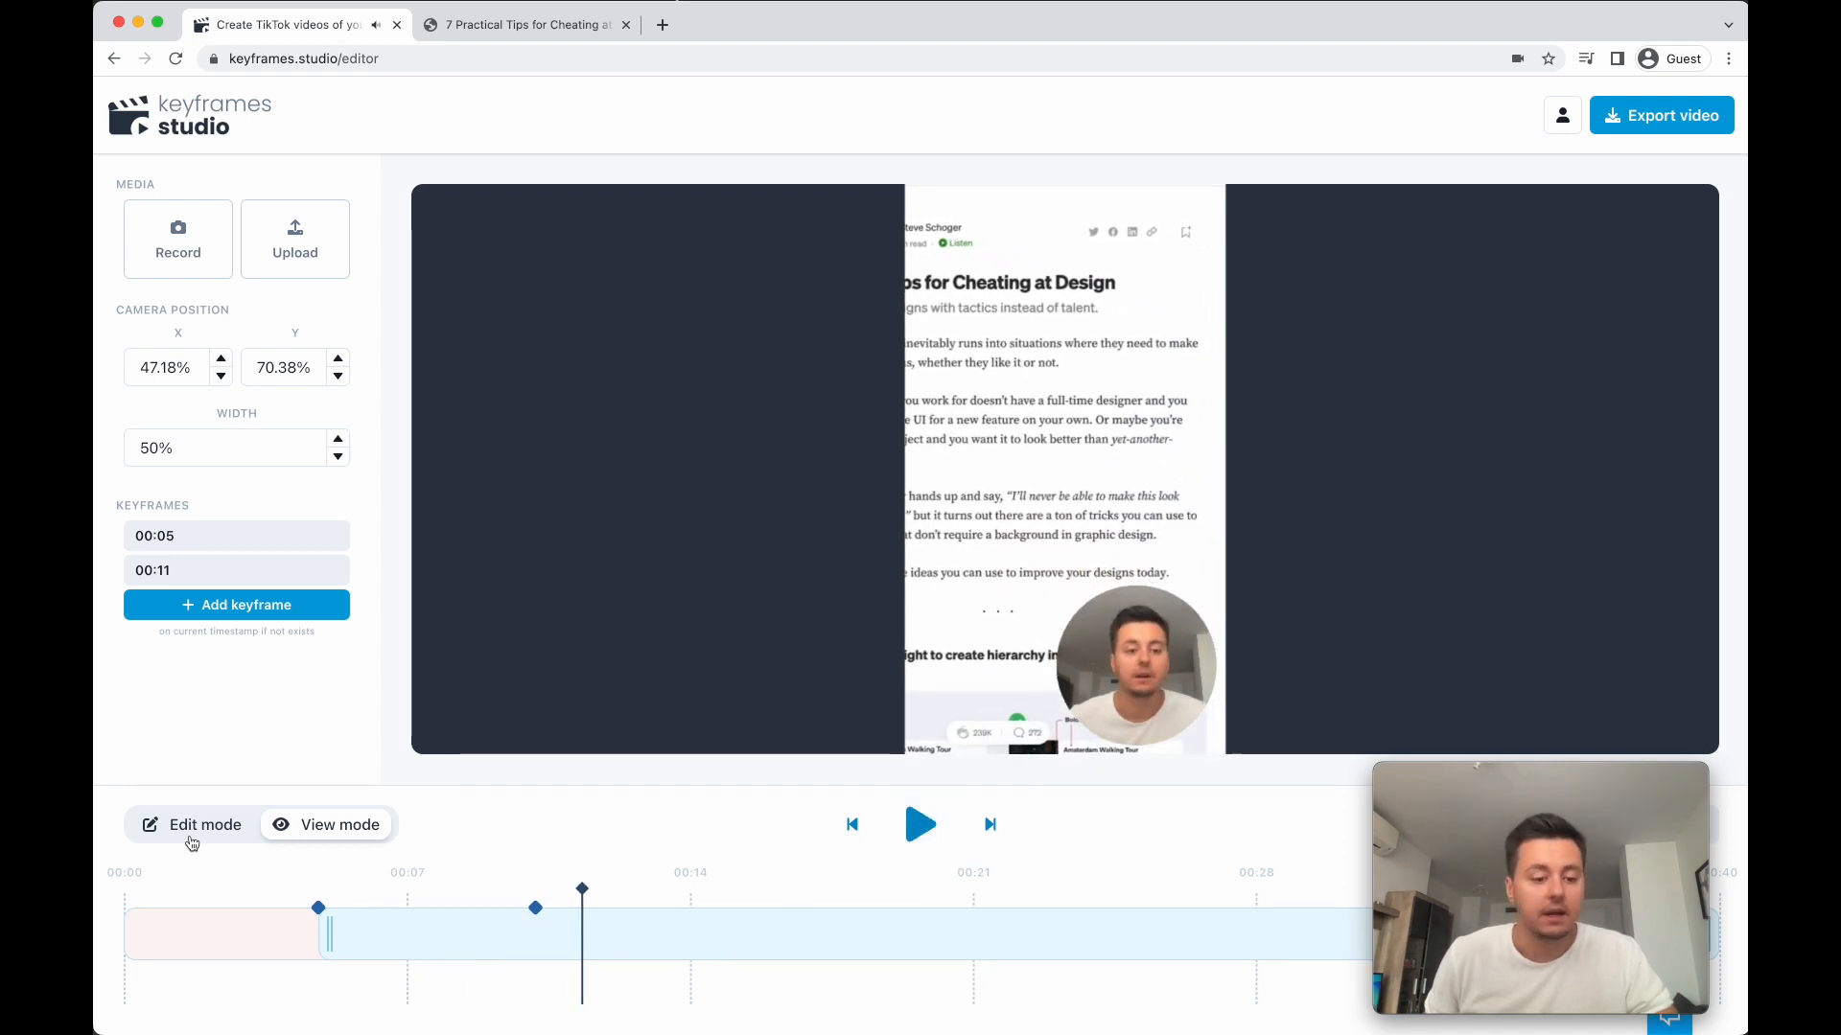
- Add a keyframe at 00:13:210 with the crop frame narrowed to about 14.32% around the article title, at X 17.9%, Y 13.1%
left_click(182, 835)
left_click_drag(582, 888, 659, 889)
left_click_drag(904, 526, 1022, 515)
left_click_drag(1100, 442, 907, 399)
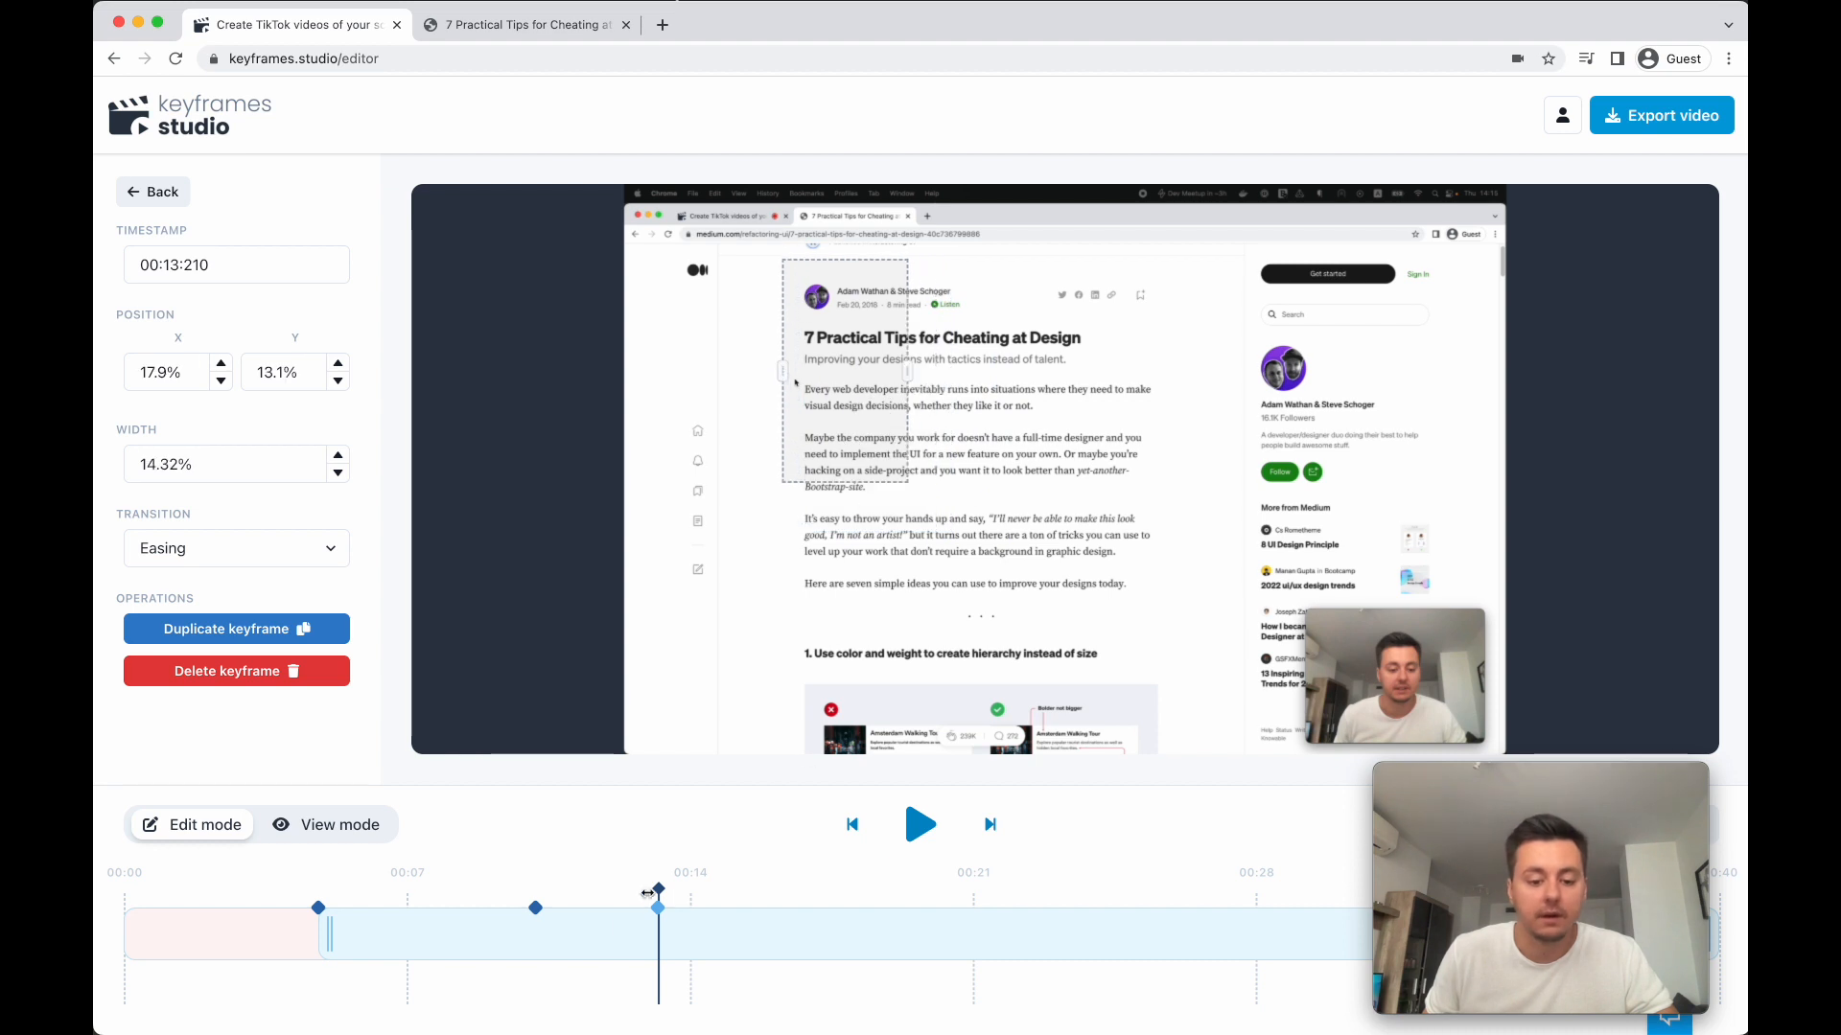
- Add a keyframe at 00:17:259 with the crop frame over the article's author sidebar, 35.47% wide at X 64.53%, Y 2.49%
left_click_drag(659, 890, 821, 885)
left_click_drag(863, 398, 1177, 367)
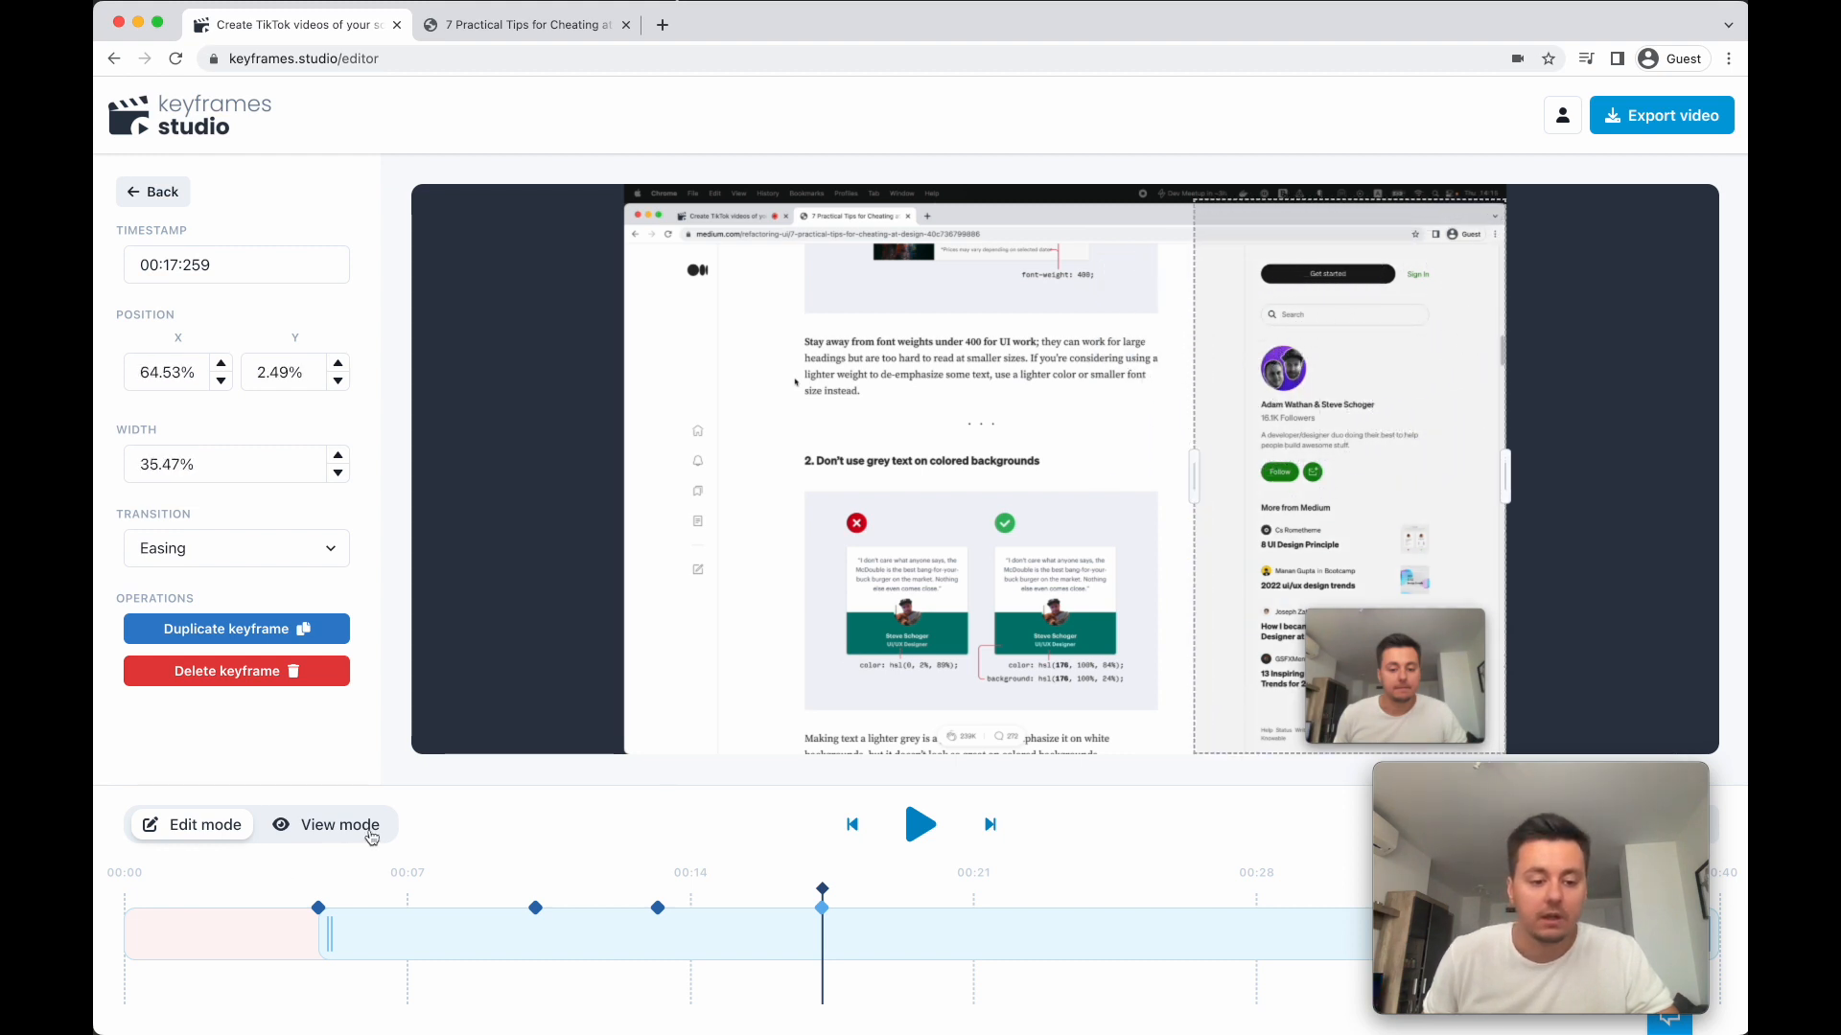
- Preview the vertical video from the second keyframe through the fourth one
left_click(535, 907)
left_click(338, 826)
left_click(922, 825)
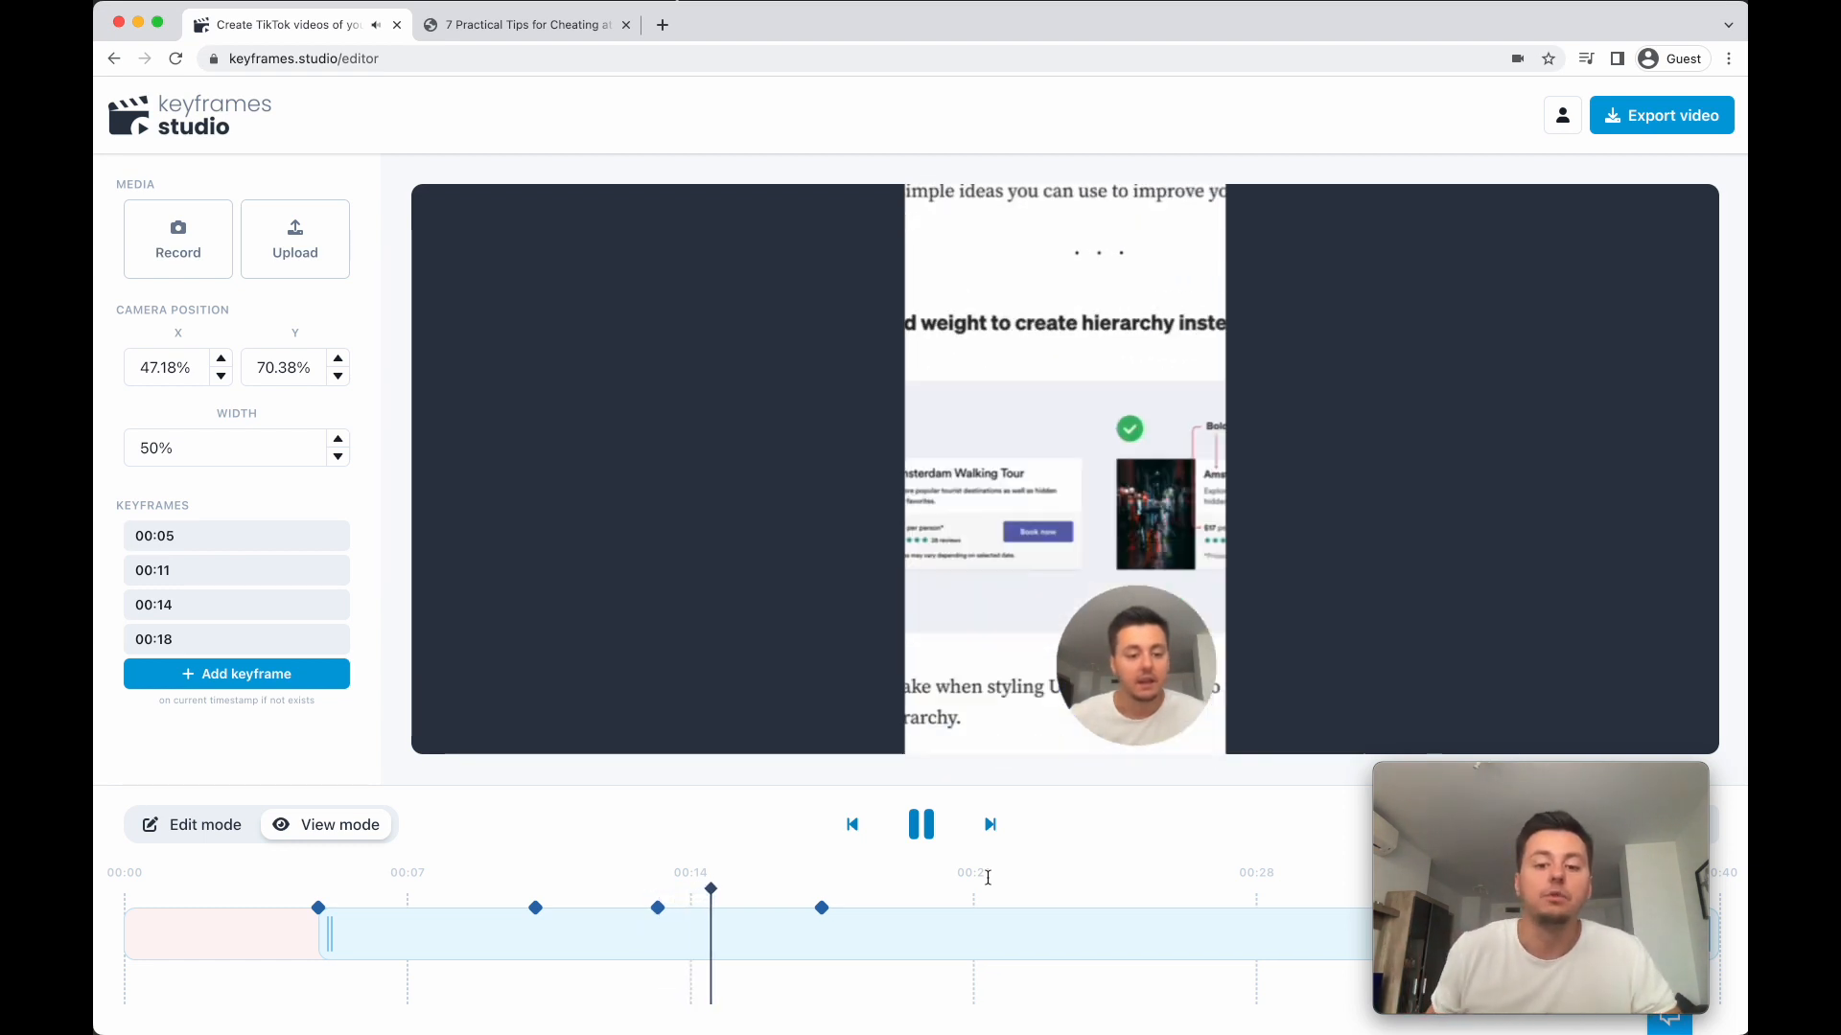
left_click(921, 824)
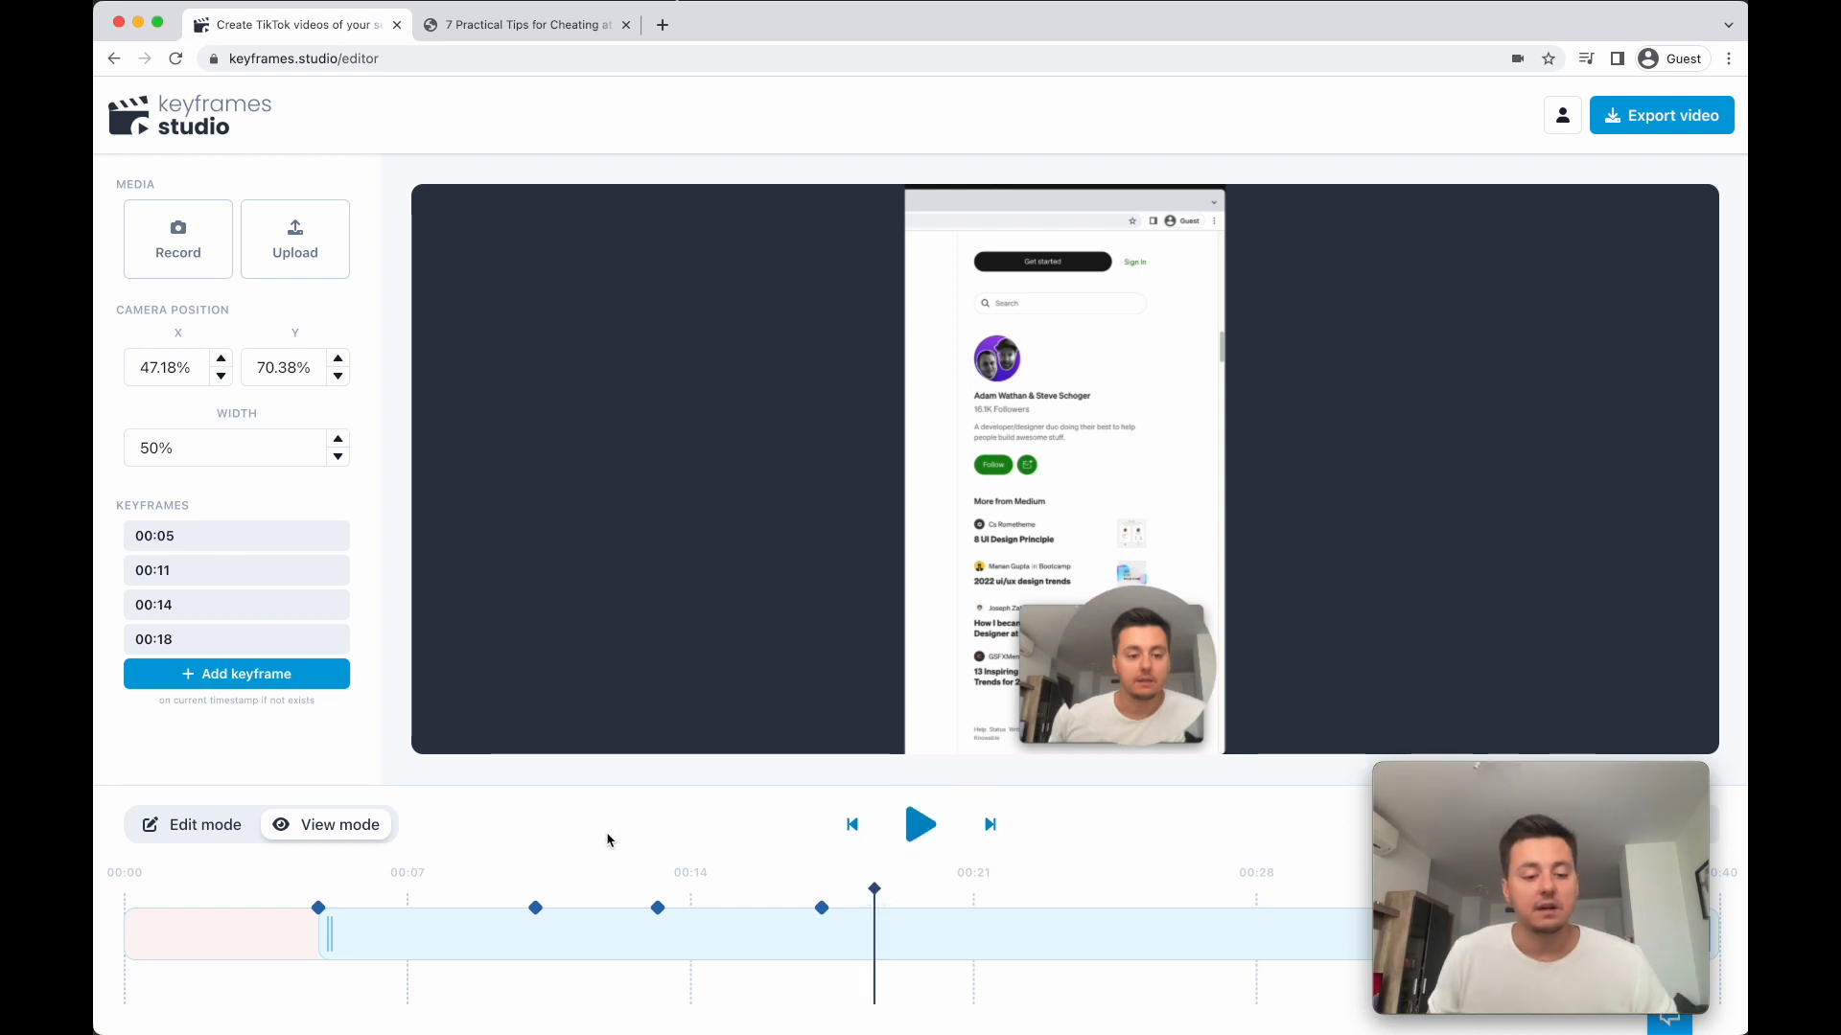
- Add a keyframe at 00:24:493 cropping the code editor's file explorer, 19.16% wide at X 4.14%, Y 6.26%, and check its vertical view
left_click(213, 830)
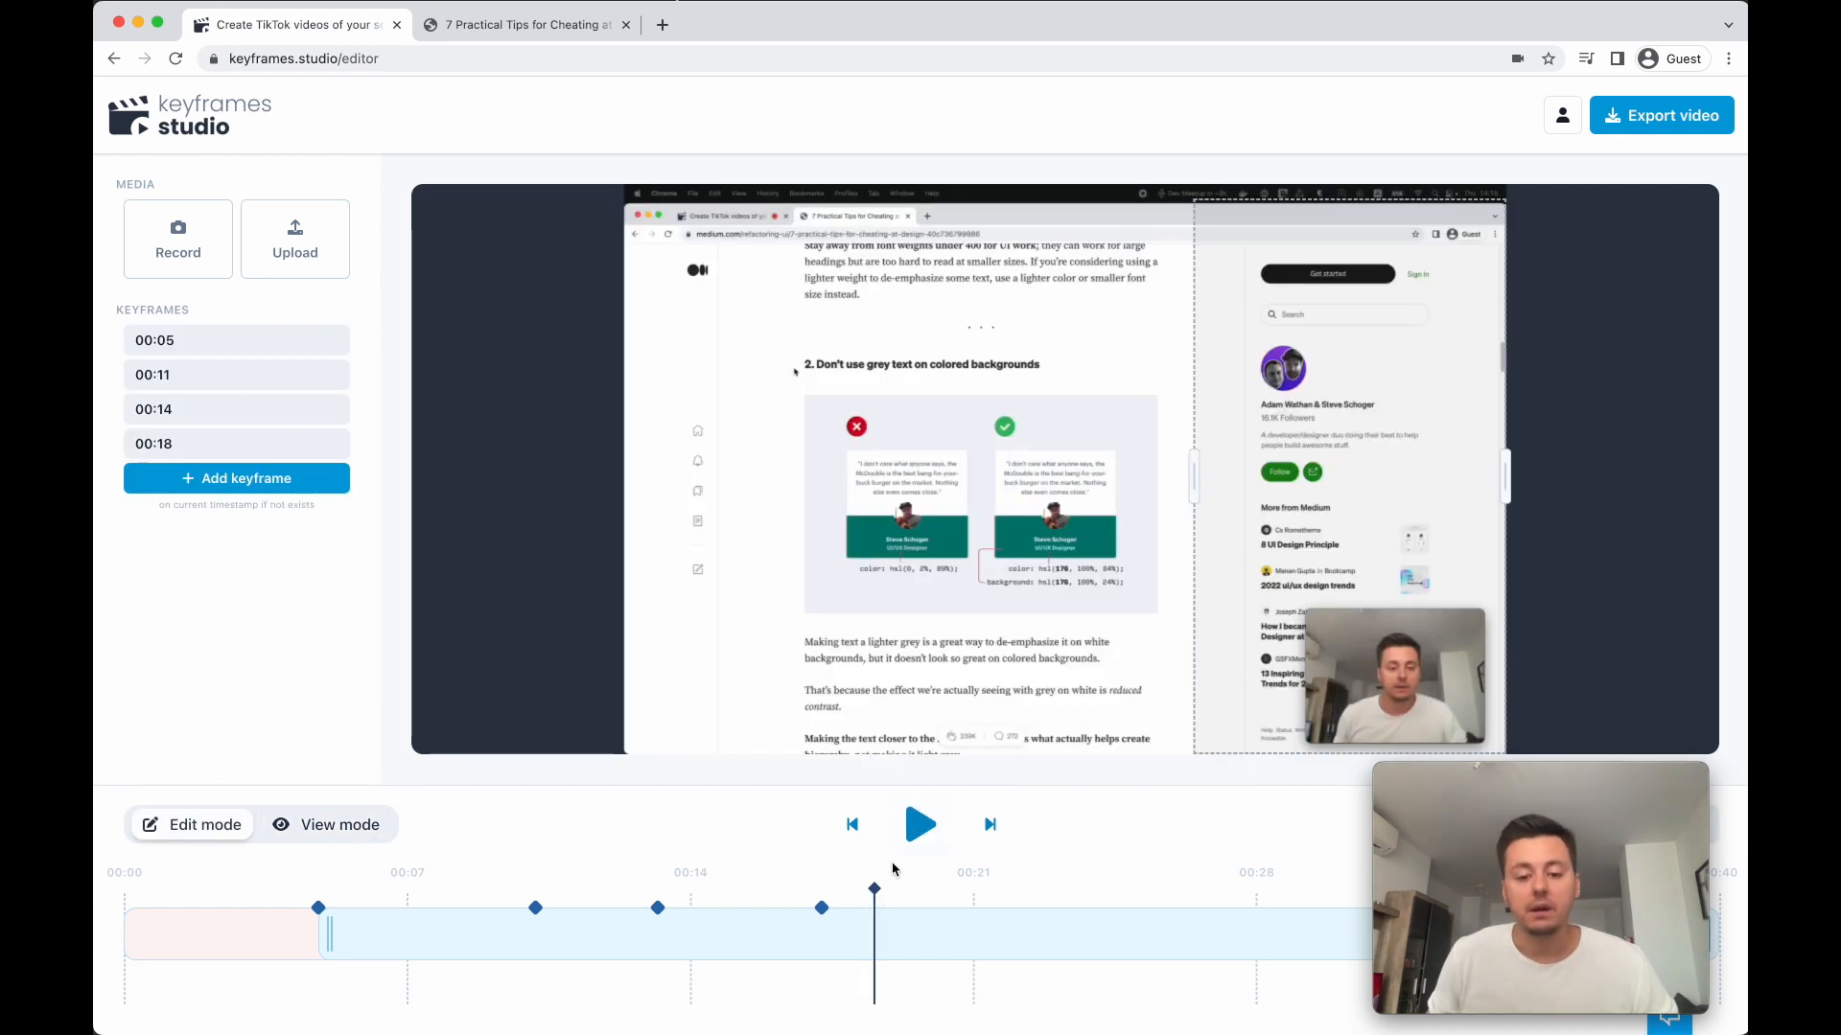
left_click_drag(875, 890, 1115, 891)
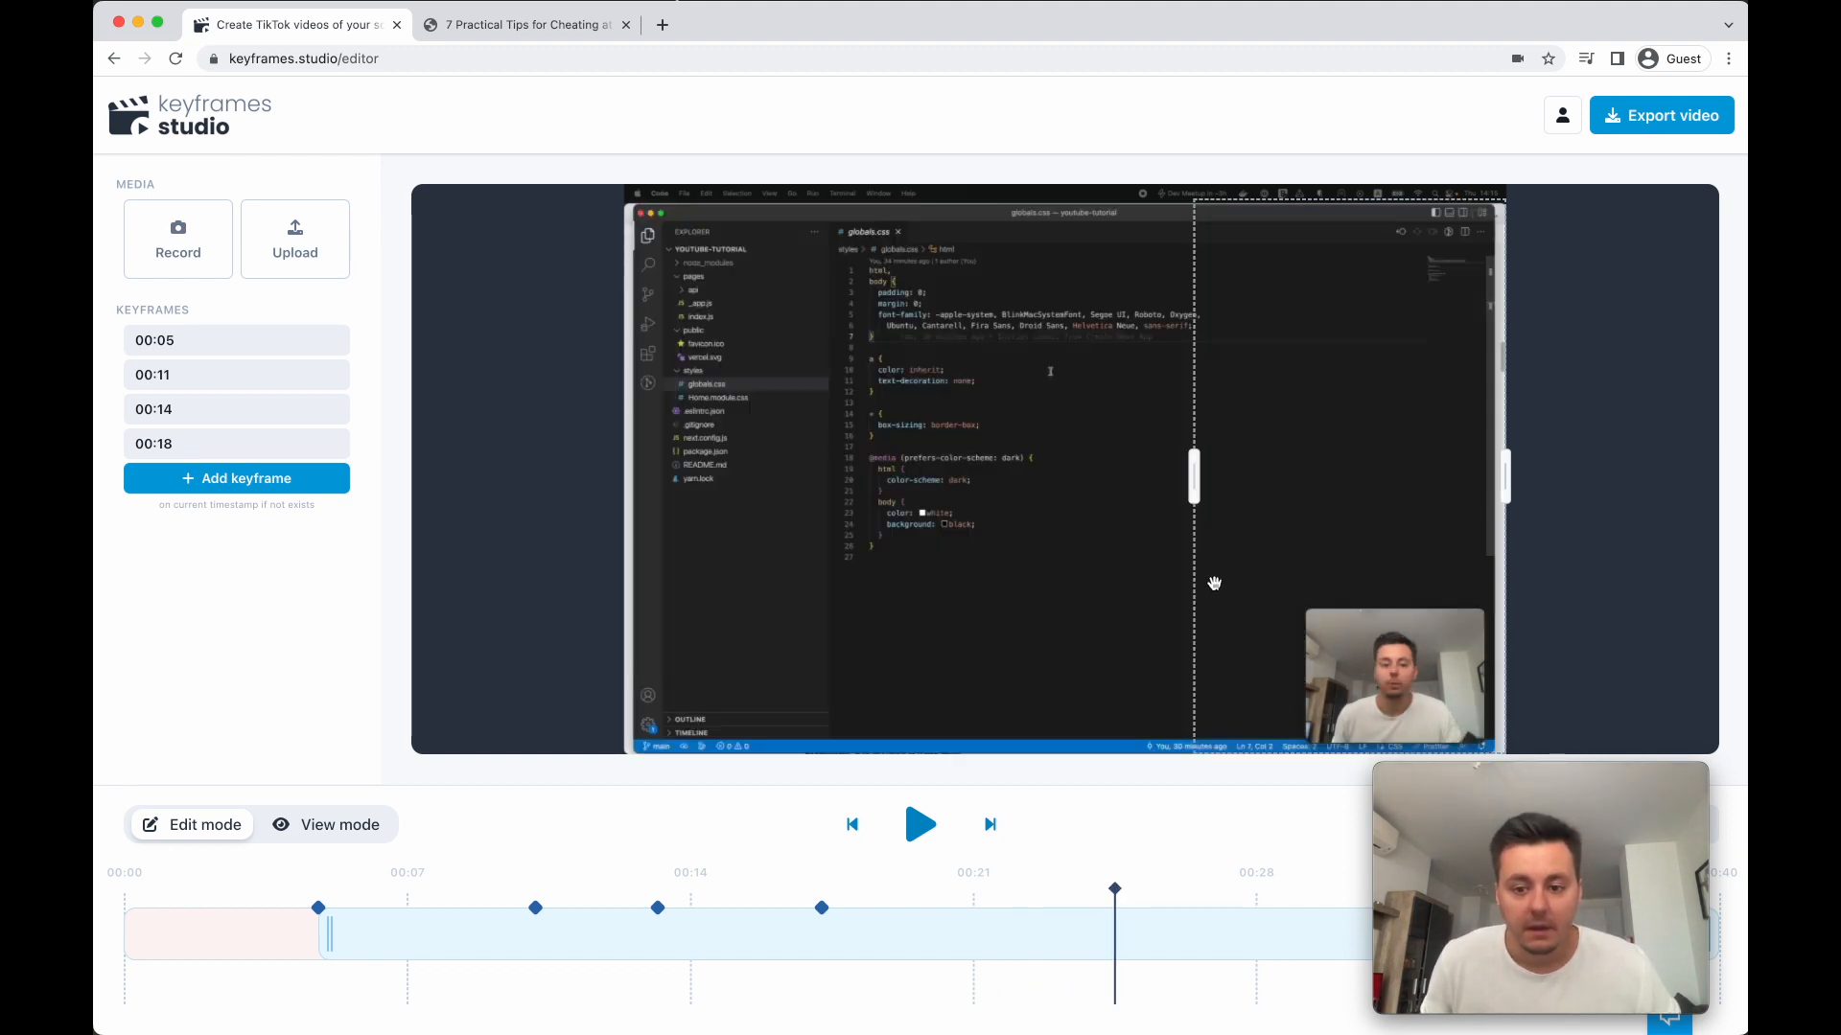
left_click_drag(1239, 546, 920, 495)
left_click_drag(1144, 477, 970, 438)
left_click_drag(929, 370, 832, 362)
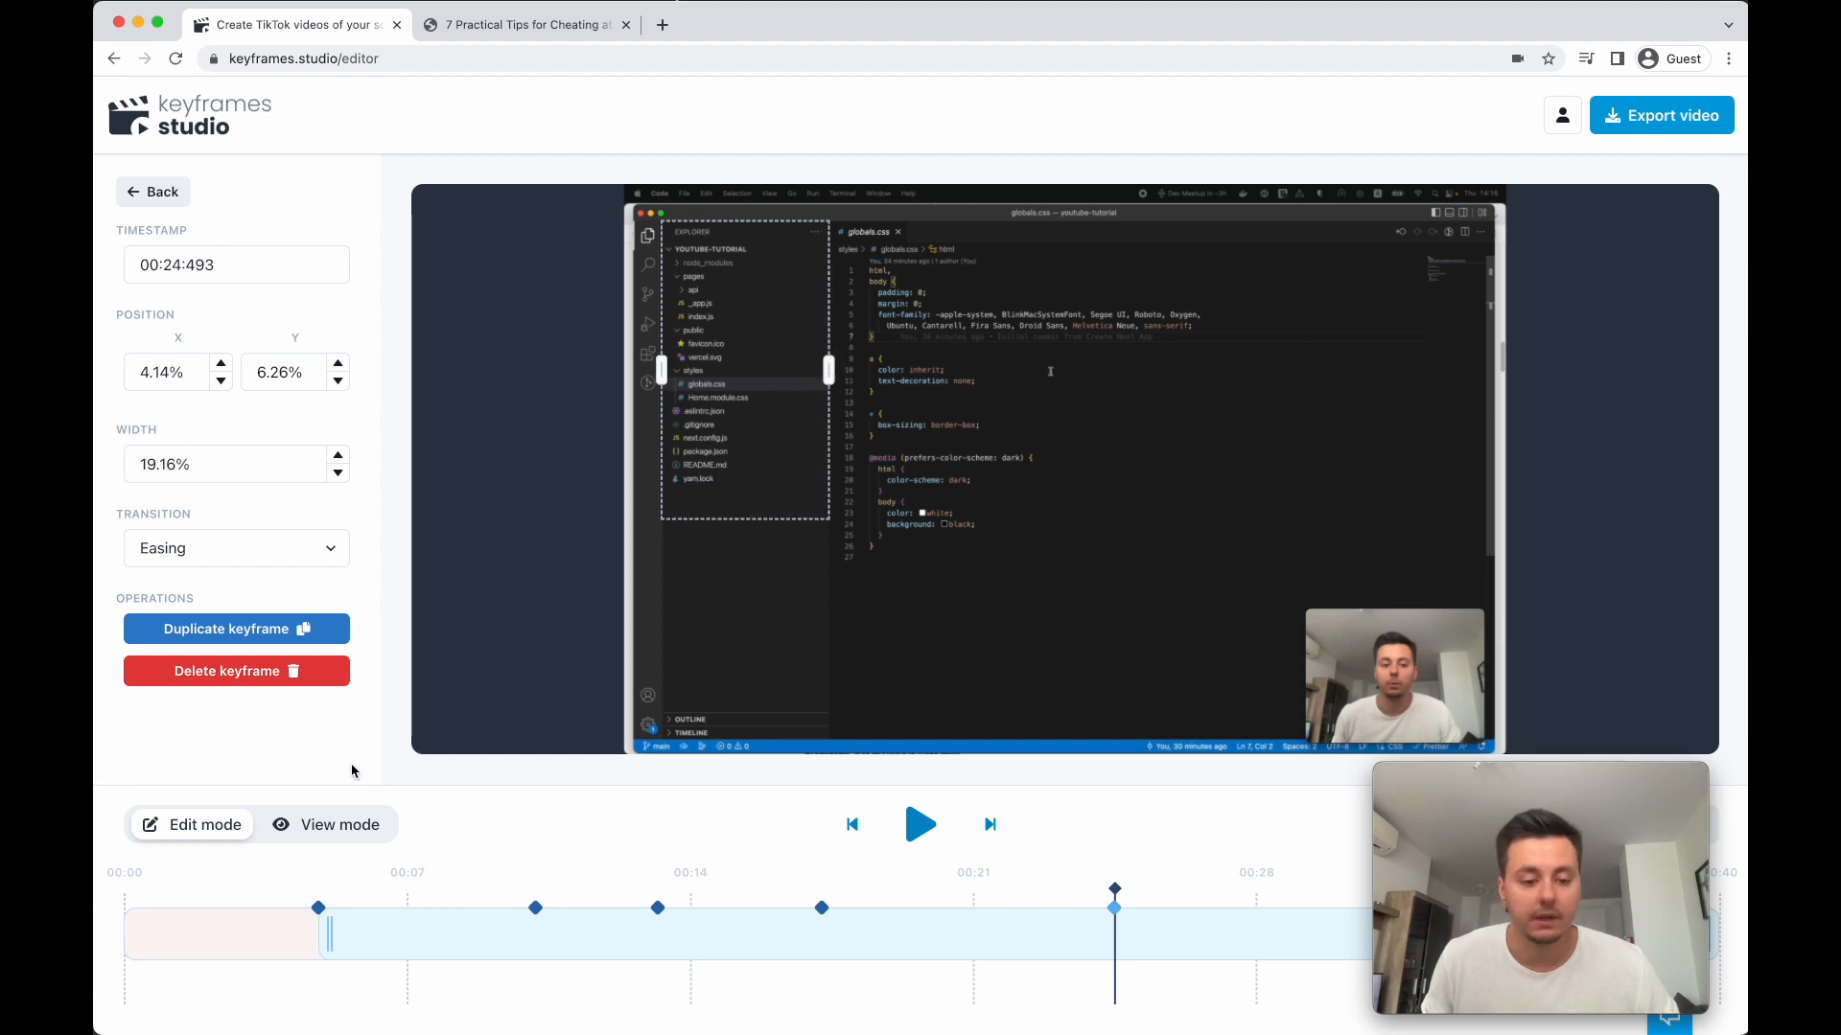
left_click(335, 834)
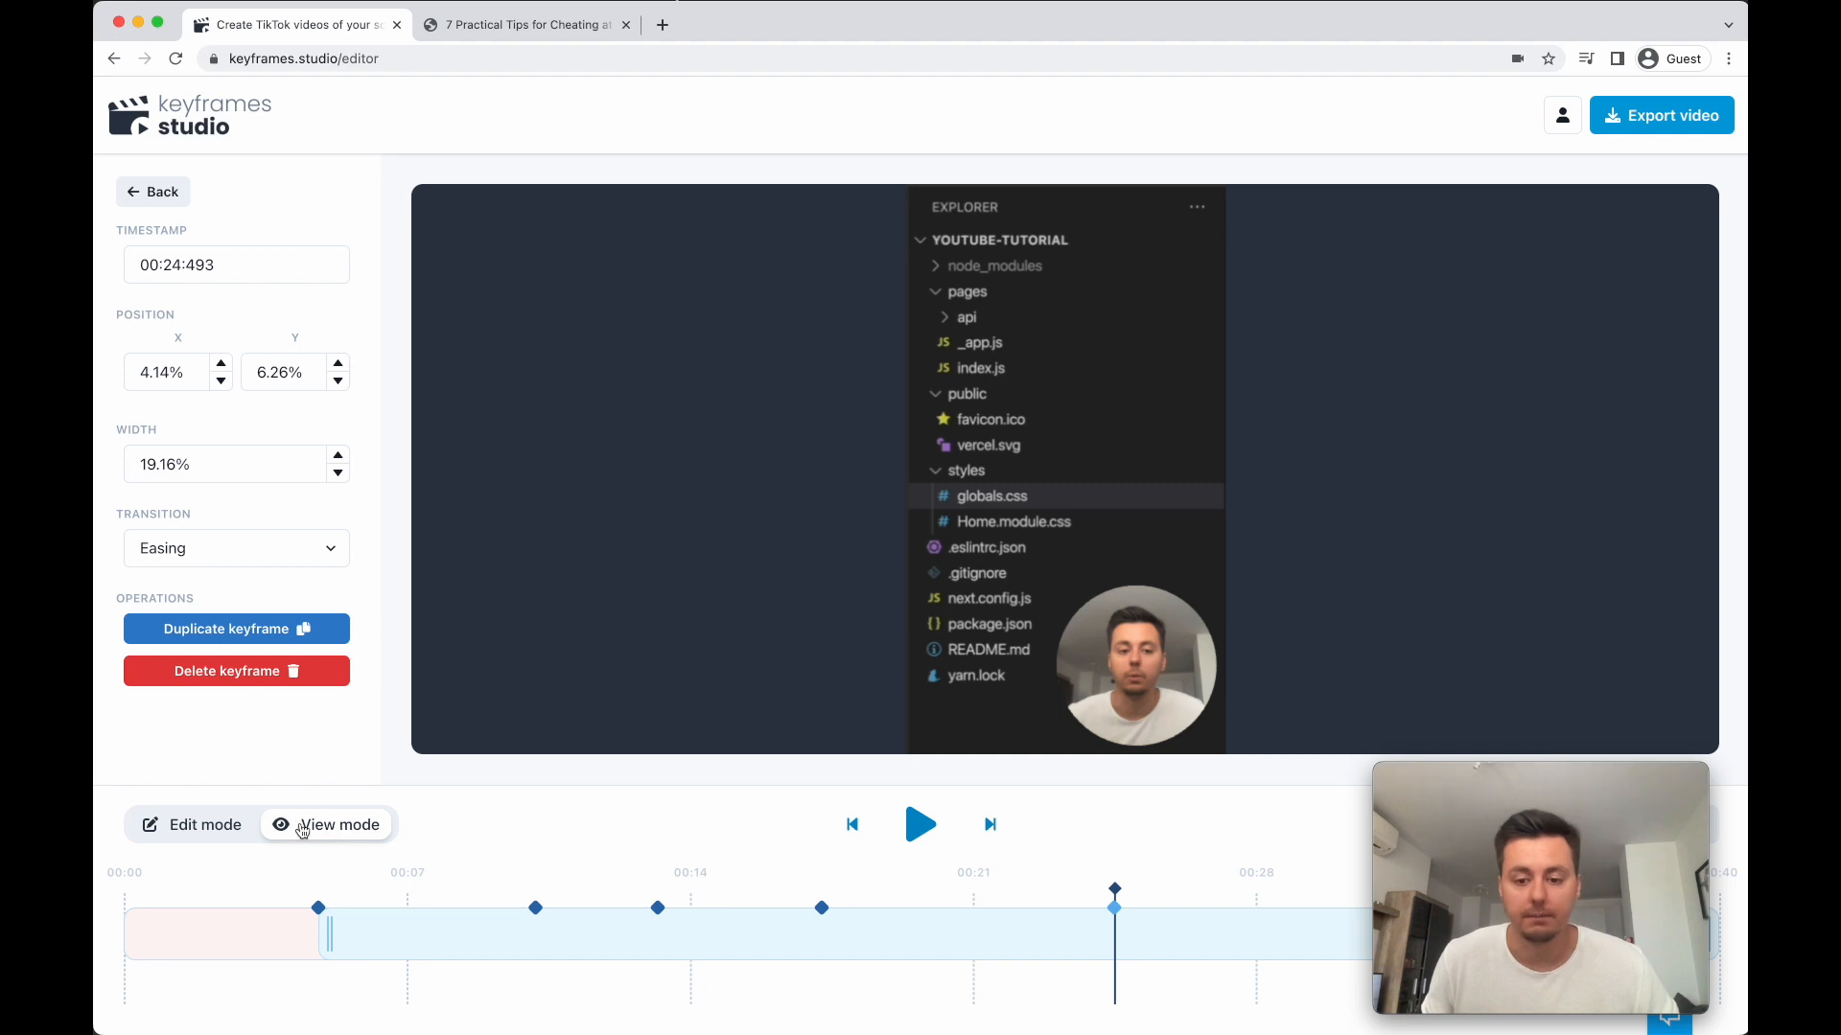
left_click(188, 827)
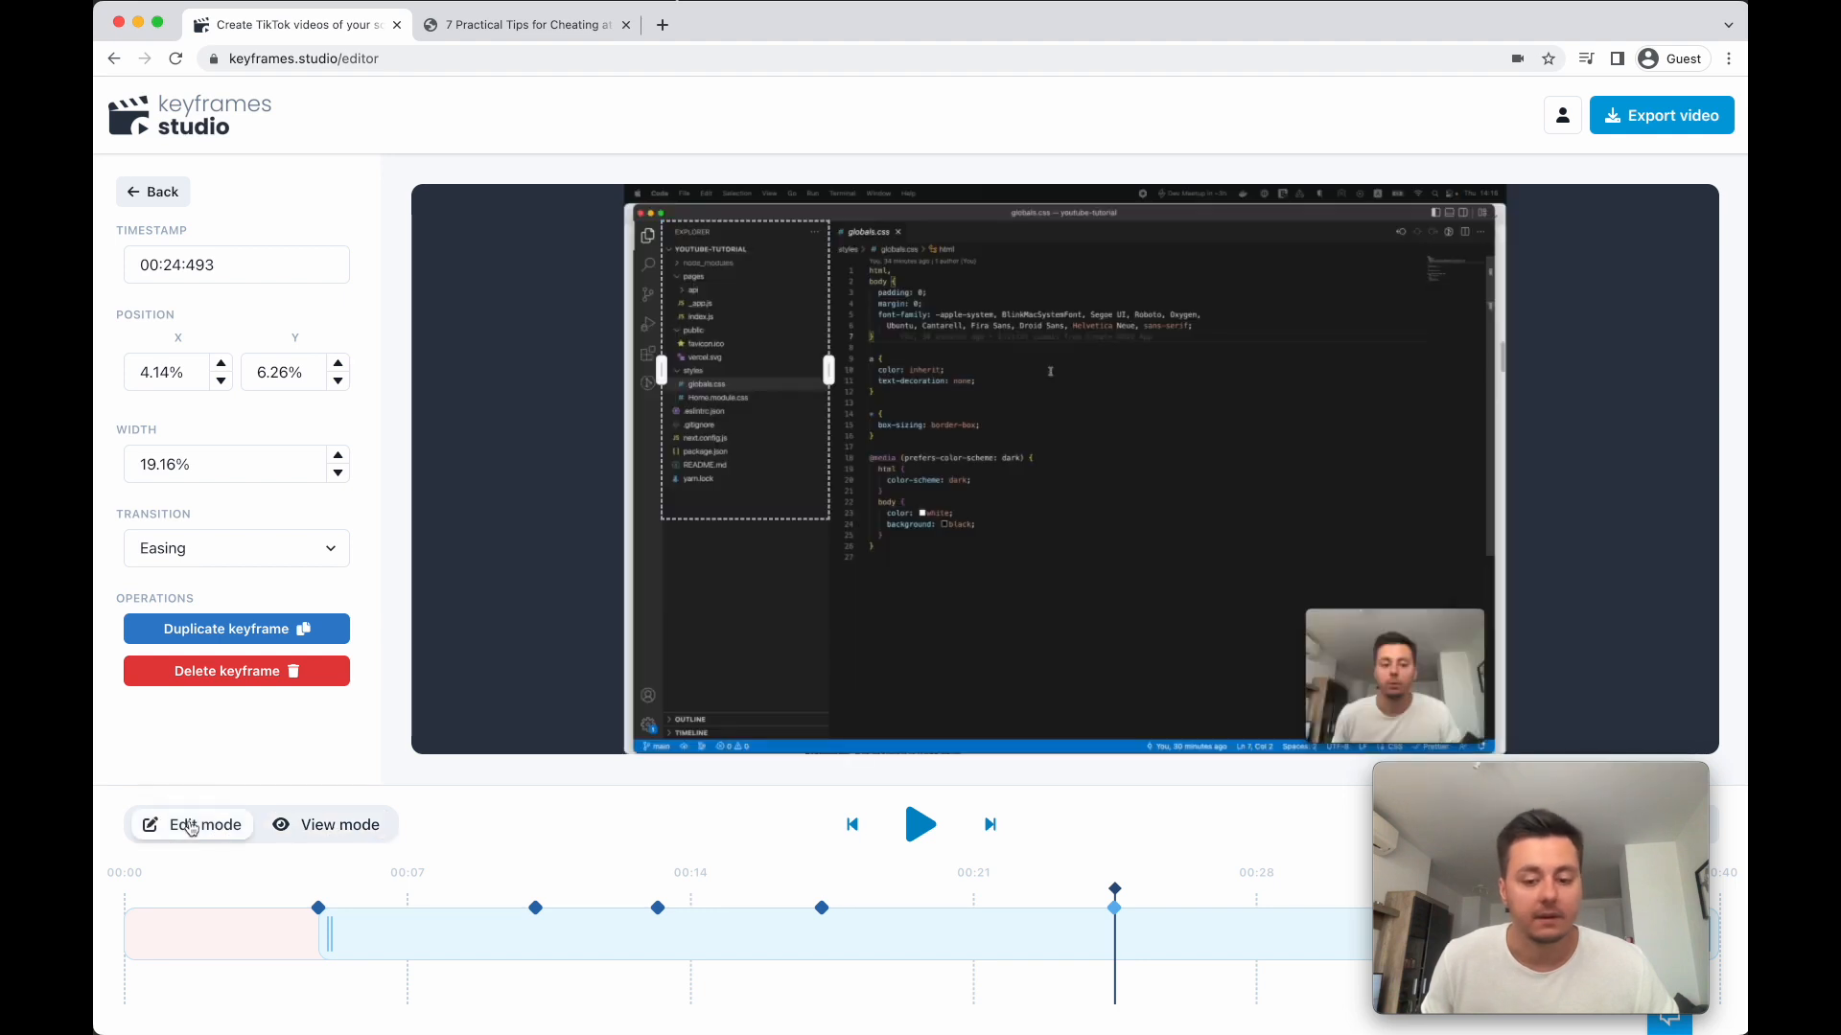
- Add a keyframe at 00:27:793 with the crop frame over the globals.css code, 32.4% wide at X 24.31%, Y 4.78%
left_click(918, 826)
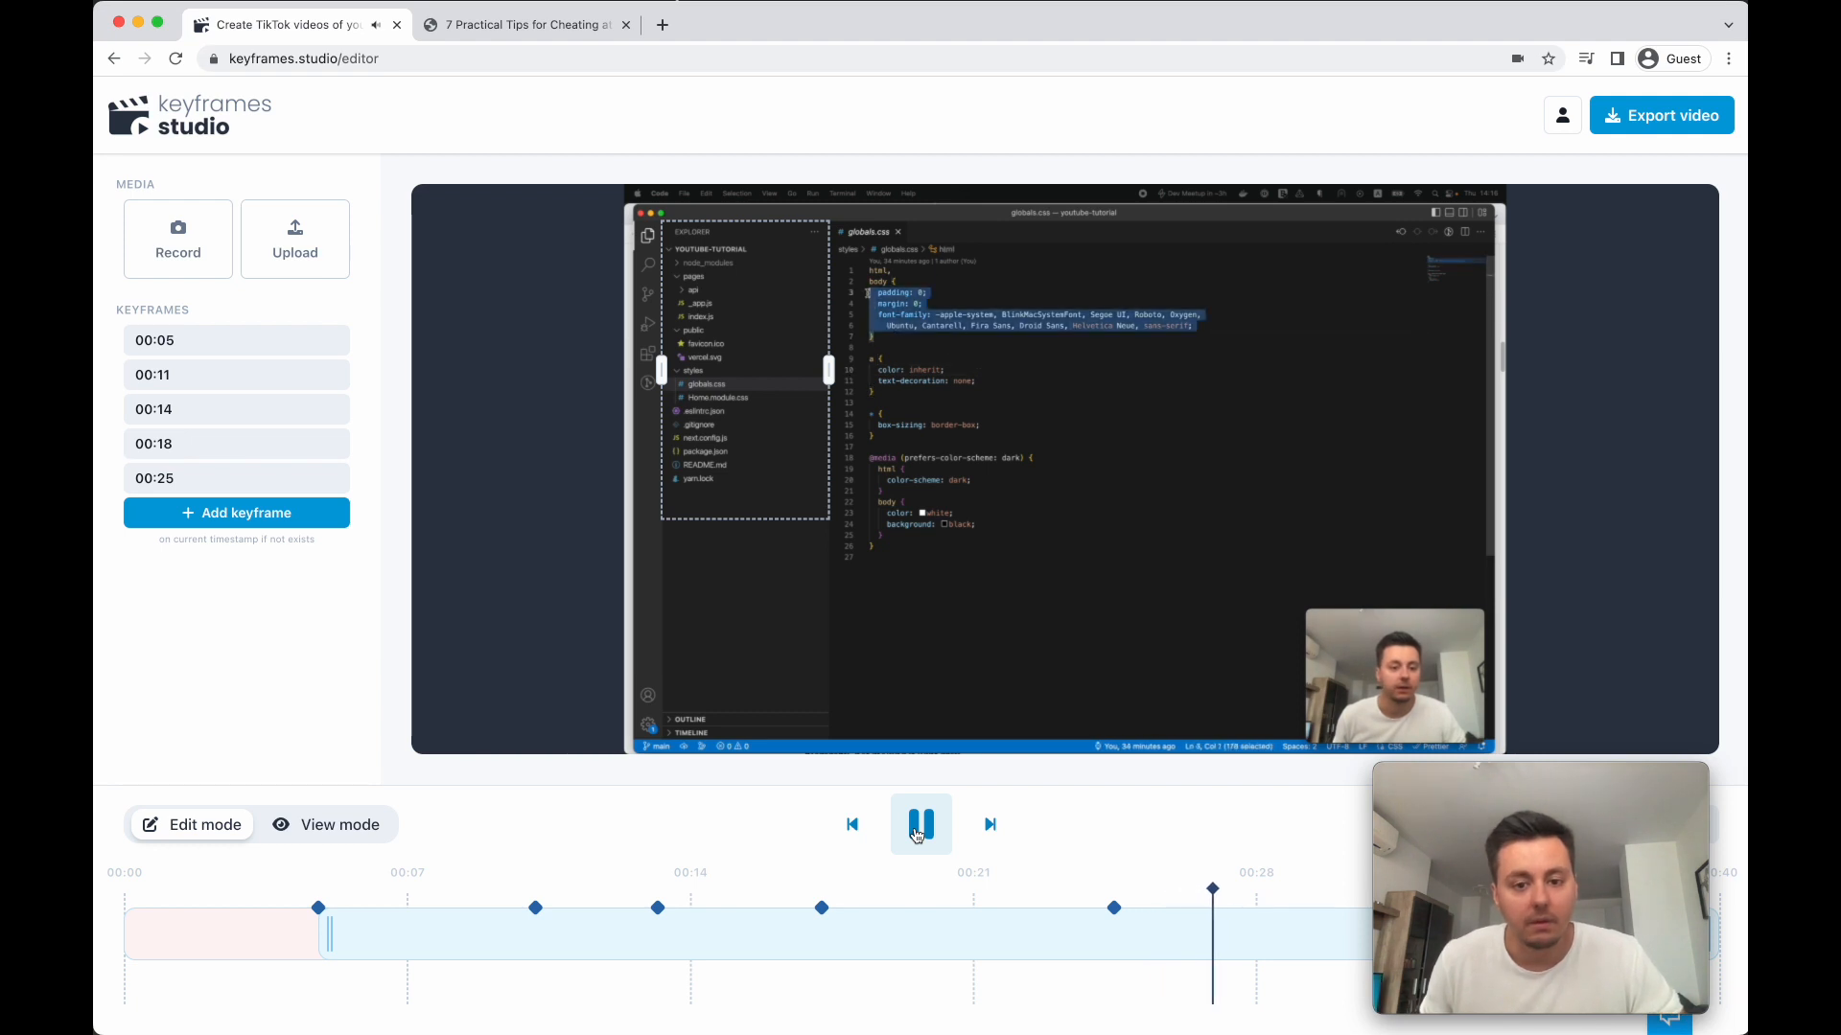
left_click(917, 831)
left_click_drag(791, 477, 961, 500)
left_click_drag(1005, 399, 1127, 407)
left_click_drag(992, 482, 992, 443)
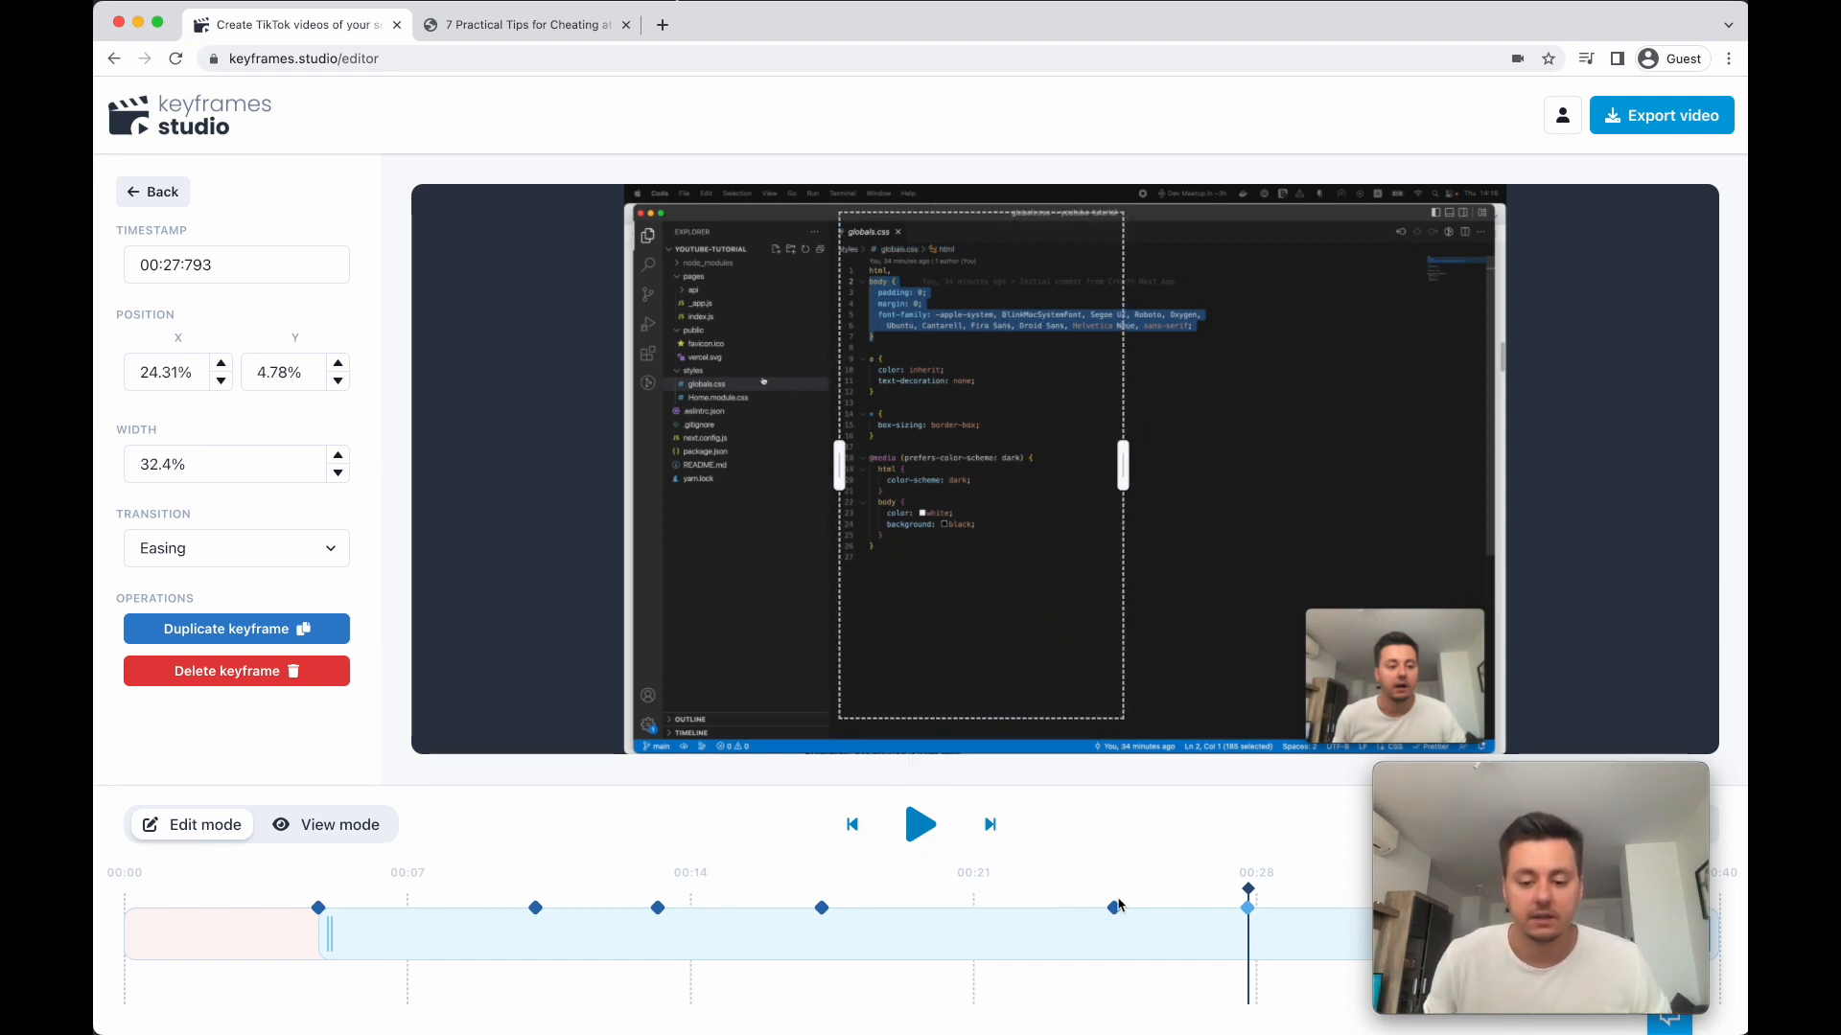
- Preview the vertical video's transition from the file explorer keyframe to the code keyframe
left_click(1118, 905)
left_click(341, 826)
left_click(920, 825)
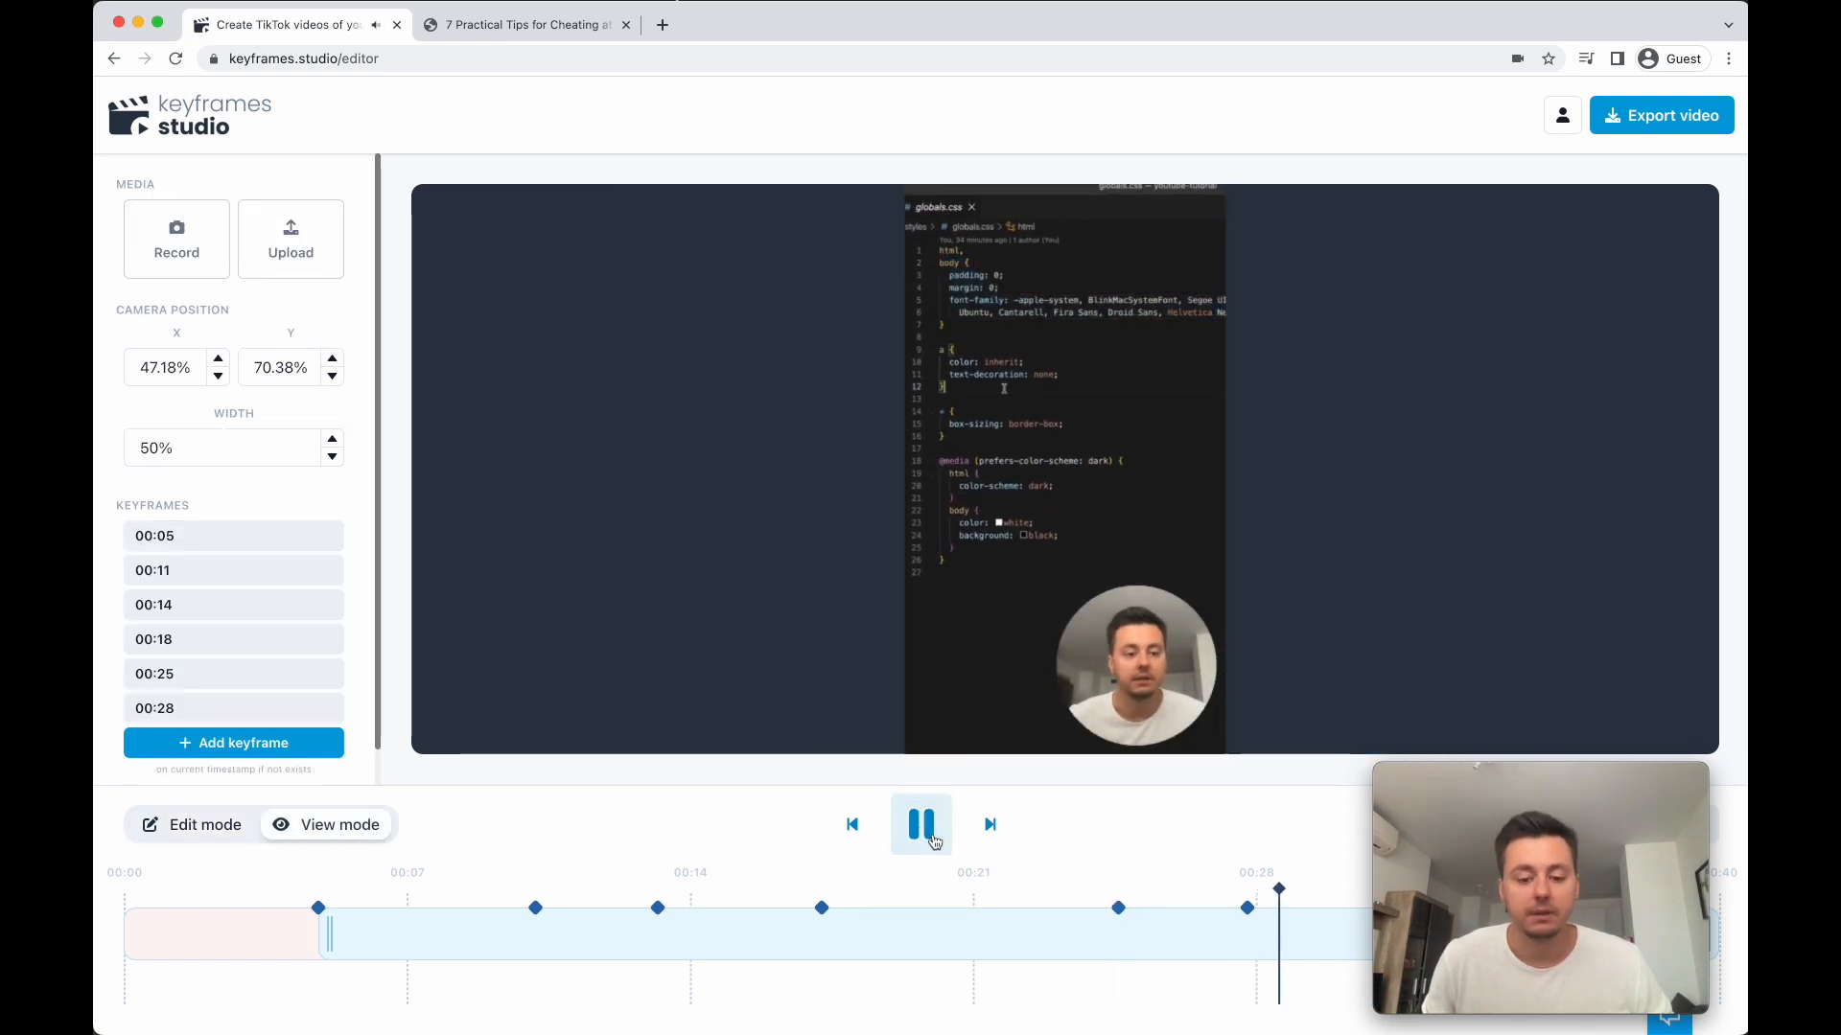
left_click(933, 839)
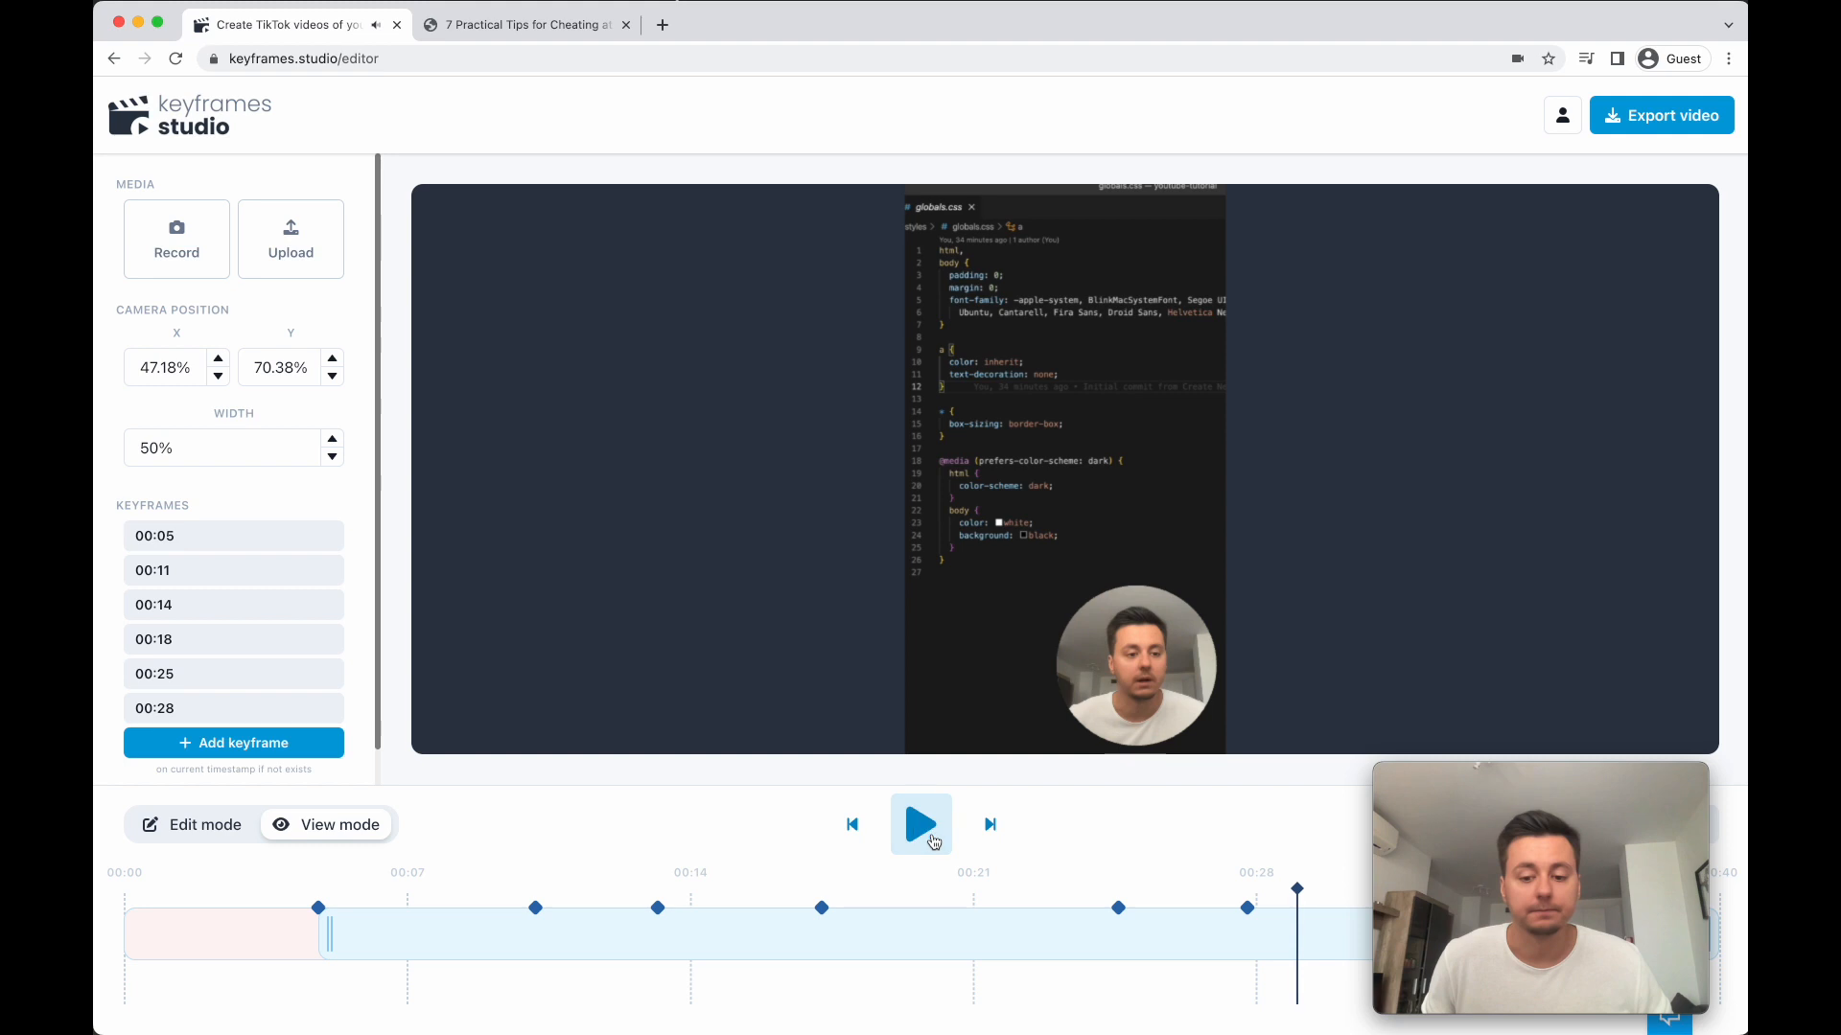
- Set the last keyframe's transition to Instant and replay the video from the file explorer keyframe
left_click(1248, 907)
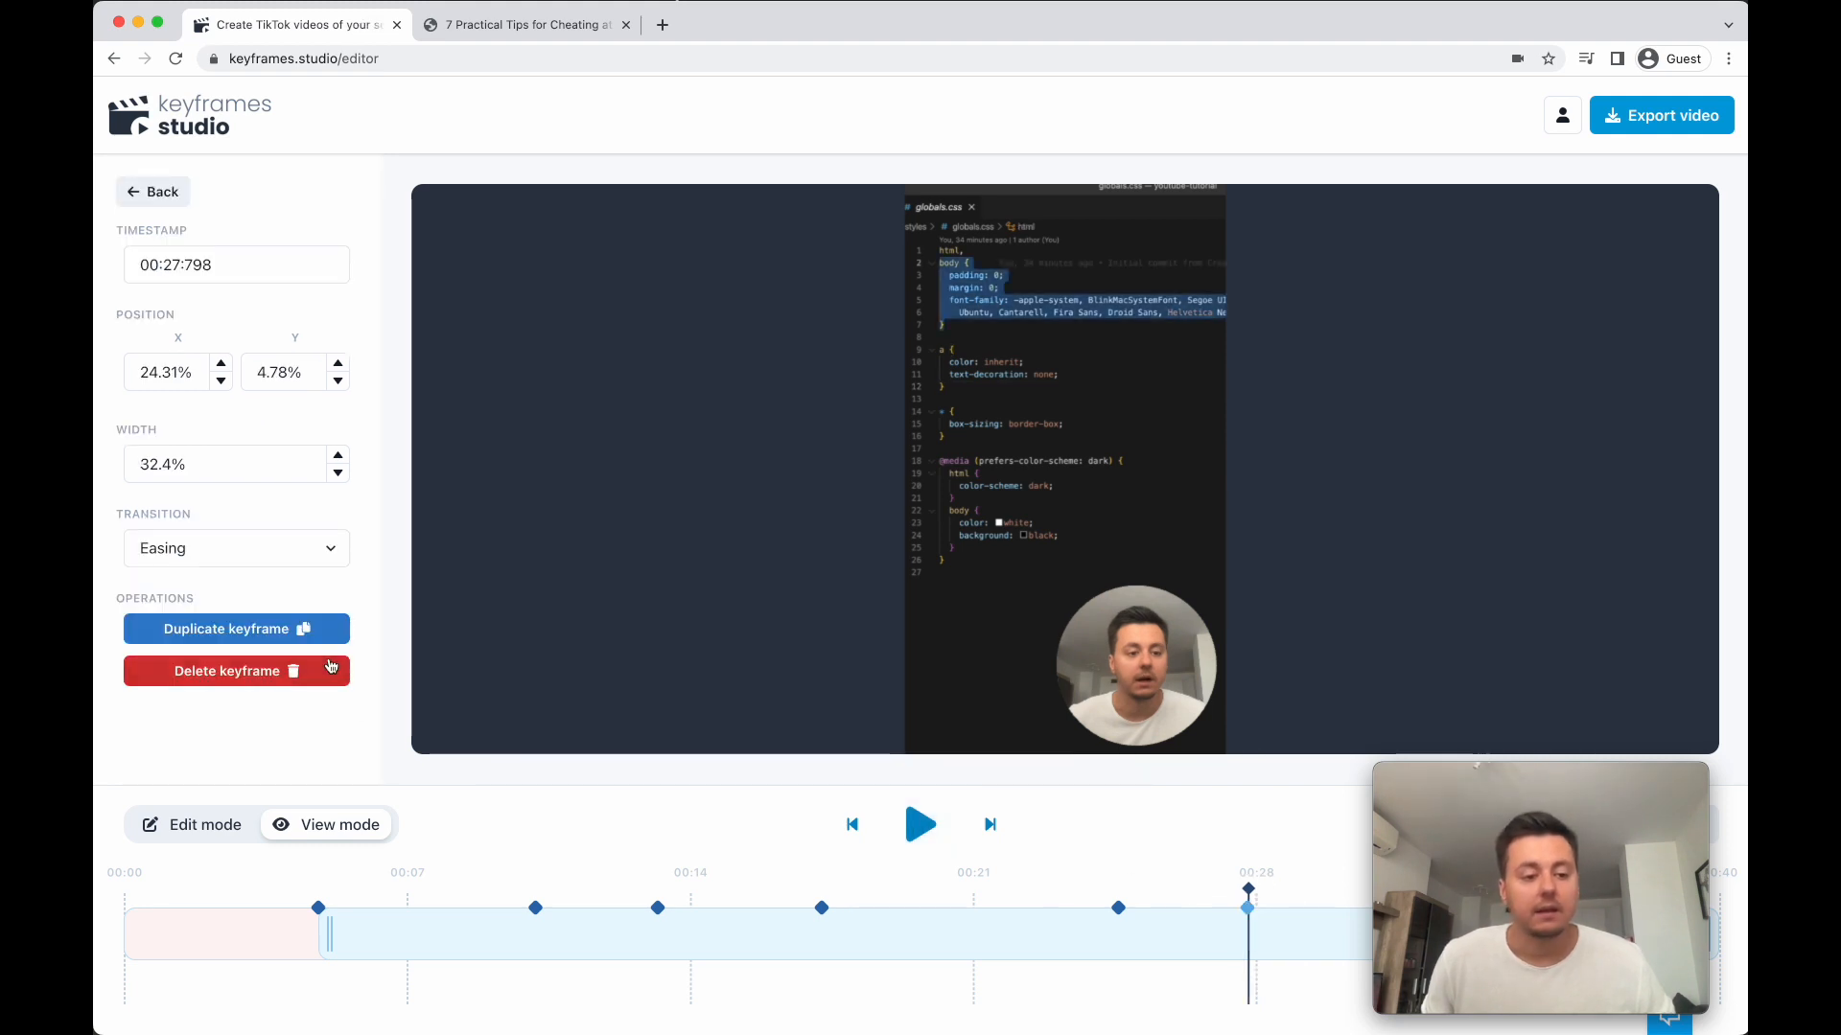
left_click(342, 579)
left_click(324, 553)
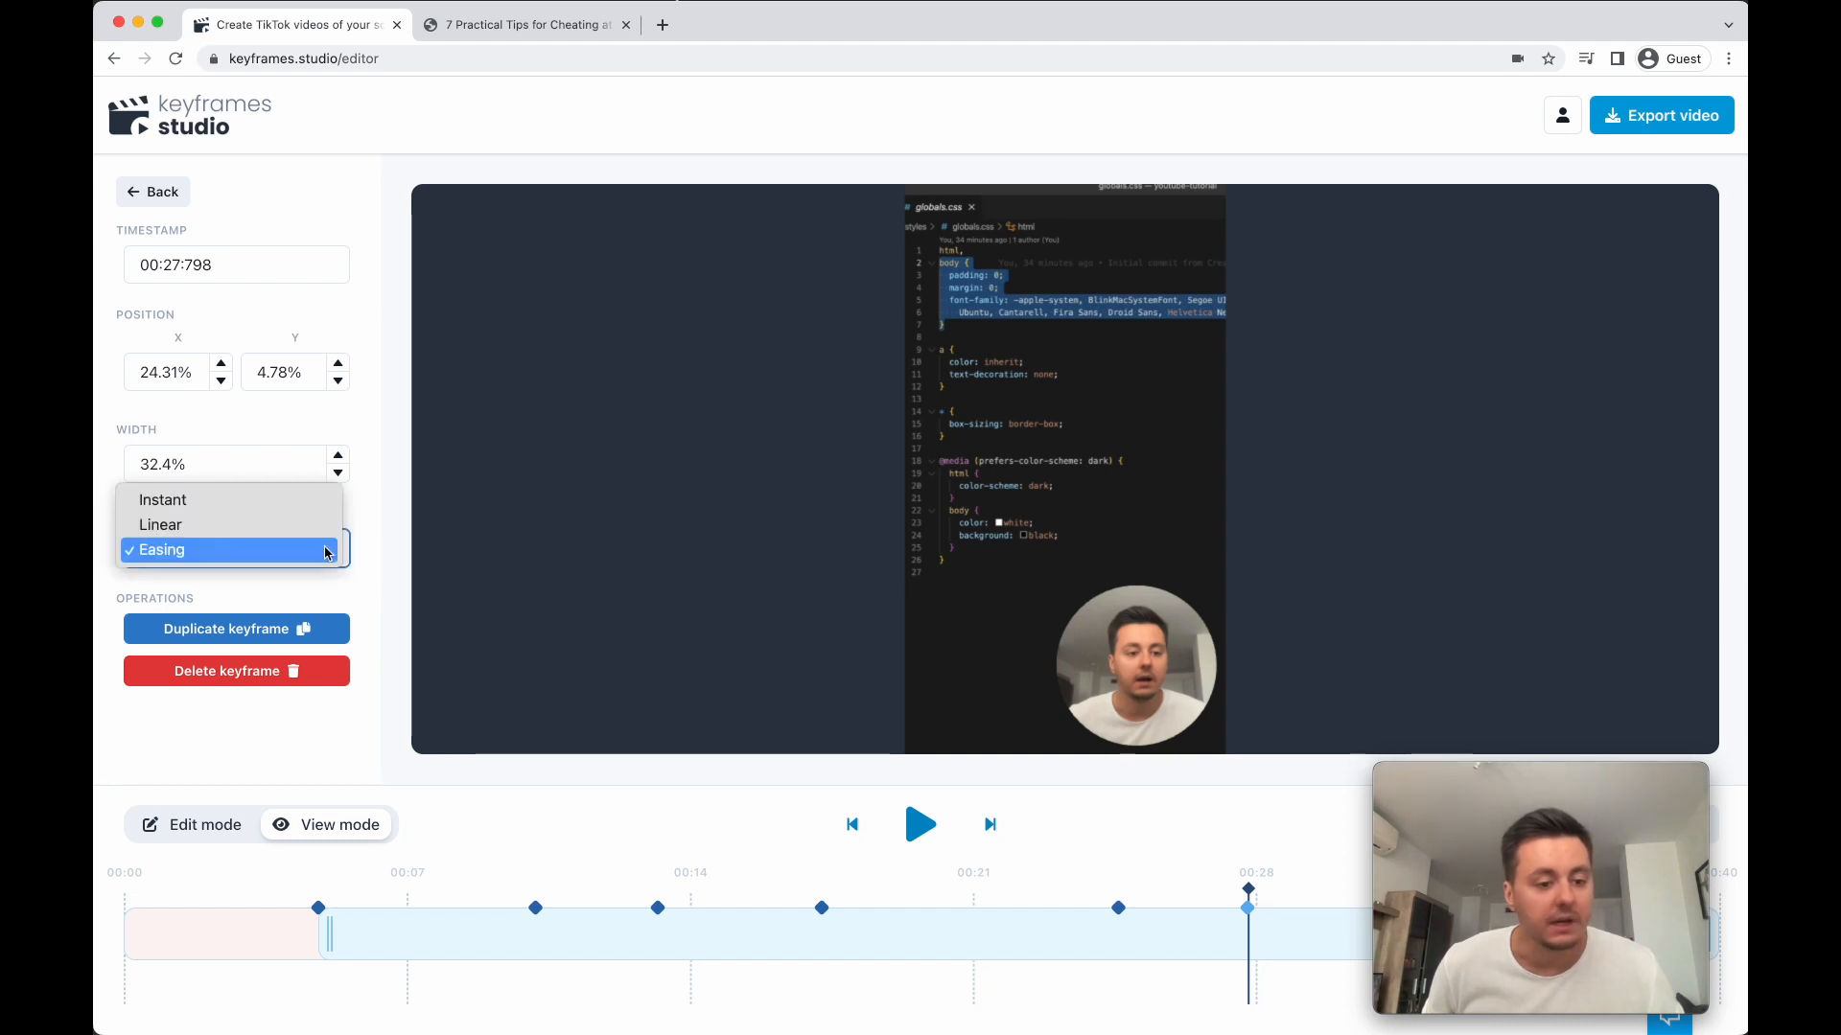
left_click(270, 500)
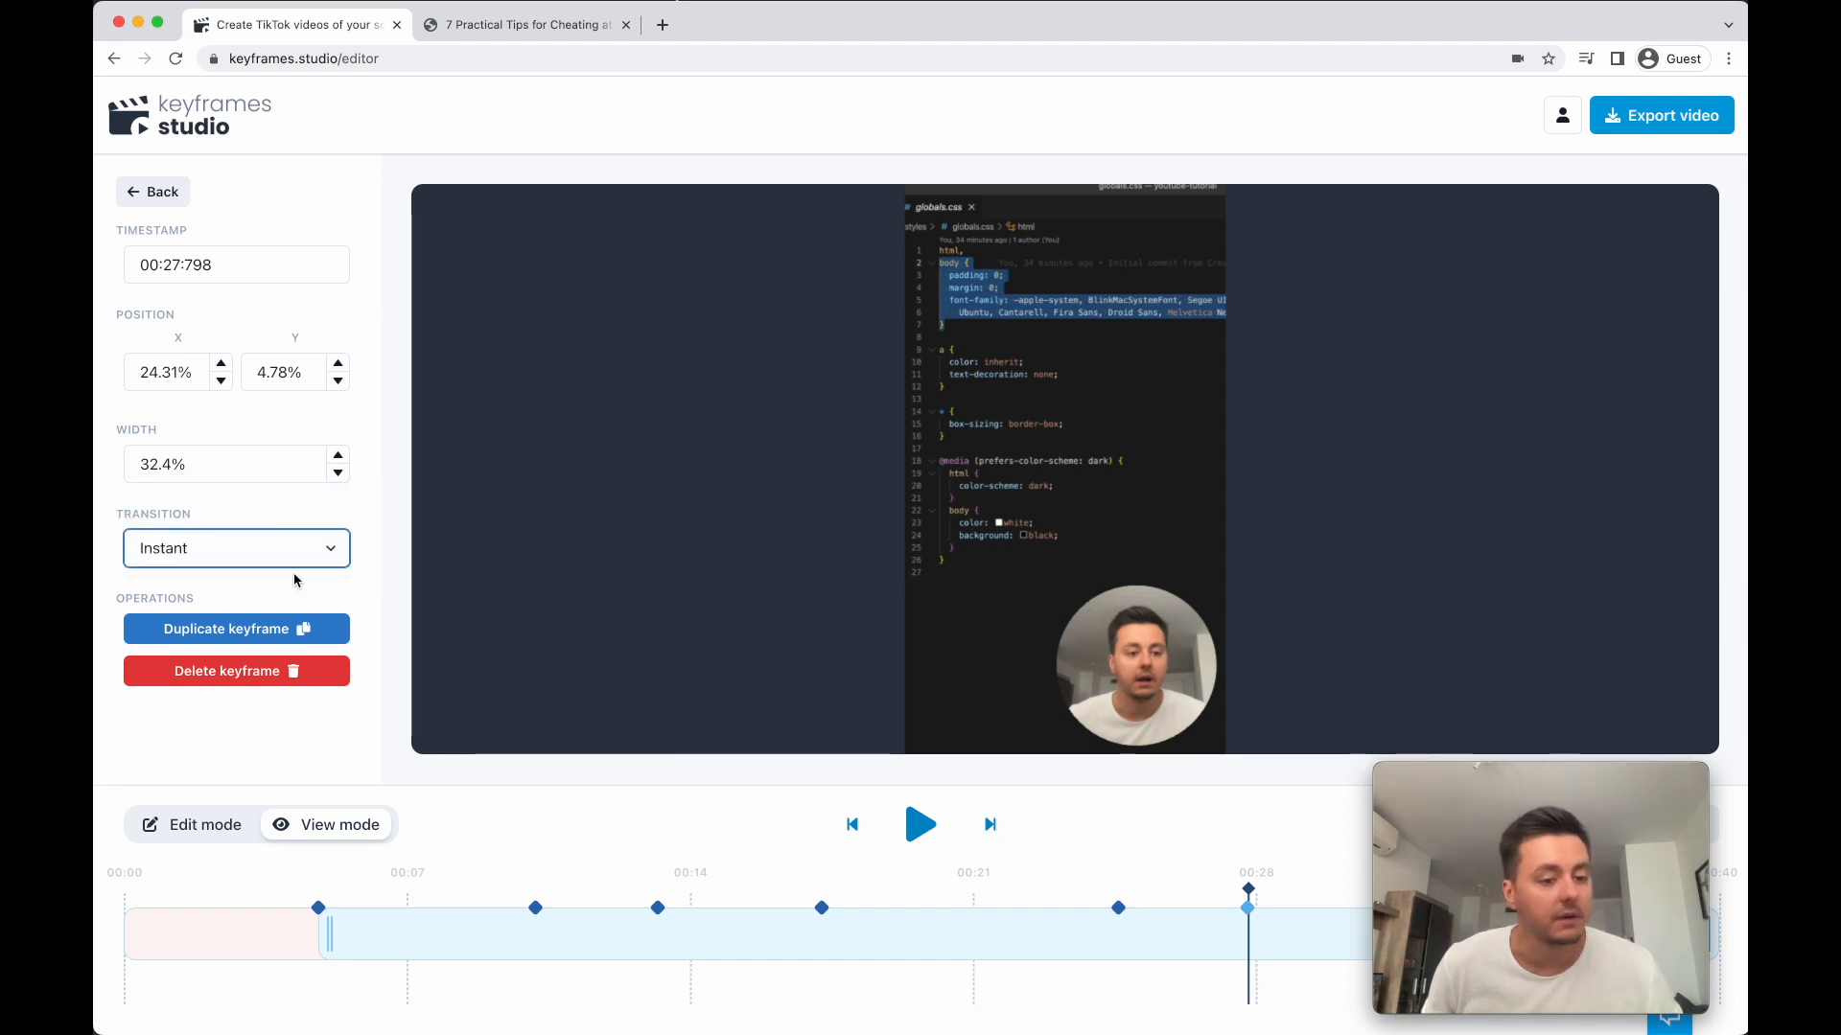
left_click(1119, 909)
left_click(922, 830)
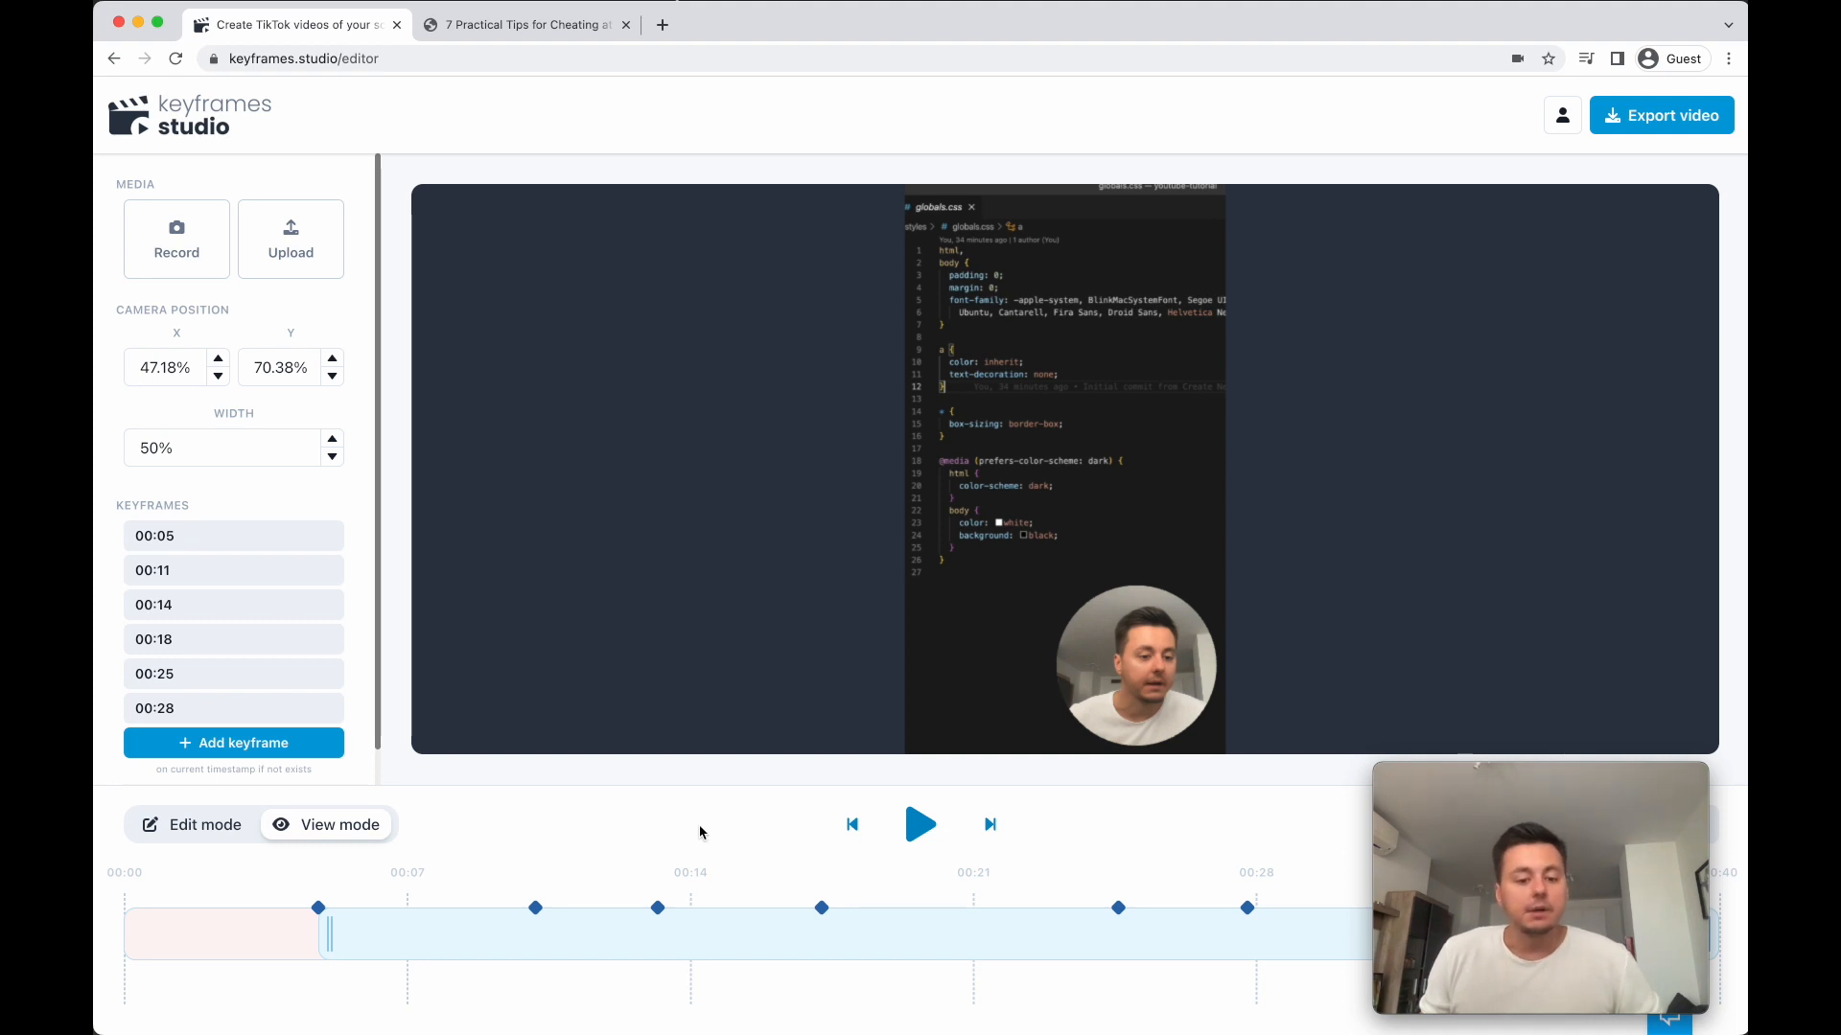
- Export the video at 1080 x 1920 resolution
left_click(1639, 133)
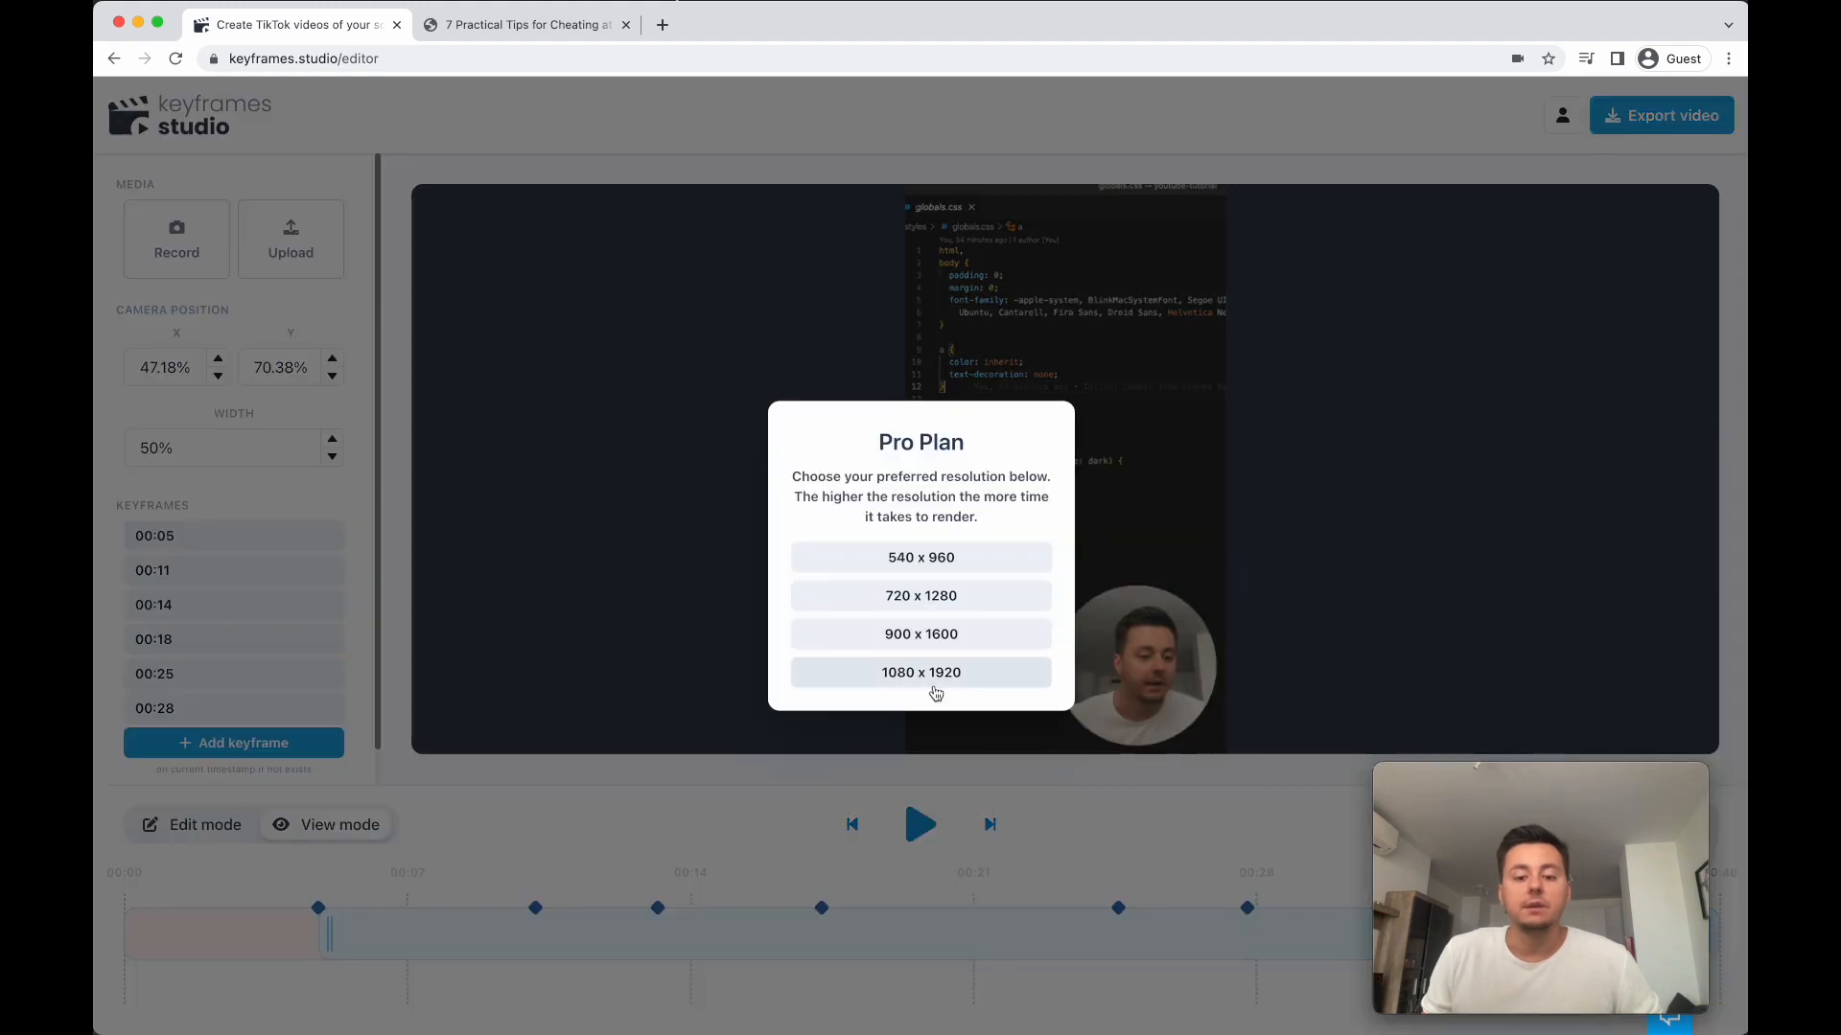
left_click(942, 684)
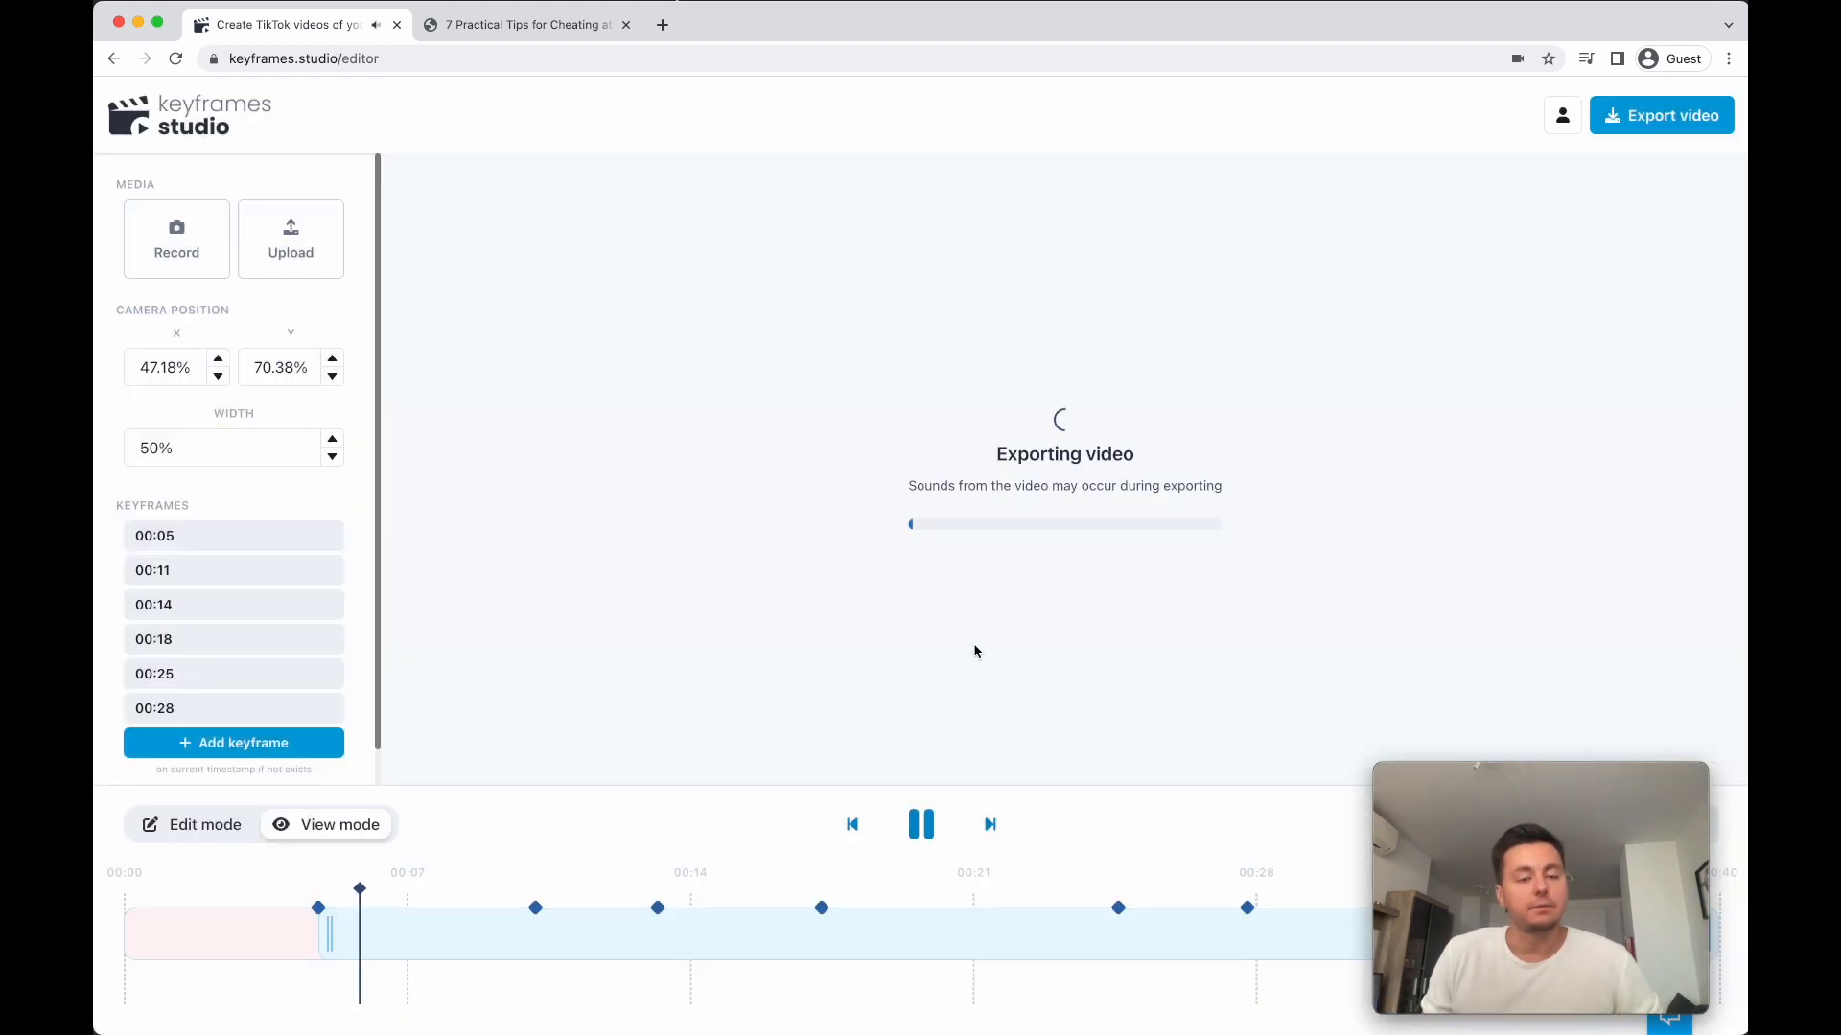